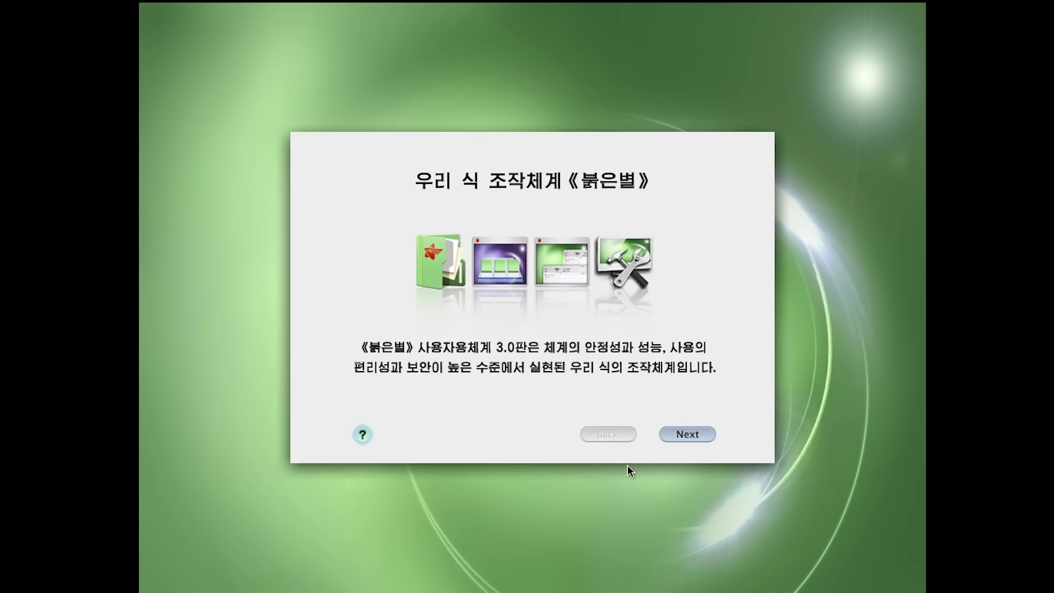
Initialize the unreadable disk and choose the 32.0GB partition for installation
left_click(697, 435)
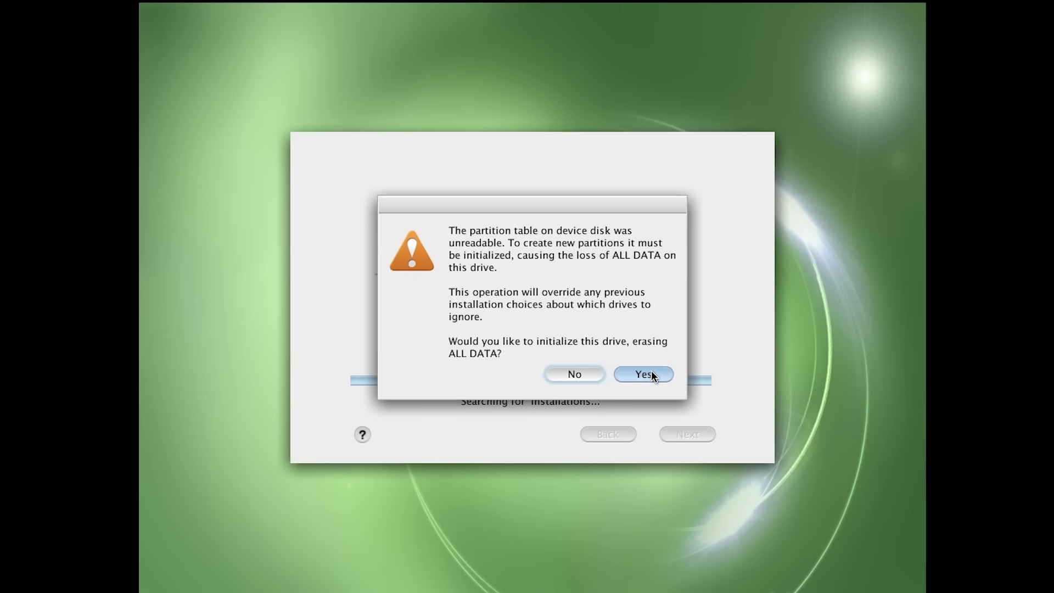
left_click(651, 372)
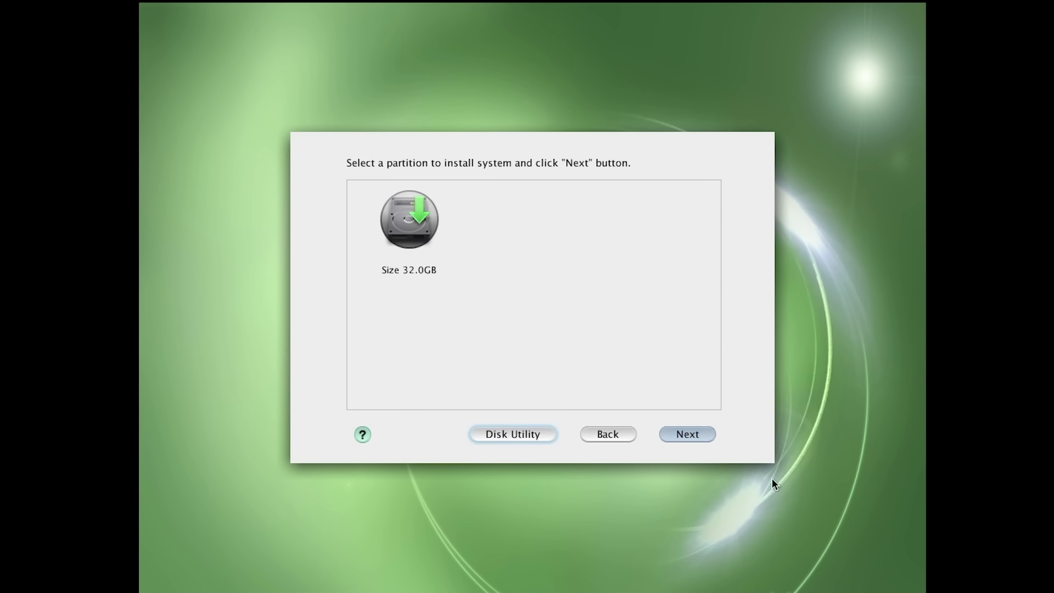
left_click(689, 434)
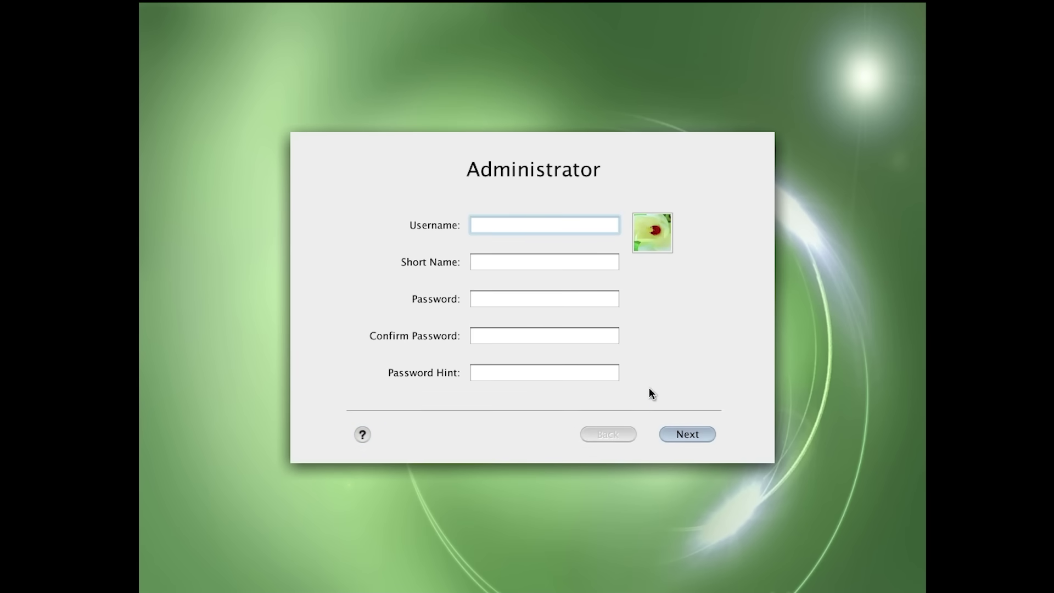
Fill in the administrator account's username and password, then continue
type("admin")
key("Tab")
key("Tab")
type("password")
key("Tab")
type("password")
key("Tab")
type("password")
left_click(673, 433)
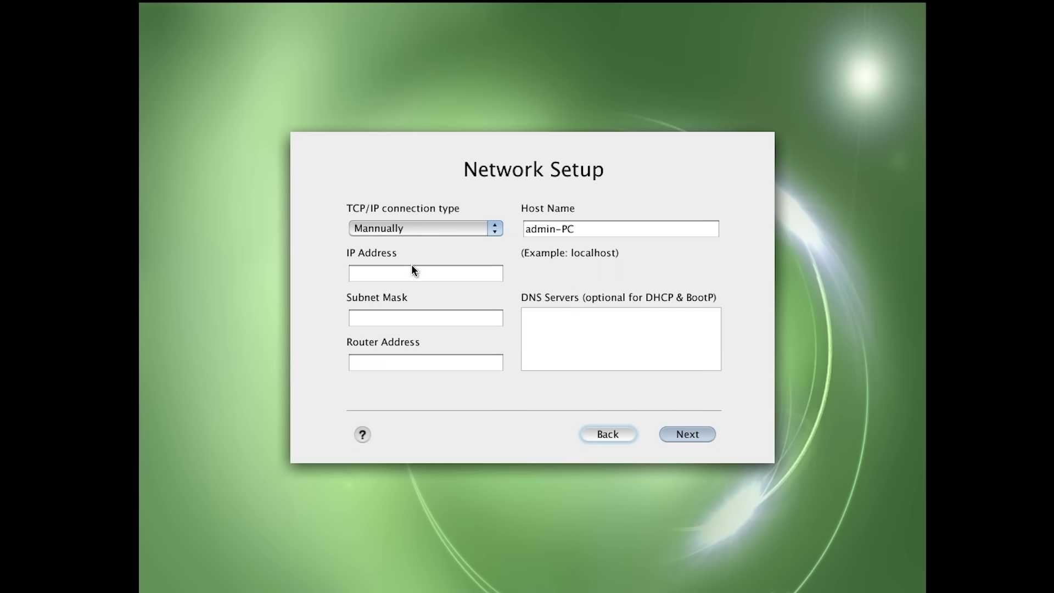
Switch the network connection type to Using DHCP and start adding a DNS server
left_click(418, 231)
left_click(418, 236)
left_click(417, 231)
left_click(417, 239)
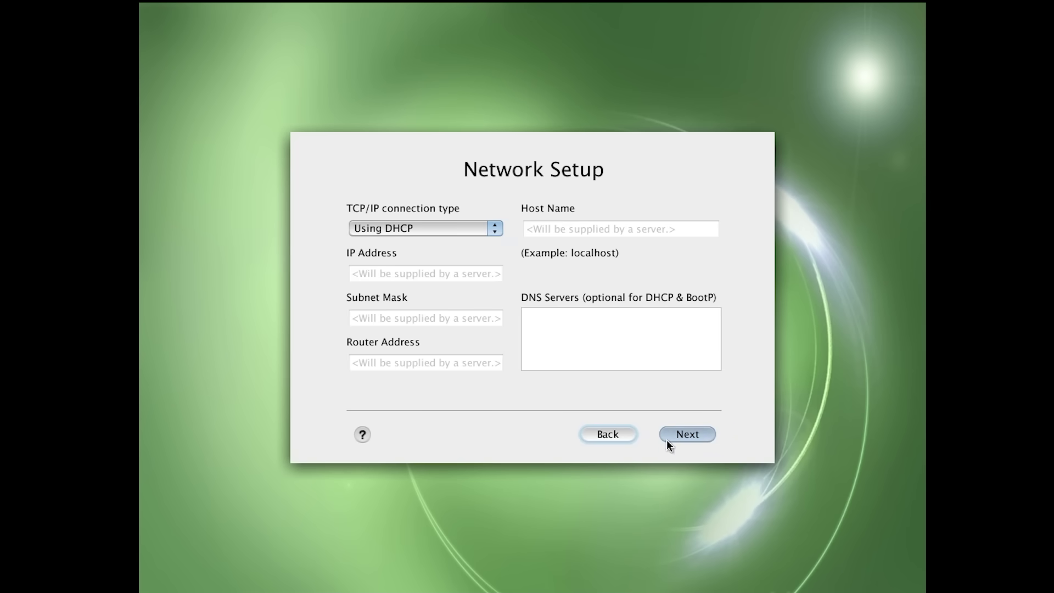
left_click(620, 335)
Enter DNS server 1.1.1.1, keep Pyongyang as the time zone, and accept date and time to finish
type("1.1.1.1")
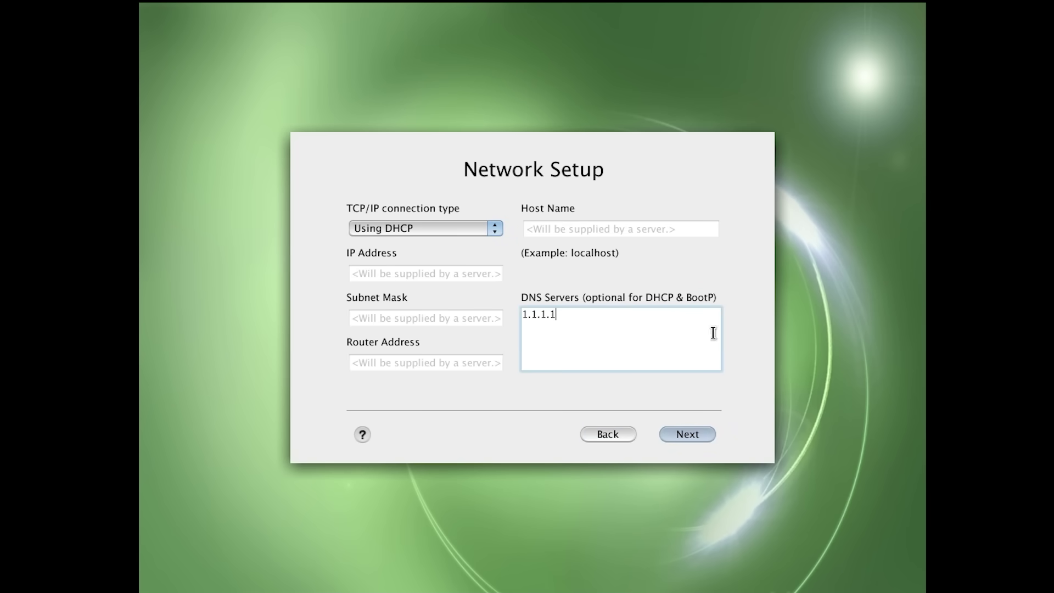
left_click(673, 435)
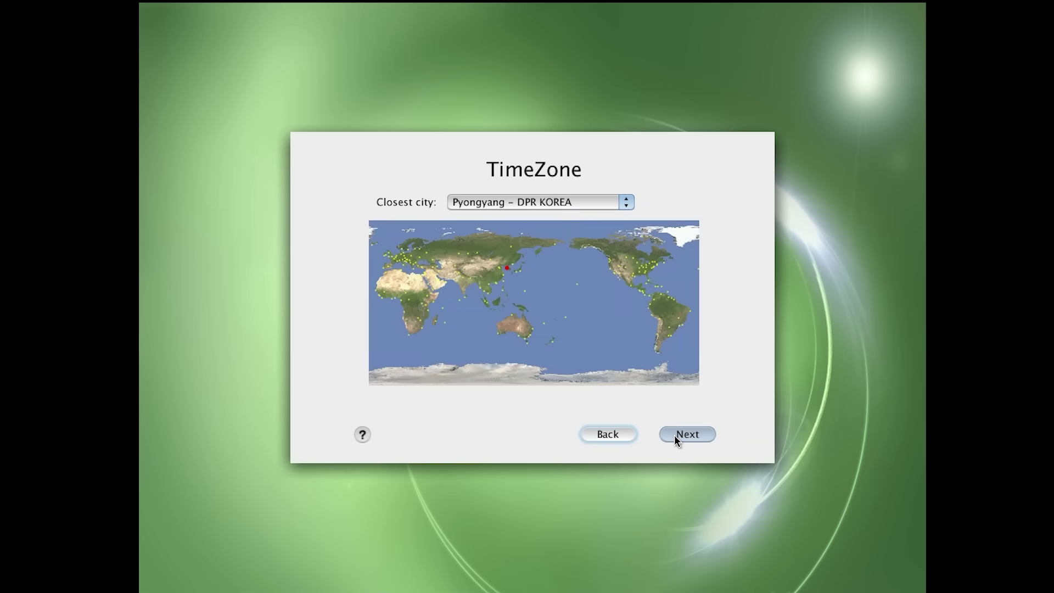
left_click(548, 199)
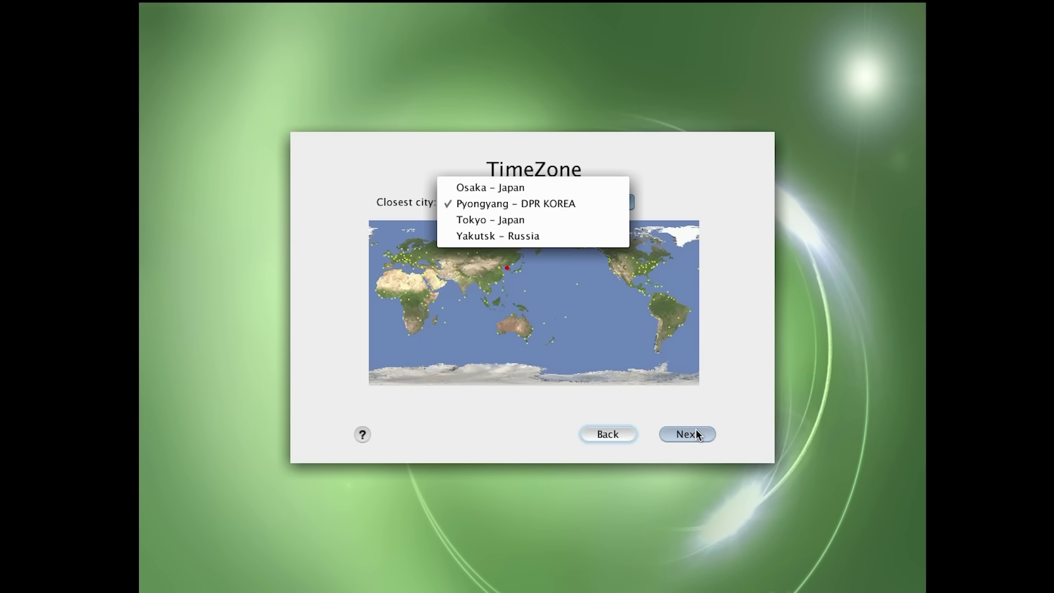
left_click(728, 436)
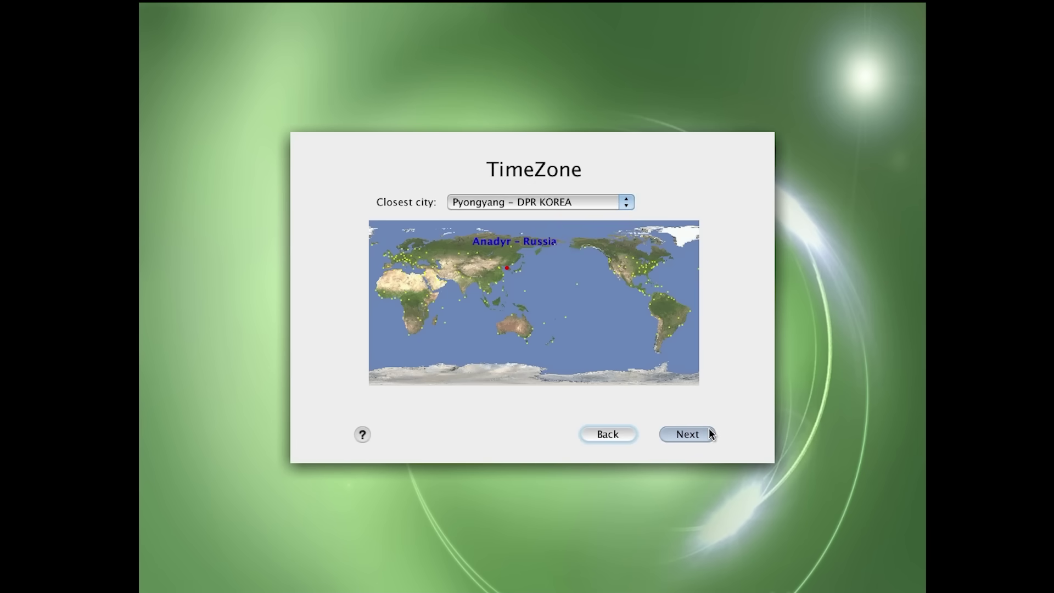
left_click(696, 435)
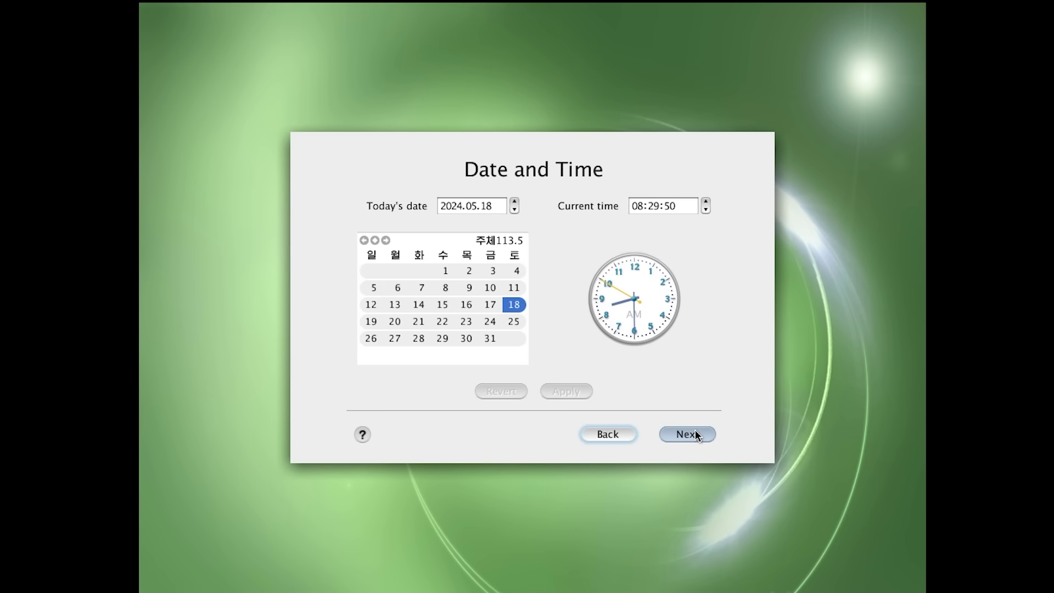
left_click(695, 434)
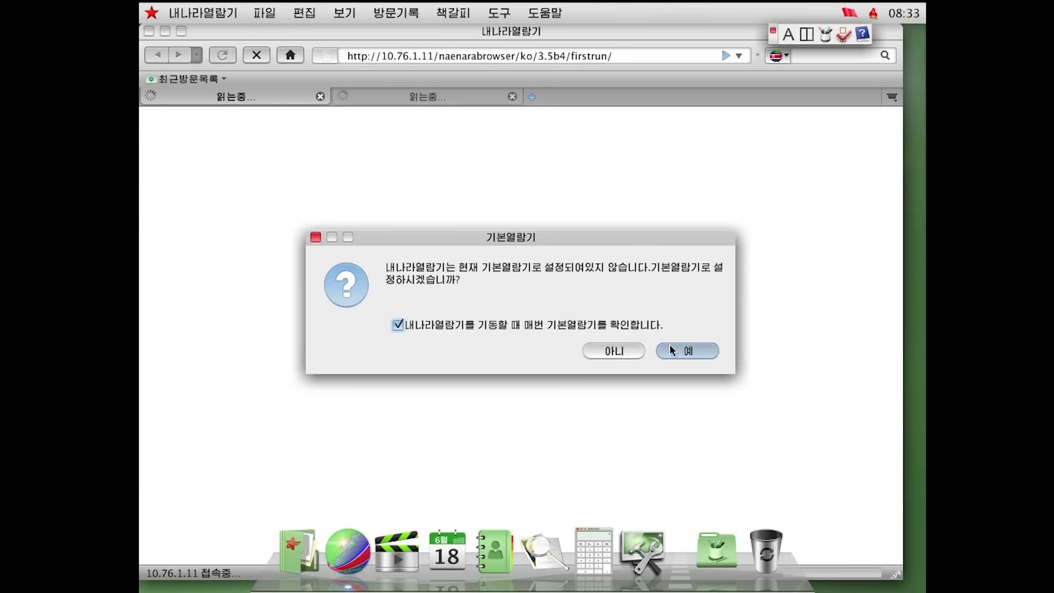
Accept Naenara as default browser without future checks, then select the whole address bar
left_click(398, 325)
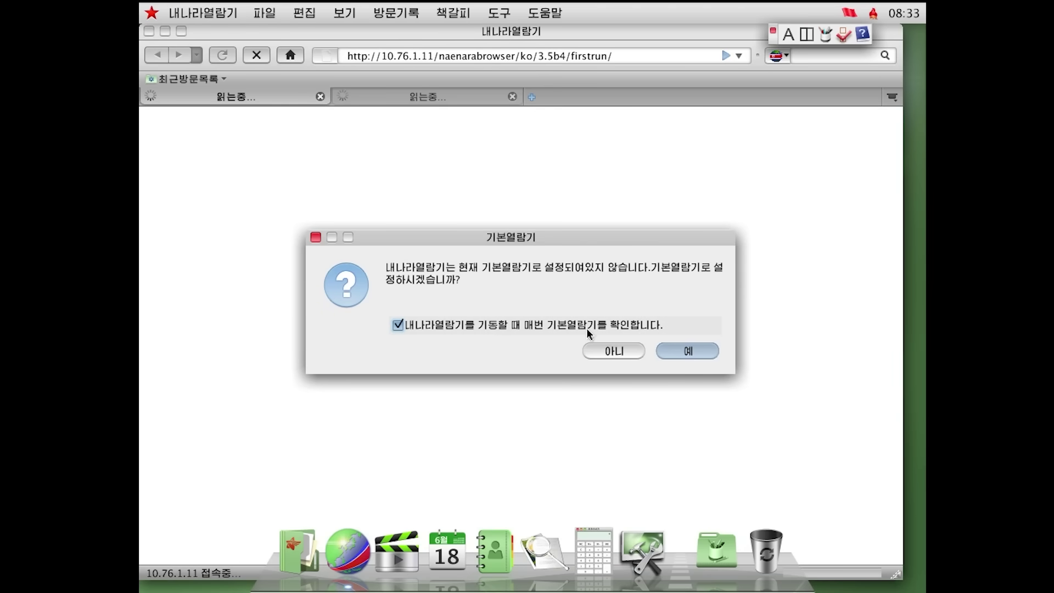
left_click(691, 344)
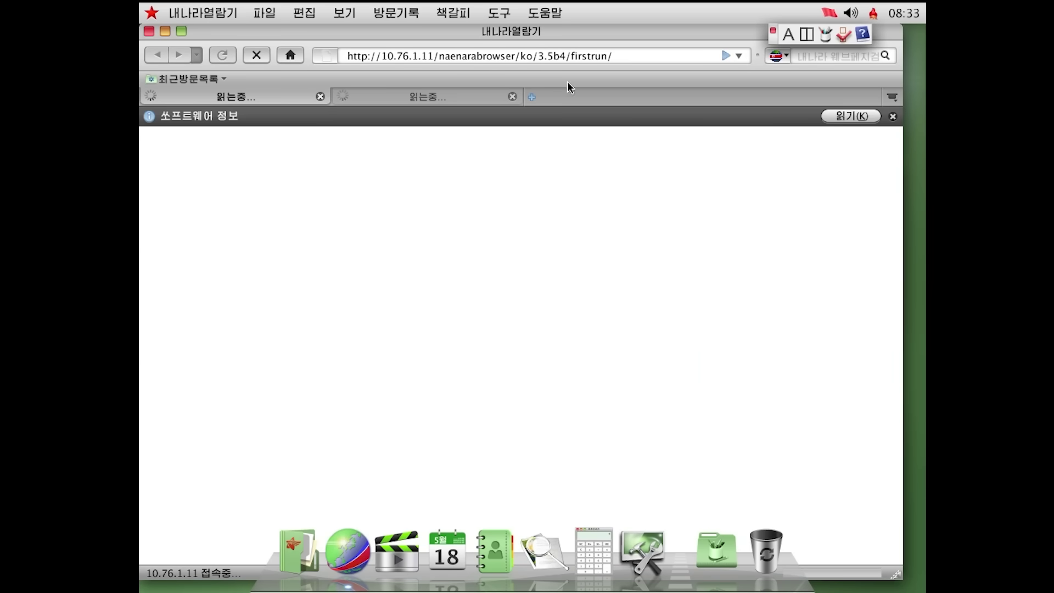
left_click(619, 62)
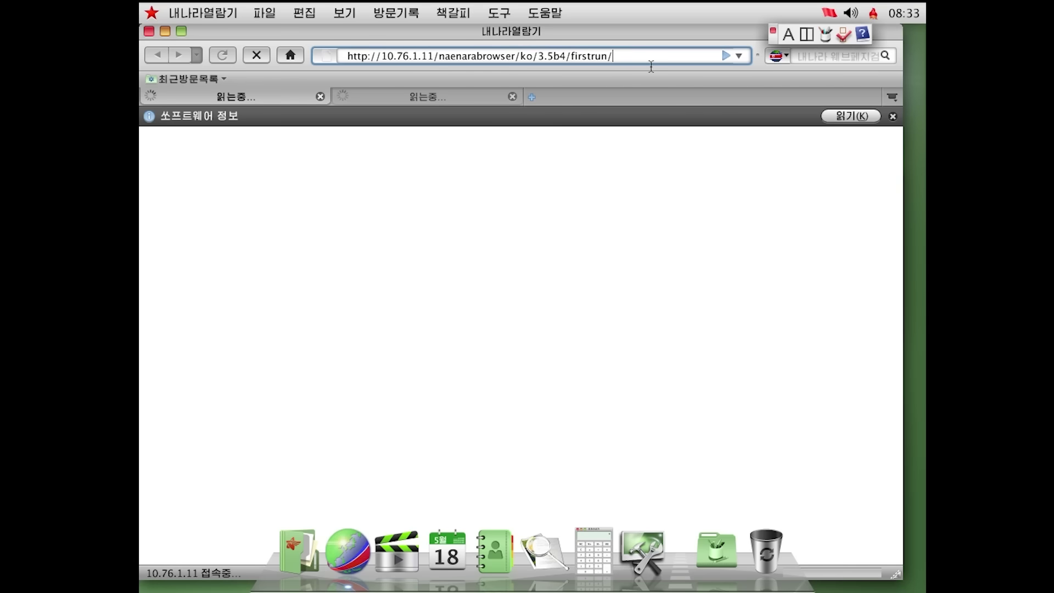
left_click_drag(387, 56, 347, 56)
left_click_drag(433, 56, 448, 57)
left_click(445, 56)
key("ctrl+a")
Request google.com, then add 1.1.1.1 as a new DNS server entry
type("google.com")
key("Return")
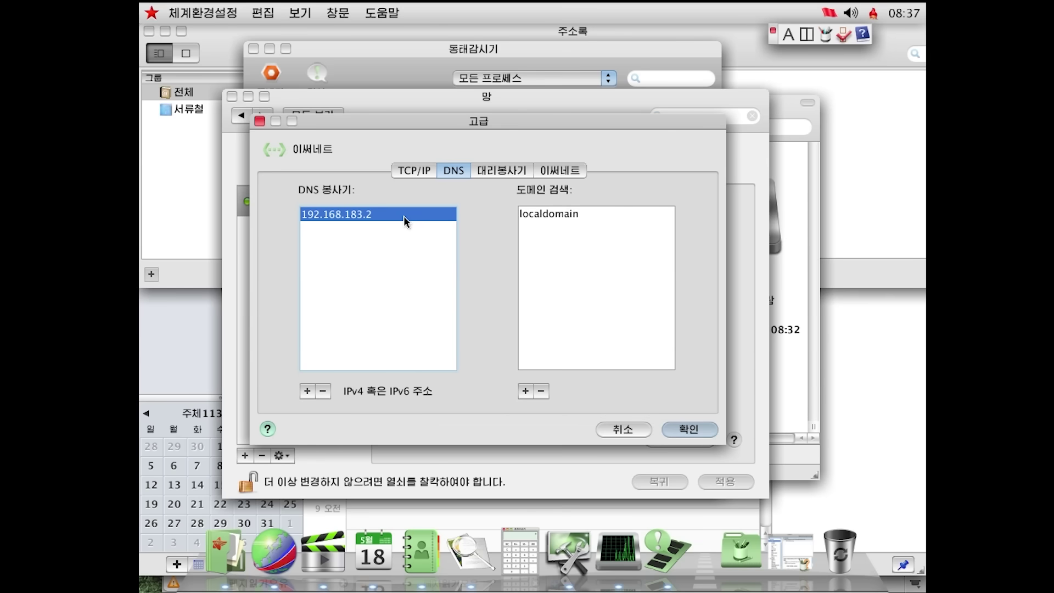
left_click(306, 391)
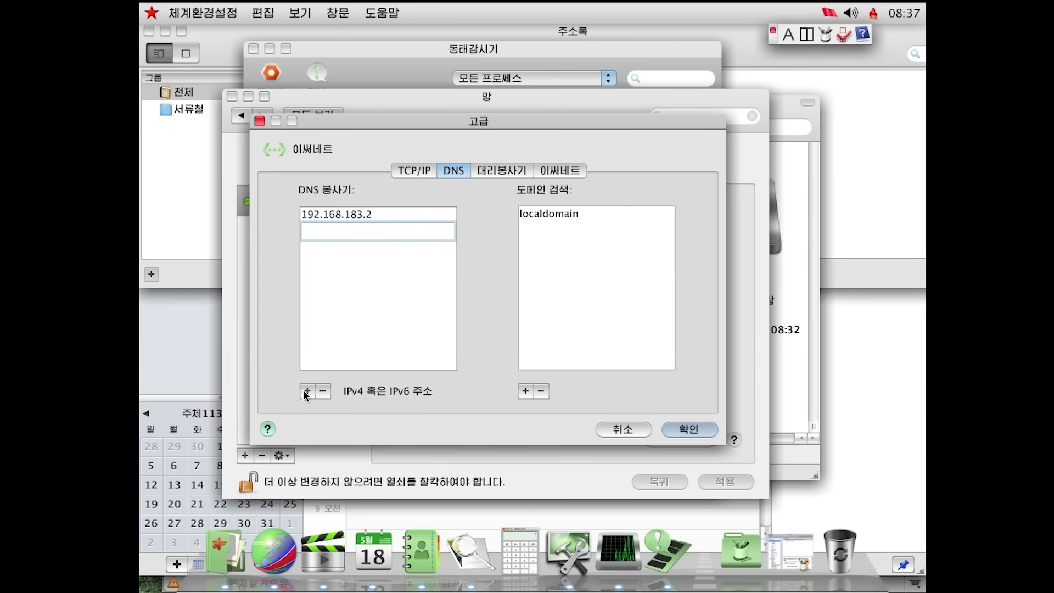
type("1.1.1.1")
key("Return")
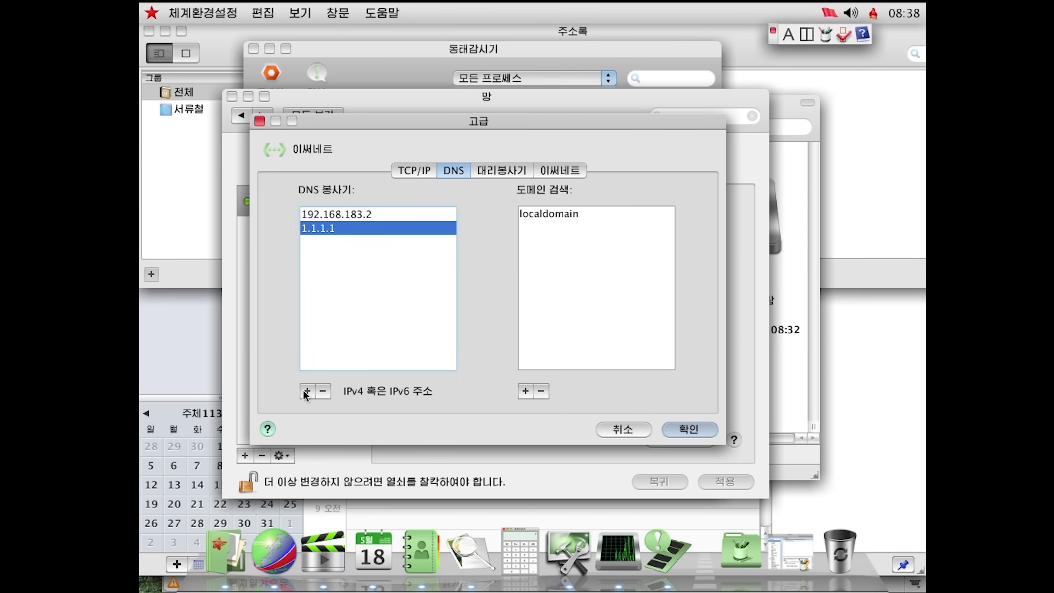
Remove the old 192.168.183.2 DNS server, confirm the advanced settings, and return to Naenara
left_click(386, 218)
left_click(329, 391)
left_click(536, 217)
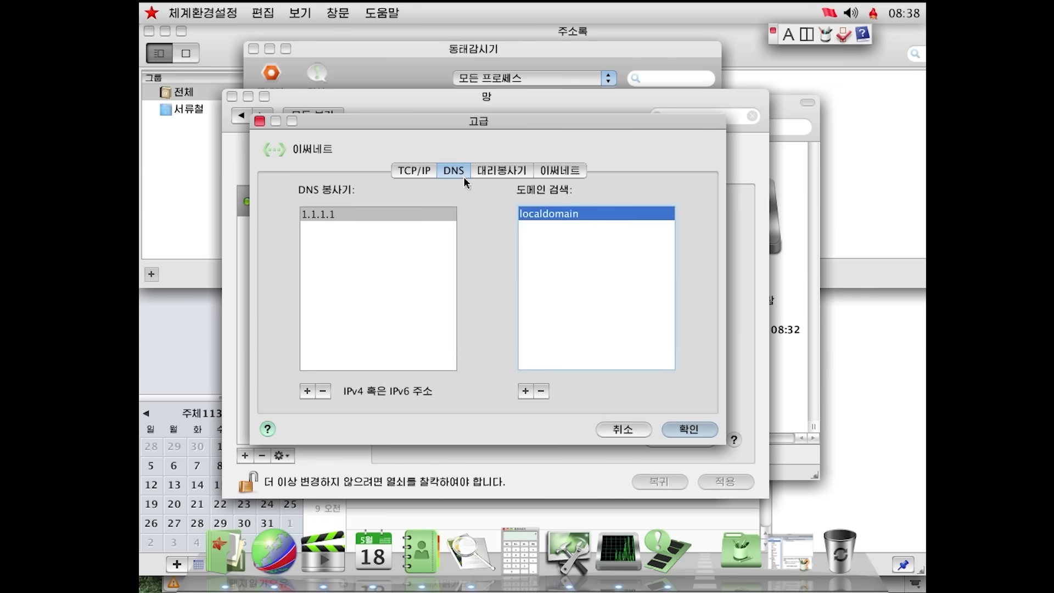
left_click(501, 165)
key("Return")
left_click(289, 531)
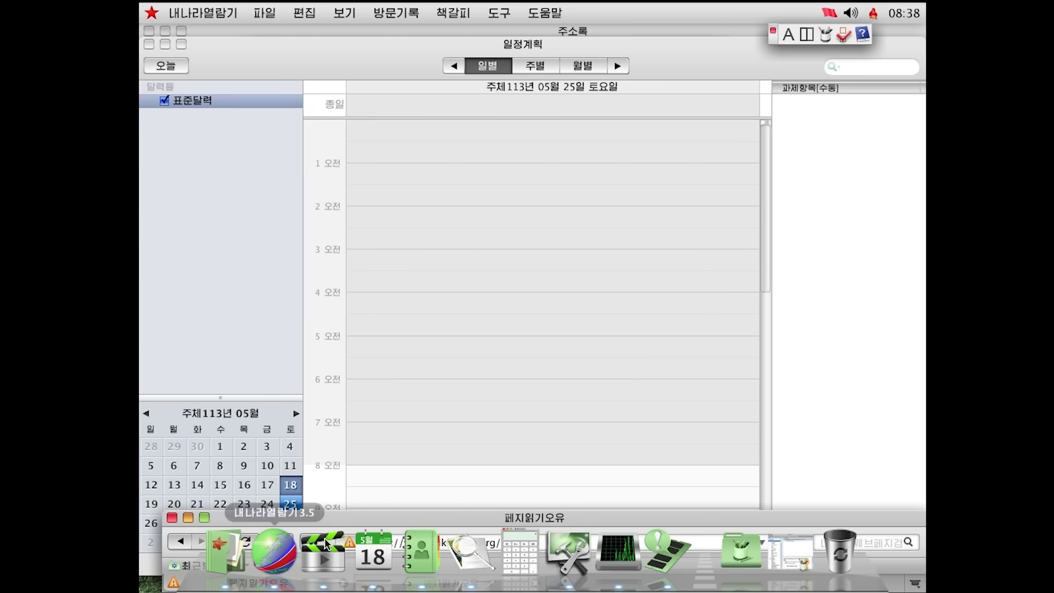
Reload the failed Wikipedia page, then view the second tab's 10.76.1.11 connection error
left_click_drag(443, 514, 404, 177)
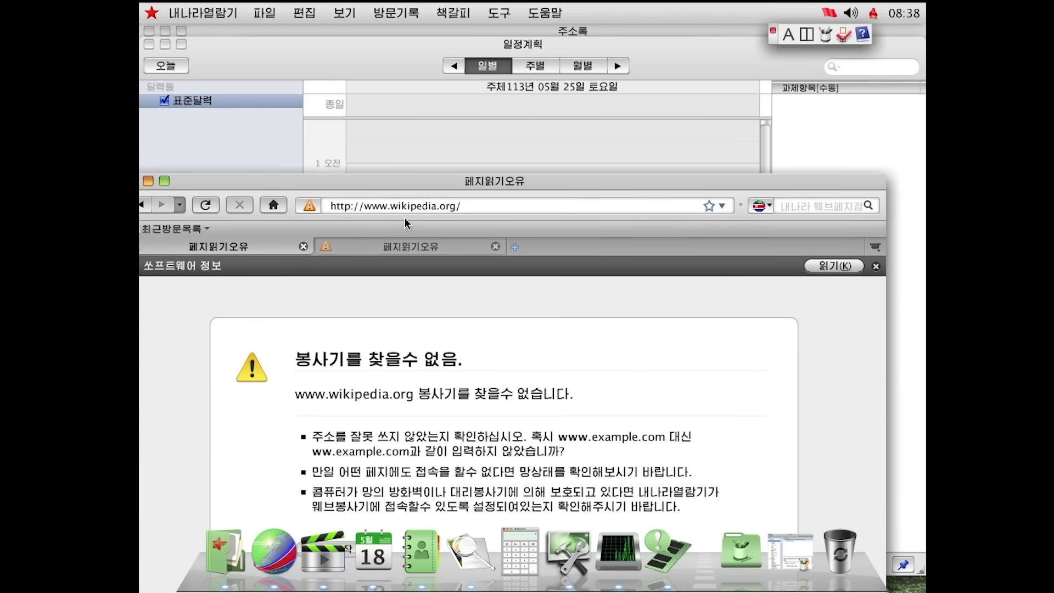
left_click(470, 211)
key("Return")
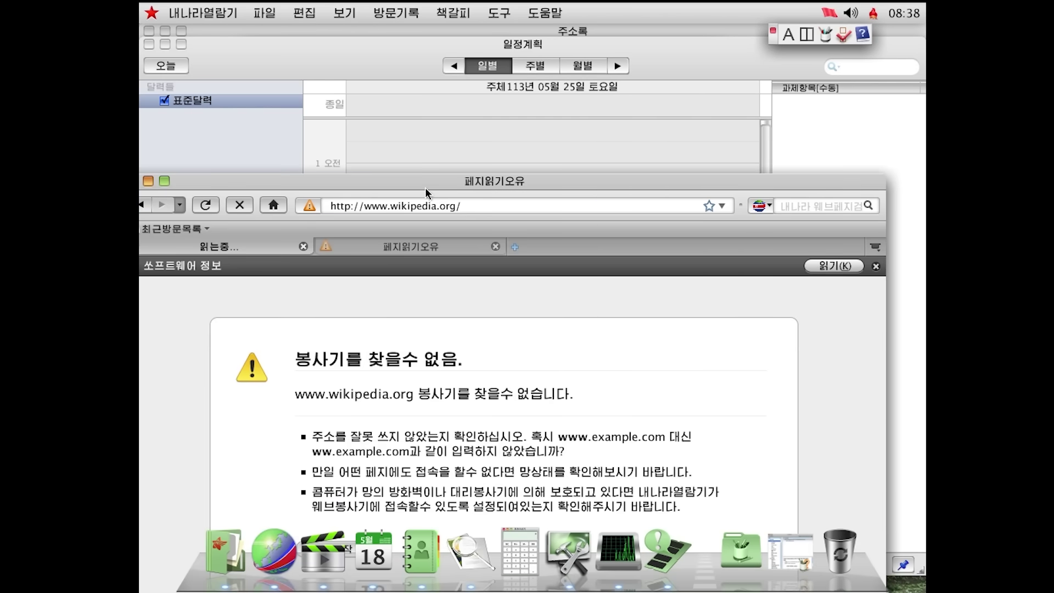
left_click_drag(427, 189, 455, 37)
left_click(473, 98)
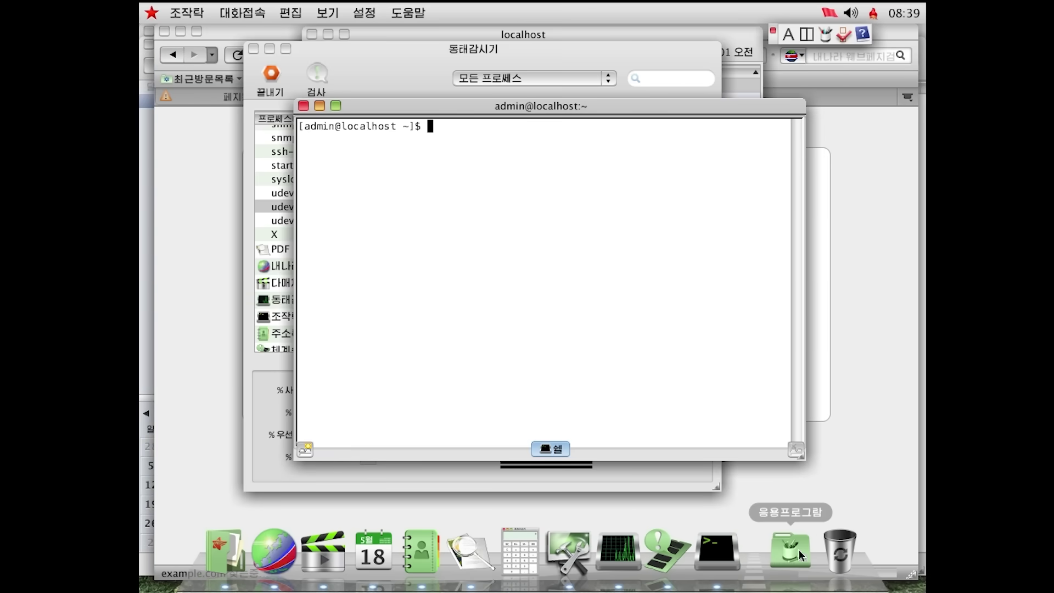
Open Terminal from the applications stack and list the home folder with ls
left_click(799, 549)
left_click(786, 555)
type("ls")
key("Return")
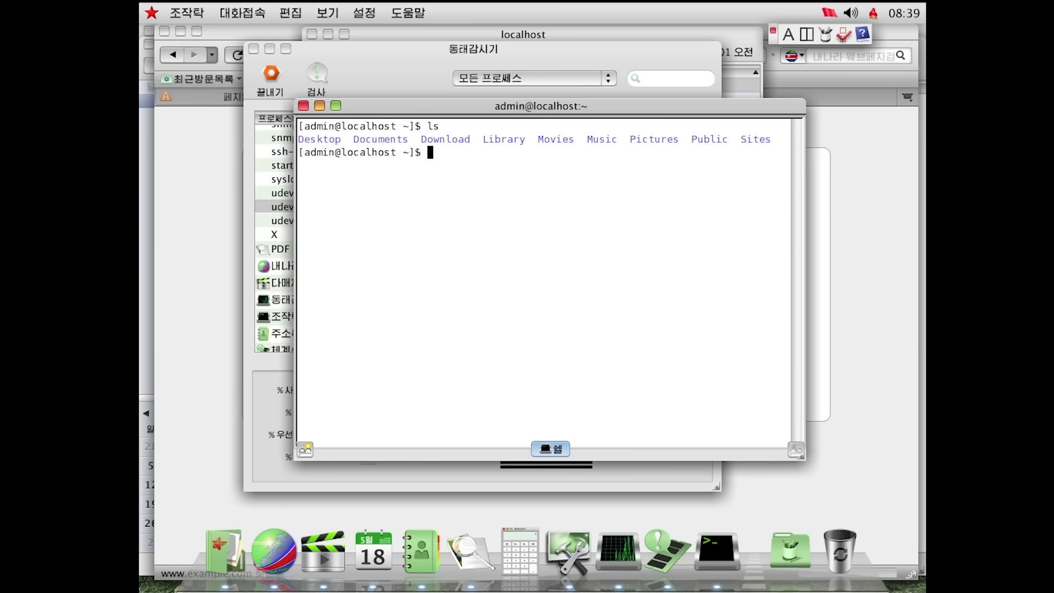
Try the neofetch, apt and root commands, finding them unavailable
type("neofetch")
key("Return")
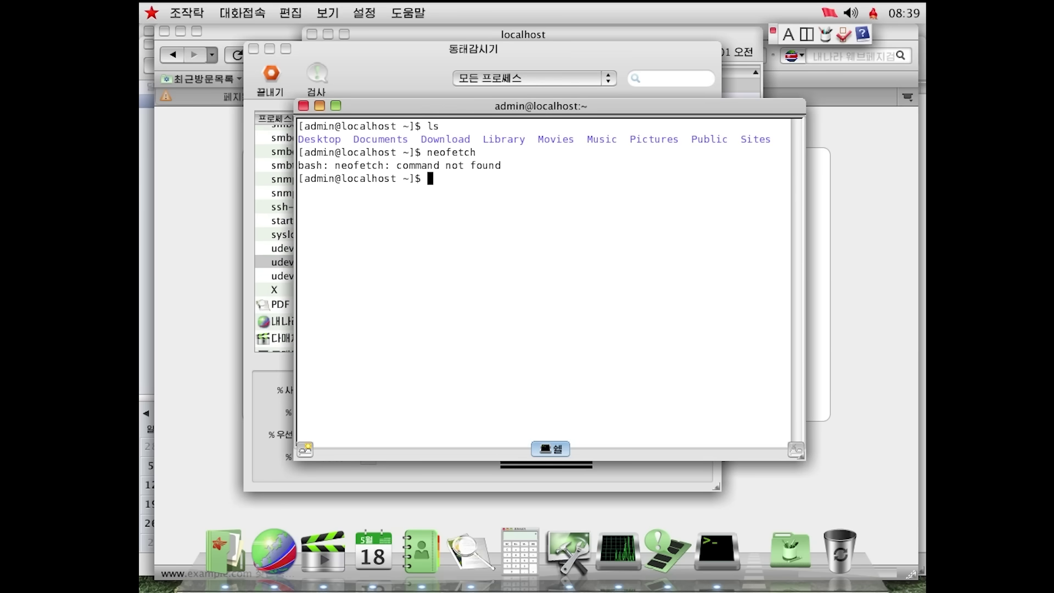
type("apt")
key("Return")
type("roo")
type("t")
key("Return")
Run sudo, then sudo apt with the administrator password
type("sudo")
key("Return")
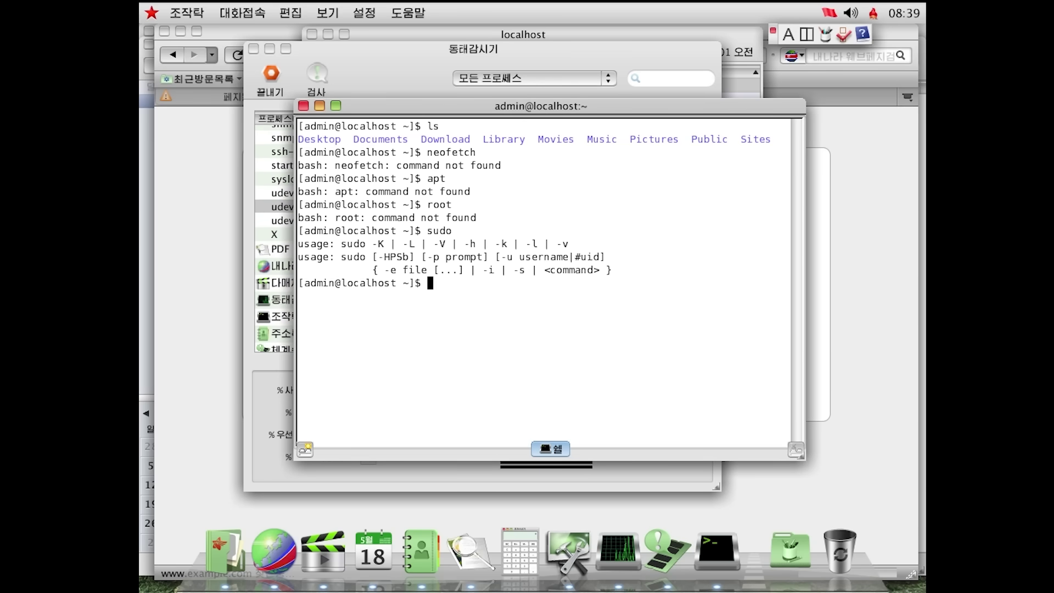
type("sudo apt")
key("Return")
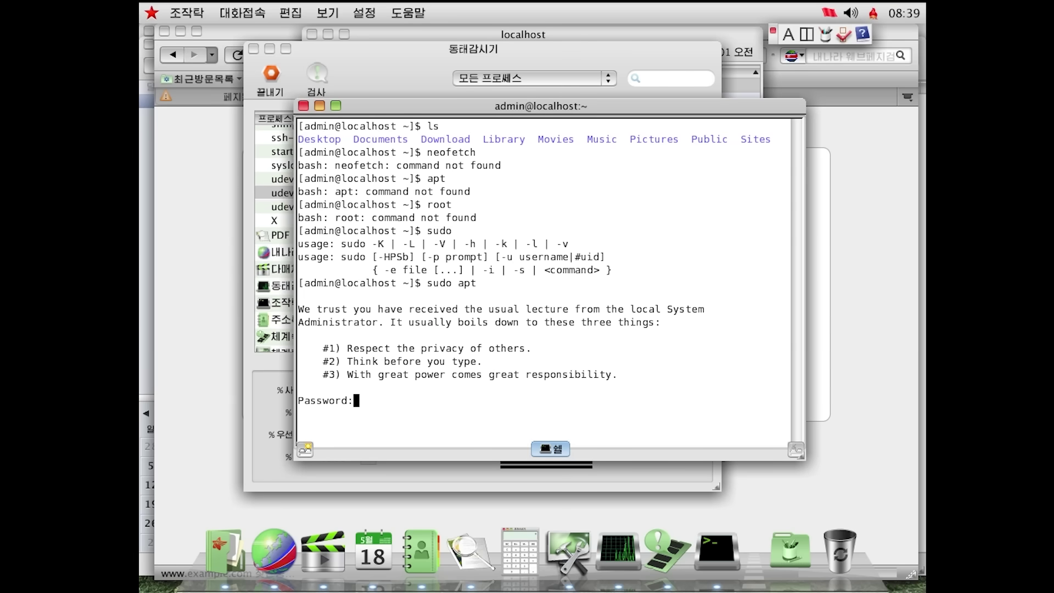
key("Return")
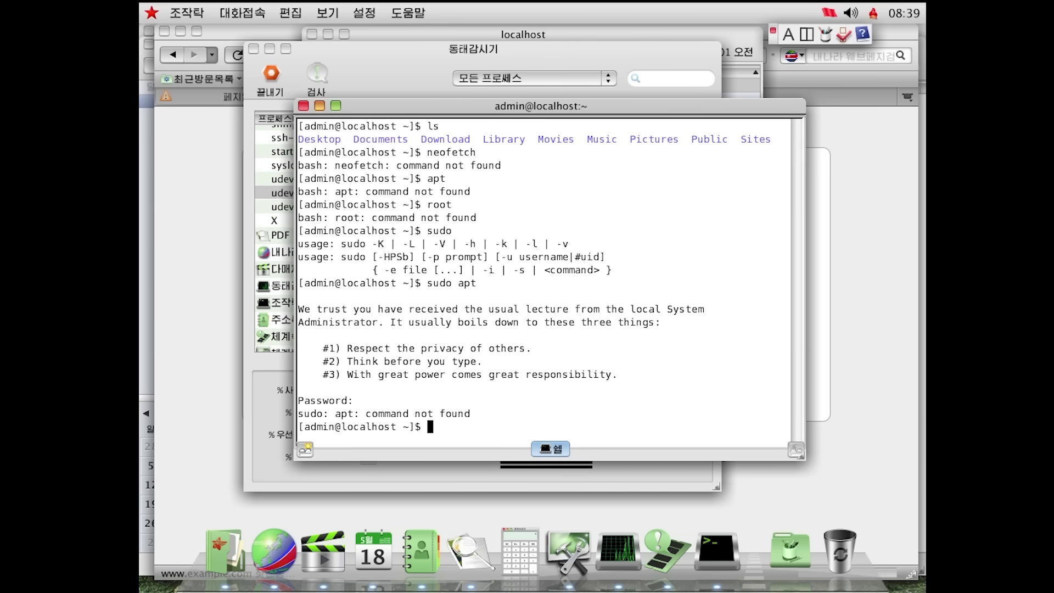
Show network interfaces with ip addr and launch the rootsetting tool
type("ip addr")
key("Return")
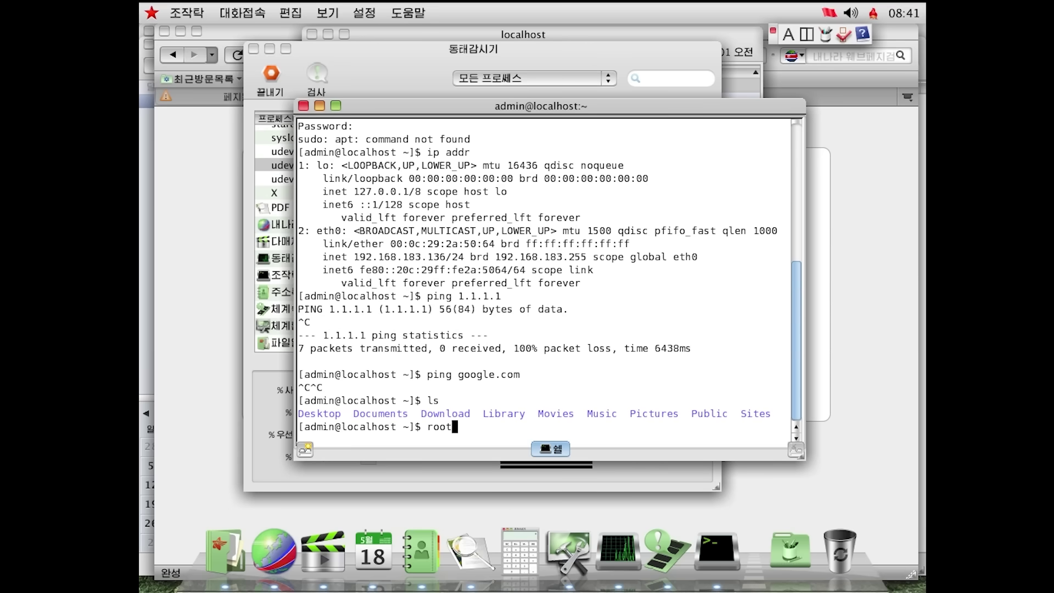
type("setting")
key("Return")
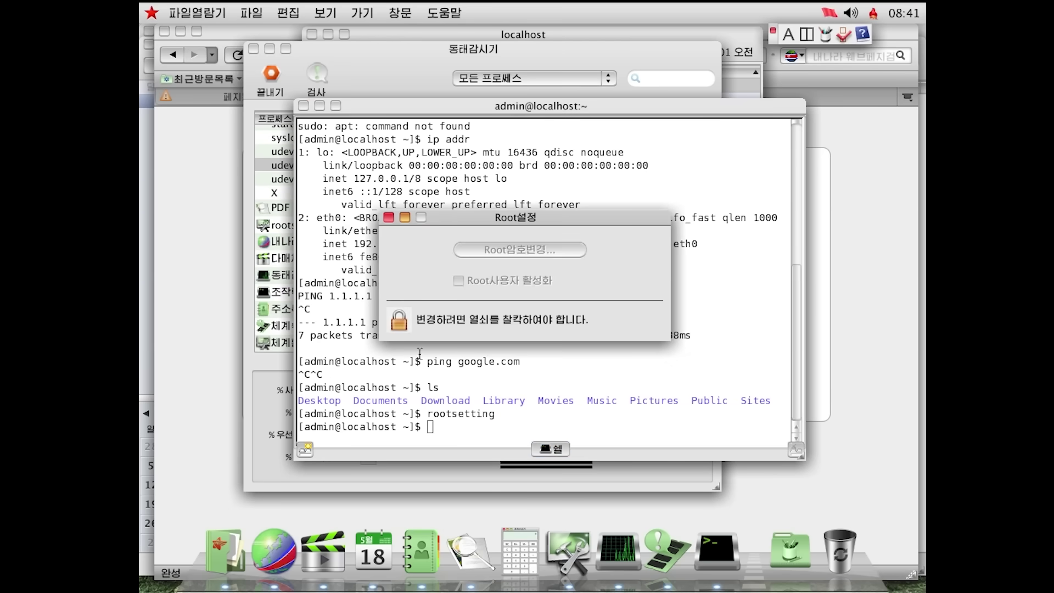
Unlock Root Settings with the administrator password
left_click(405, 320)
type("*****")
key("Return")
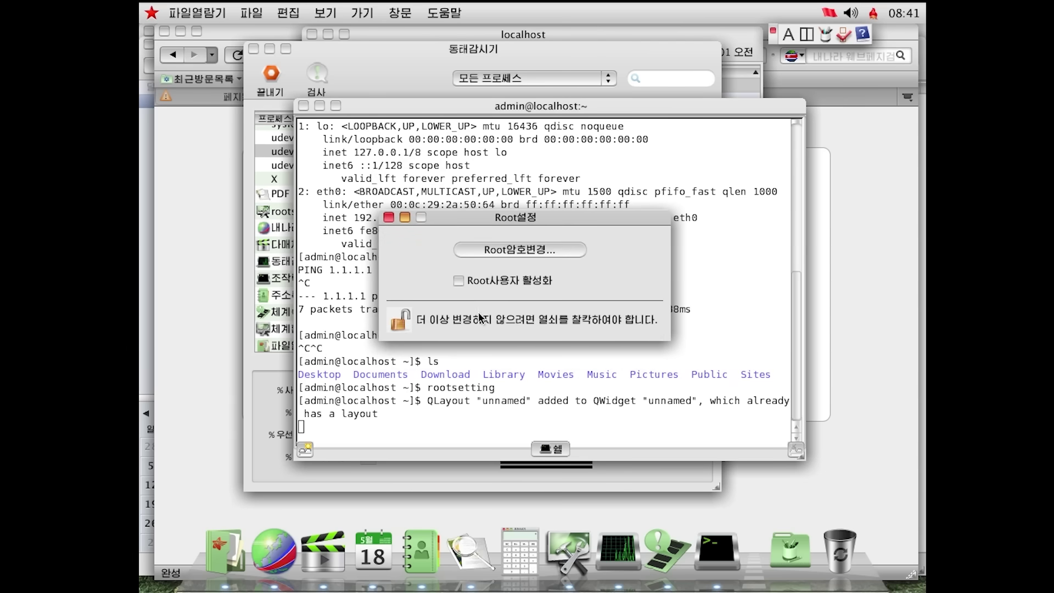
Set and confirm a new root password, enable the Root user, and move the dialog aside
left_click(494, 248)
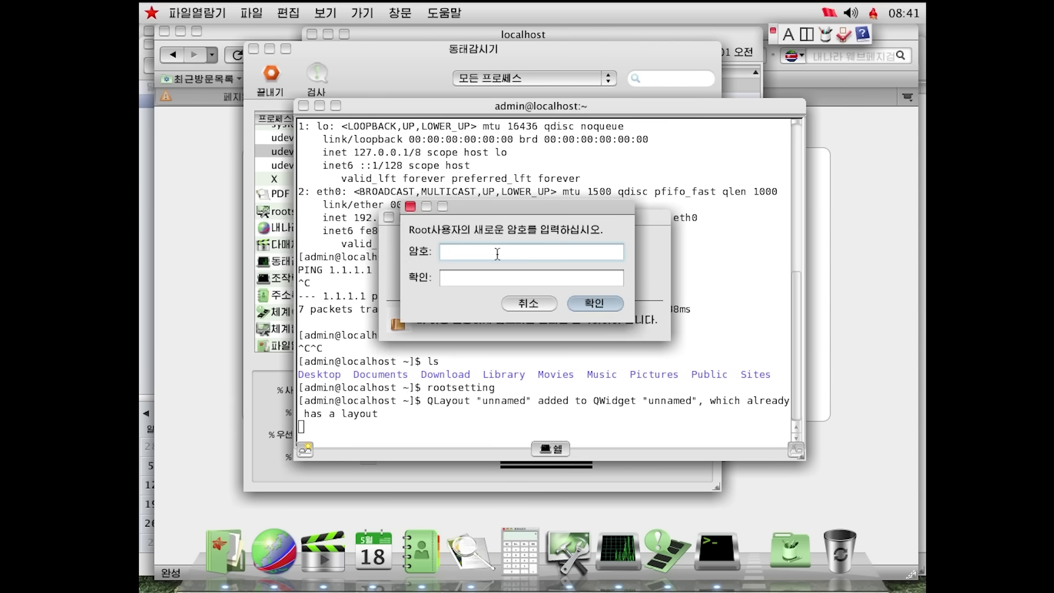
type("********")
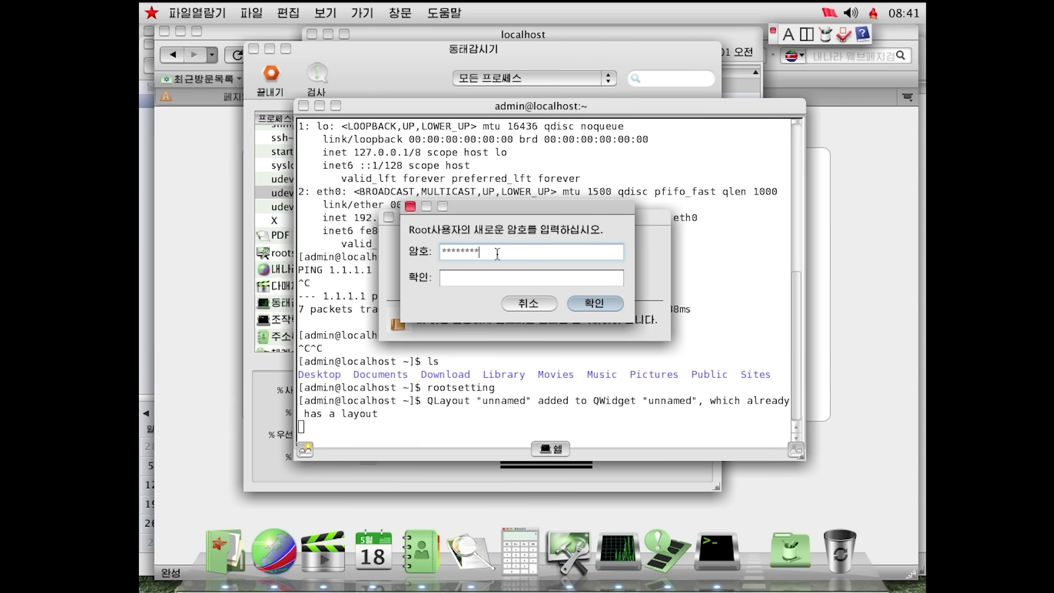
key("Tab")
type("********")
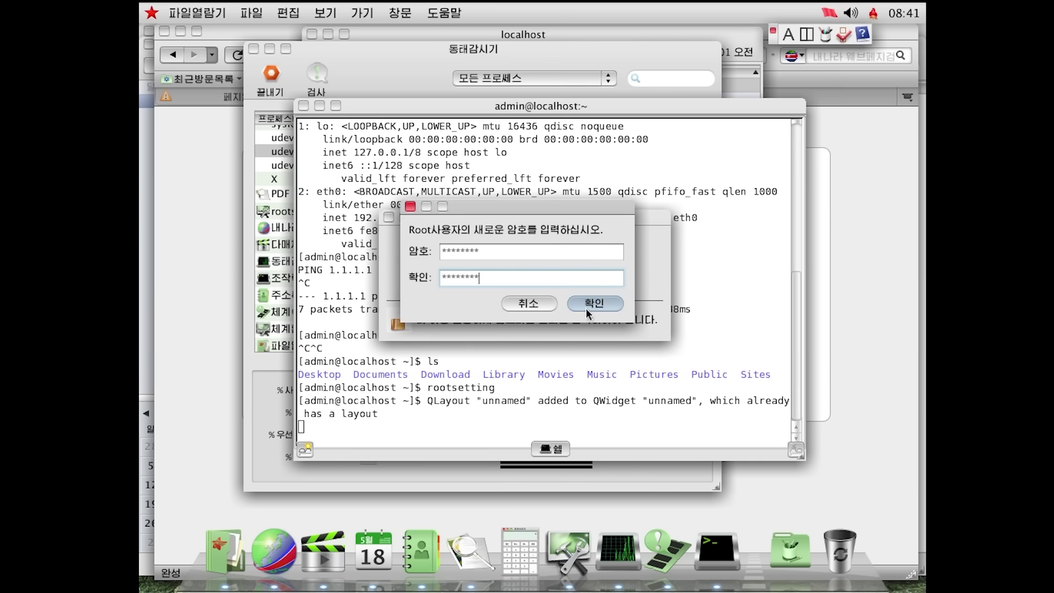
left_click(585, 307)
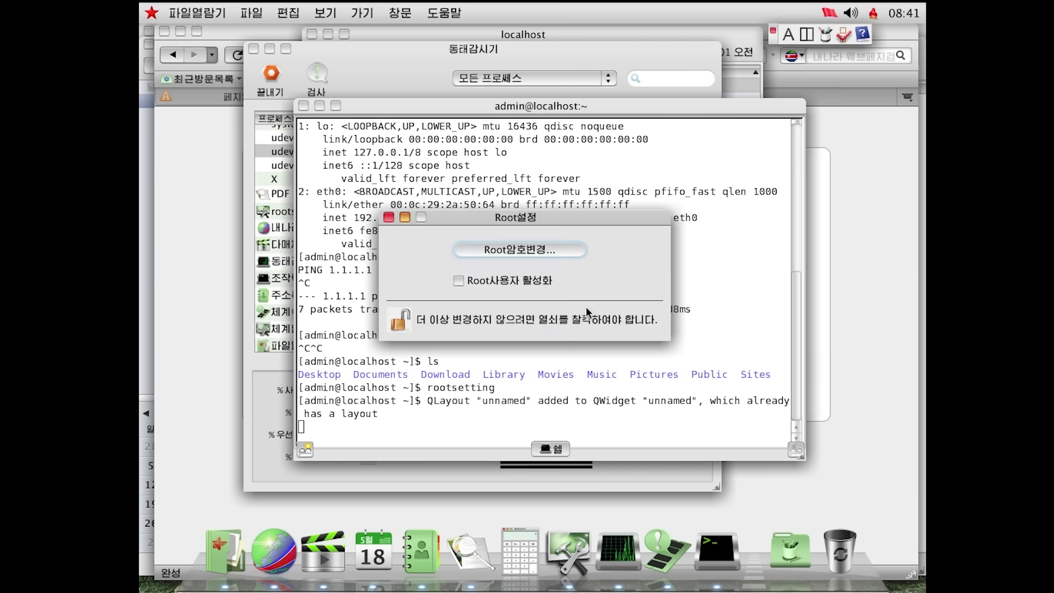
left_click(487, 281)
left_click_drag(493, 224, 763, 238)
Become root with su and the root password
key("Return")
type("su")
key("Return")
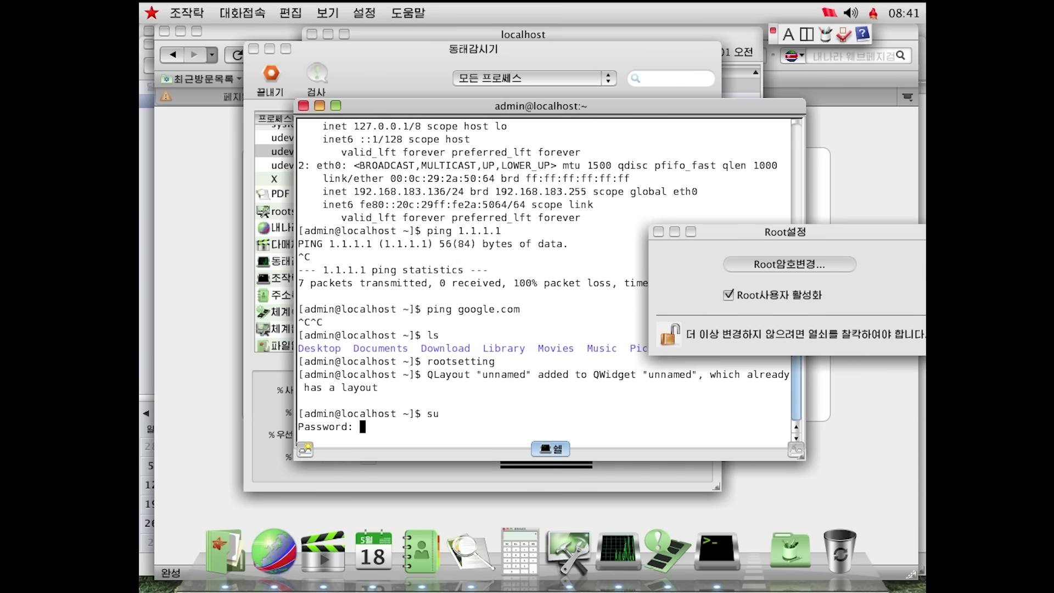
key("Return")
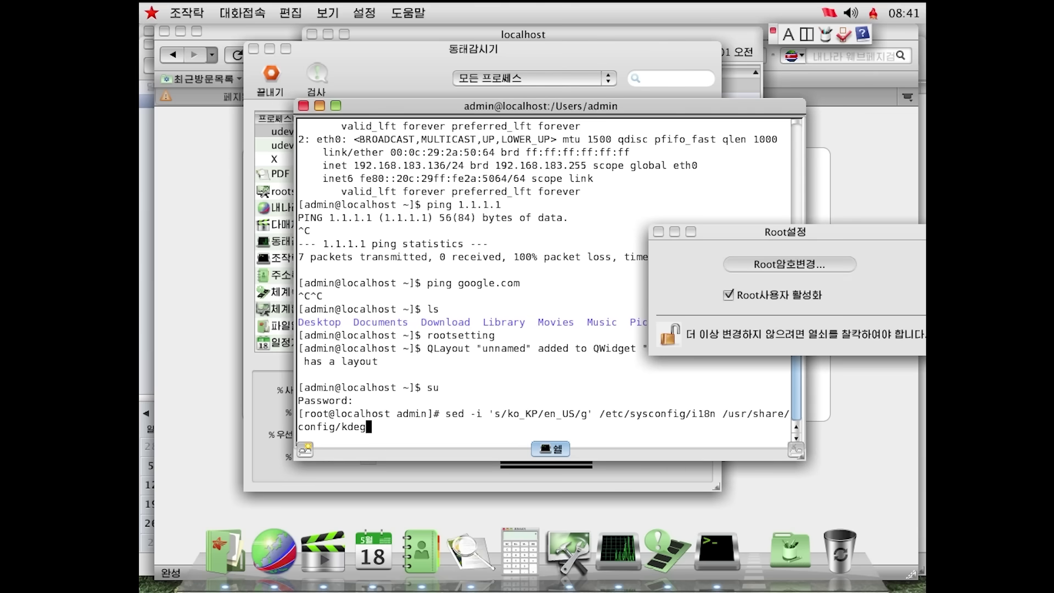
Run sed replacing ko_KP with en_US in /etc/sysconfig/i18n and kdeglobals
type("lobals")
key("Return")
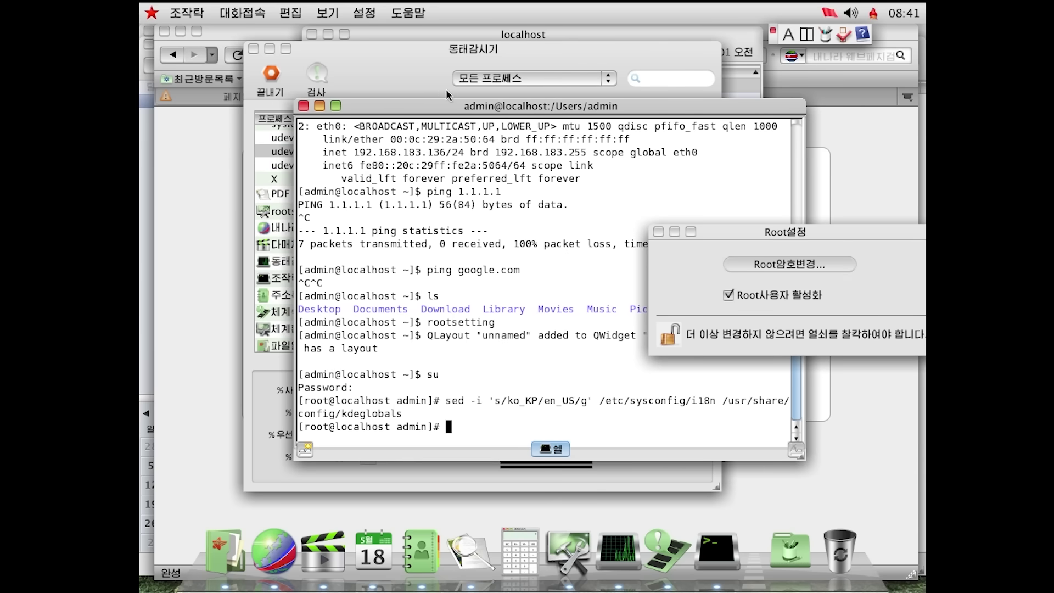
left_click_drag(456, 106, 335, 388)
left_click(357, 49)
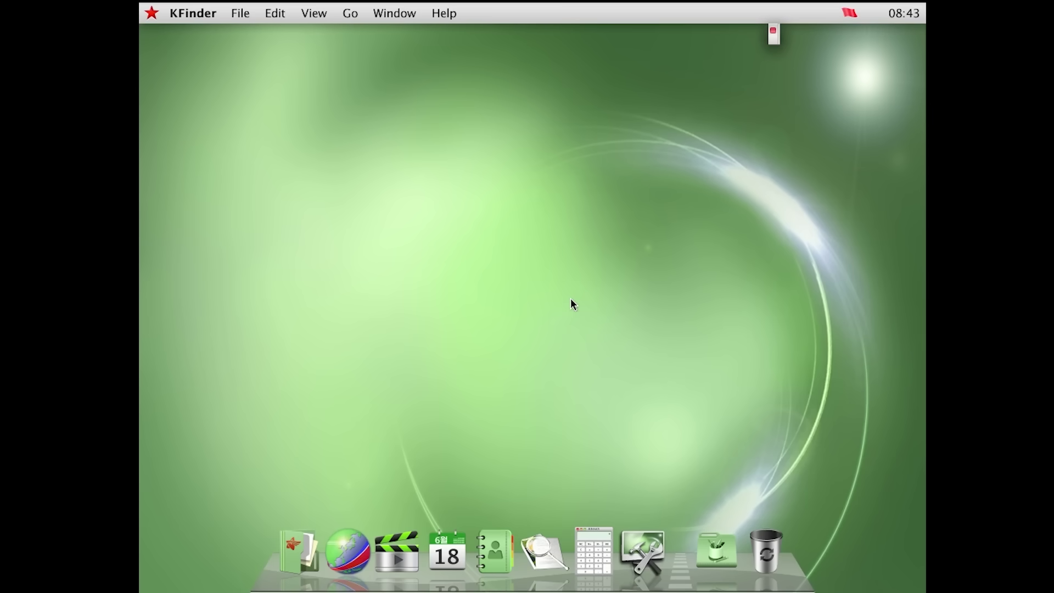
left_click_drag(571, 299, 730, 58)
Launch Naenara Browser and accept it as default browser without future checks
left_click_drag(280, 207, 270, 362)
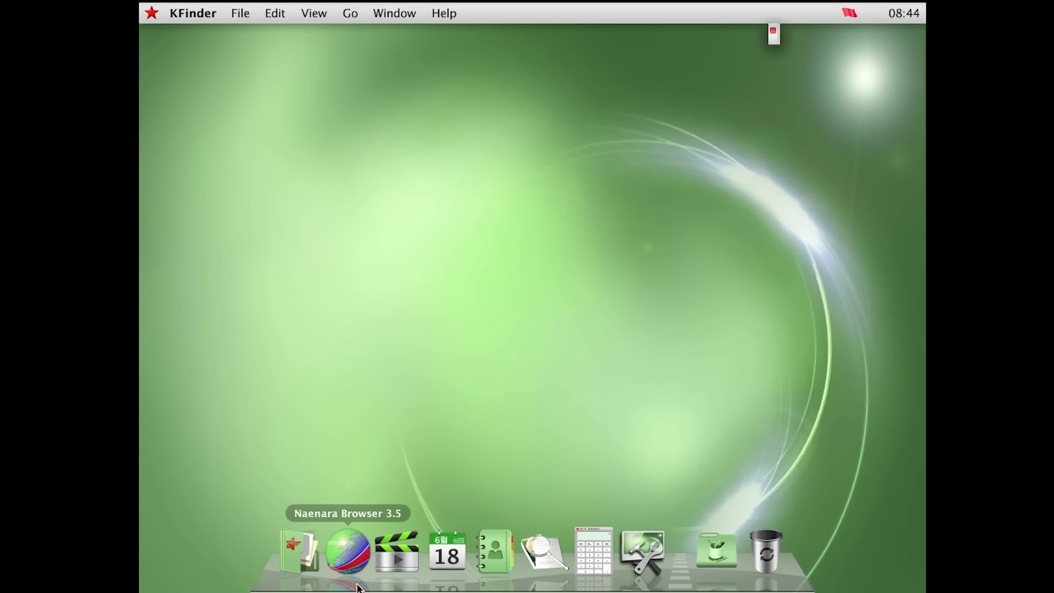
left_click(327, 580)
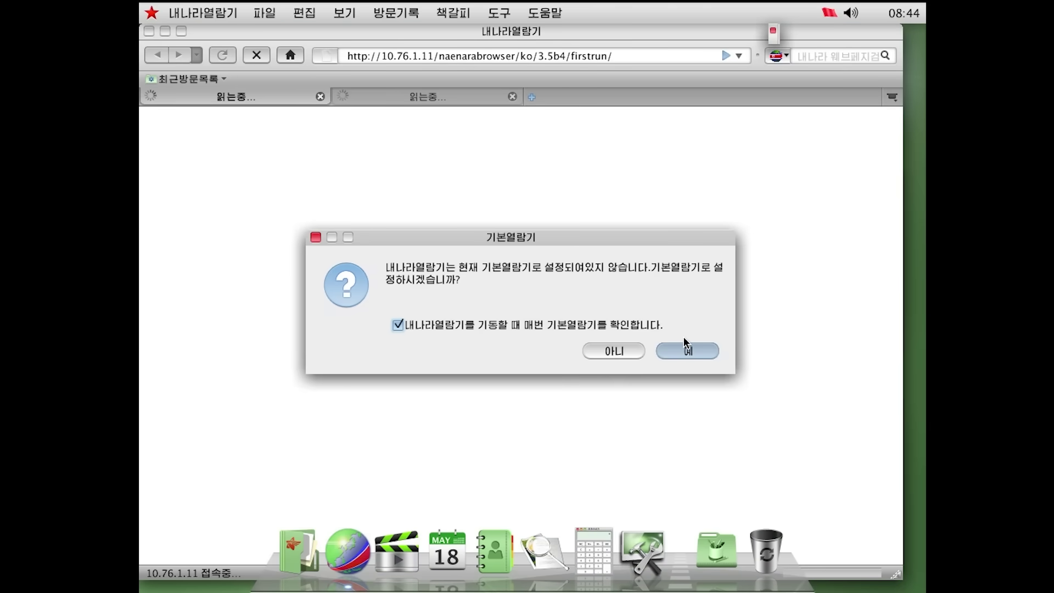
left_click(542, 324)
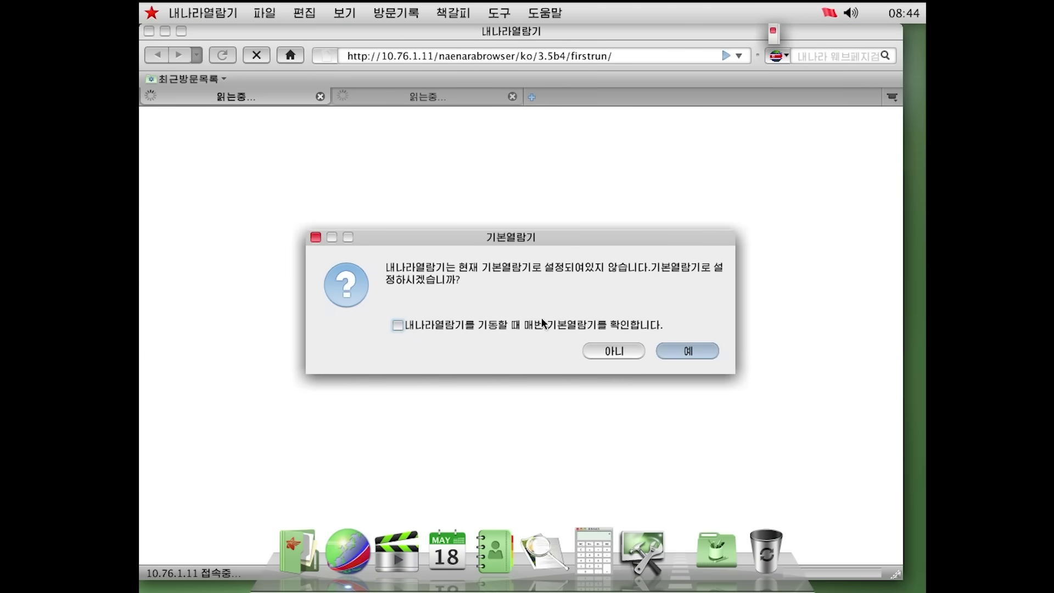
left_click(661, 353)
Replace the address with google.com and minimize the browser to the dock
left_click_drag(482, 32, 474, 105)
left_click(477, 140)
key("ctrl+a")
type("google.com")
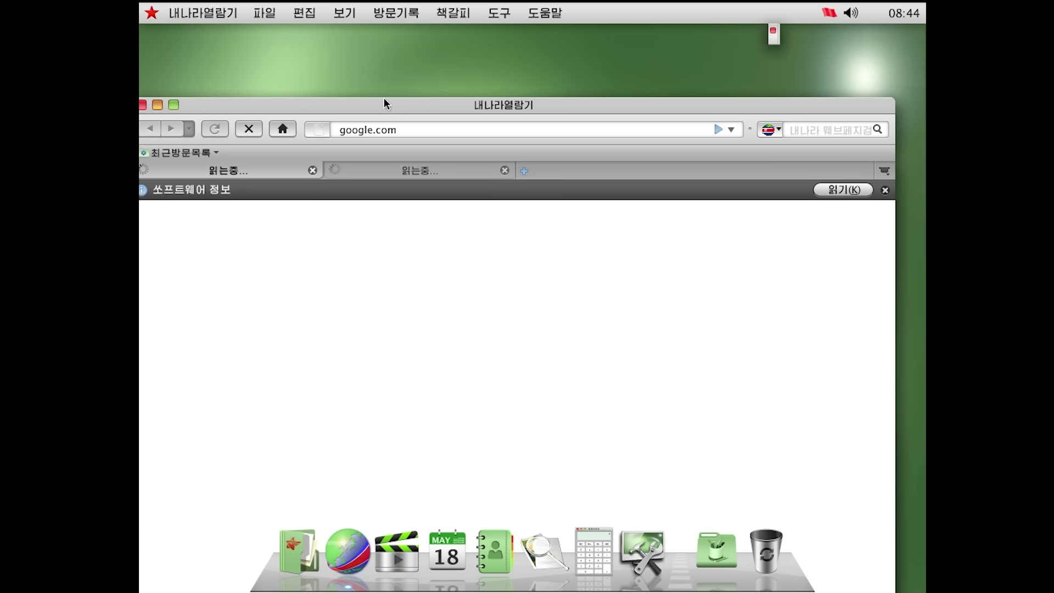
double_click(469, 105)
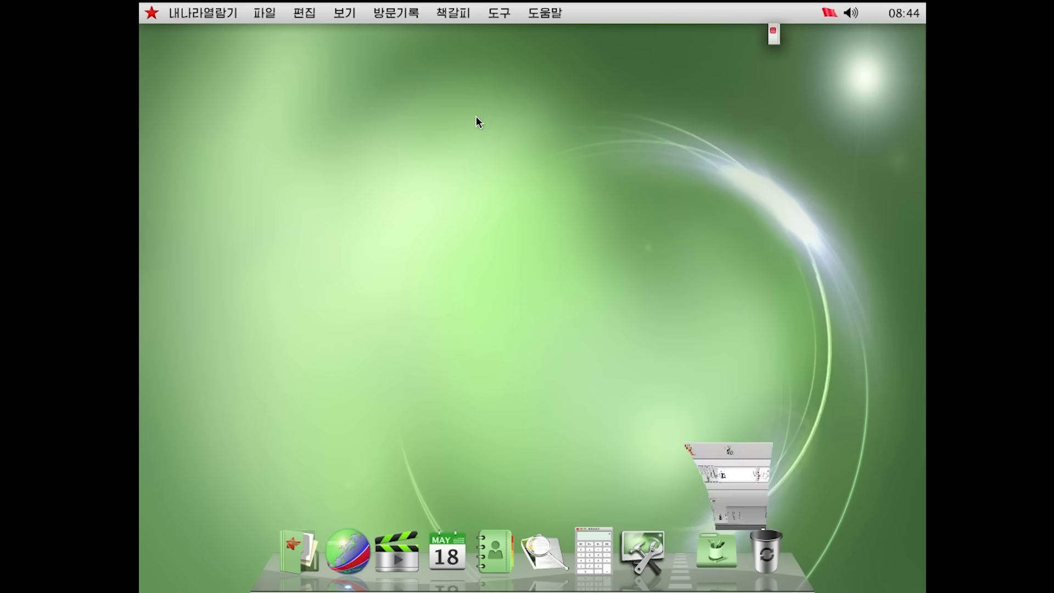
Step through the /etc/sysconfig/iptables rules in vi down to the final COMMIT line
left_click(741, 552)
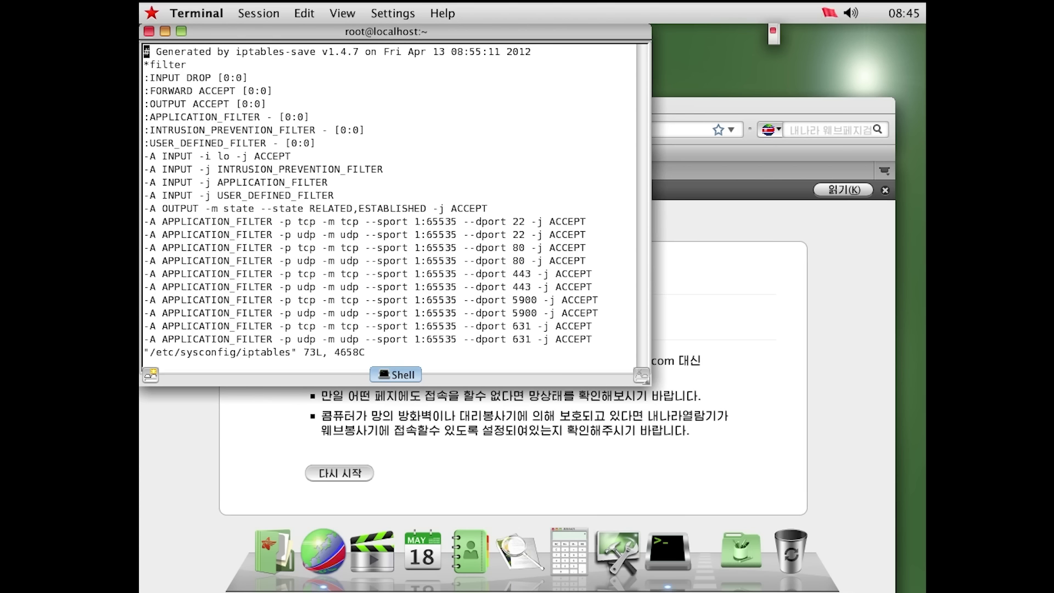
key("Down")
key("Down")
key("Down")
key("Down")
key("Down")
key("Down")
key("Down")
key("Down")
key("Down")
key("Down")
key("Down")
key("Down")
key("Down")
key("Down")
key("Down")
key("Down")
key("Up")
key("Up")
key("Up")
key("Up")
key("Up")
key("Up")
key("Down")
key("Down")
key("Down")
key("Down")
key("Down")
key("Down")
key("Down")
key("Down")
key("Down")
key("Down")
key("Down")
key("Down")
key("Down")
key("Down")
key("Down")
key("Down")
key("Down")
key("Down")
key("Down")
key("Down")
key("Down")
key("Down")
key("Down")
key("Down")
key("Down")
key("Down")
key("Down")
key("Down")
key("Down")
key("Down")
key("Down")
key("Down")
key("Down")
key("Down")
key("Down")
key("Down")
key("Down")
key("Down")
key("Down")
key("Down")
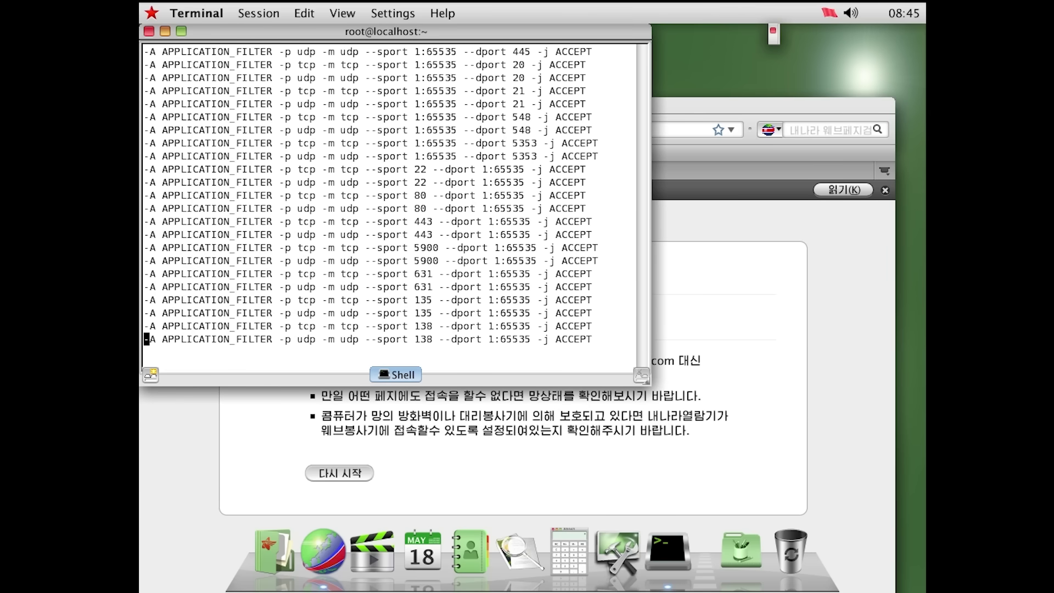
key("Down")
key("Down")
key("Down")
key("Down")
key("Down")
key("Down")
key("Down")
key("Down")
key("Down")
key("Down")
key("Down")
key("Down")
key("Down")
key("Down")
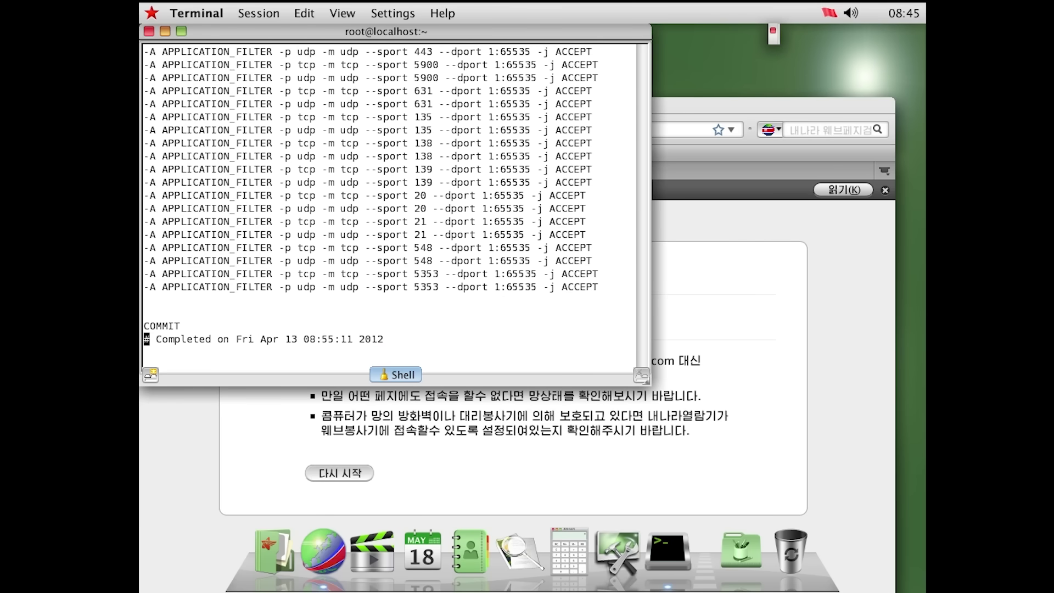
Quit vi without changes and delete /etc/sysconfig/iptables
type(":q")
key("Return")
type("rm /etc/sysconfig/iptables")
key("Return")
Restart the iptables service, flushing the firewall rules and setting all chains to ACCEPT
type("sudo sys")
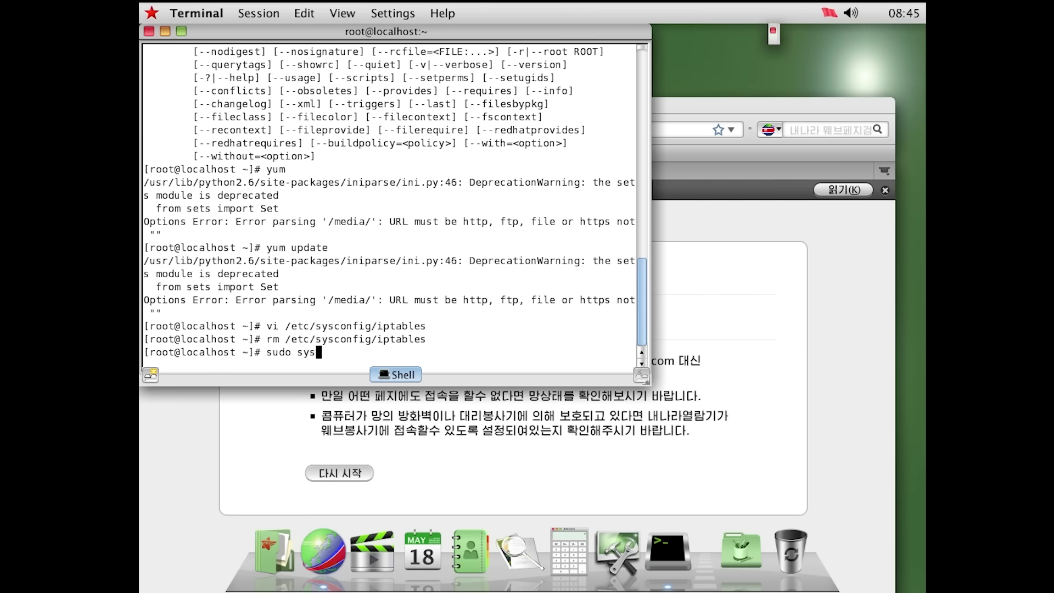
key("BackSpace")
key("BackSpace")
type("service restart iptables")
key("Return")
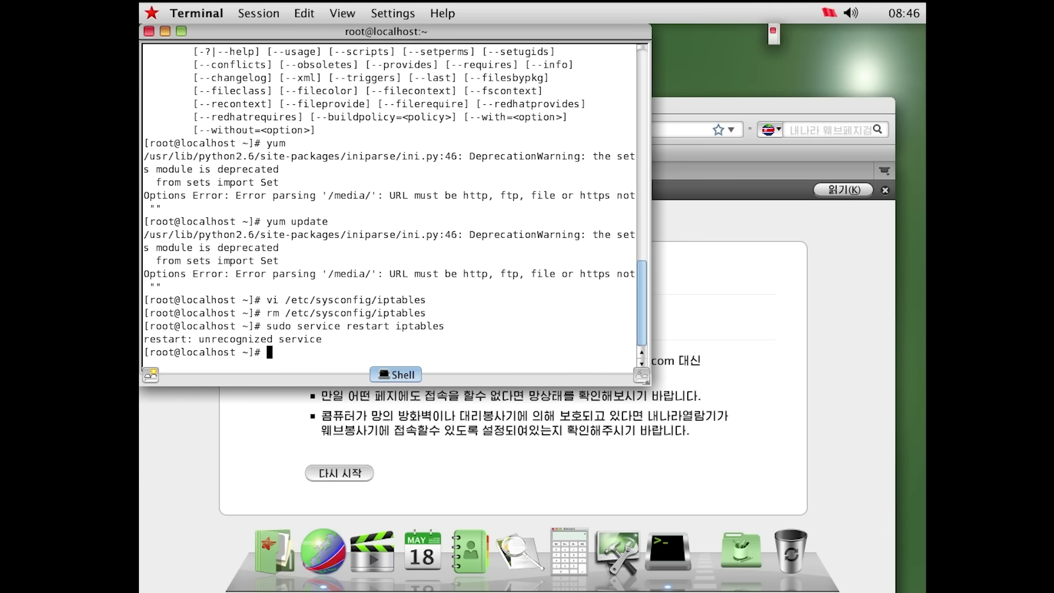
type("sudo")
key("BackSpace")
key("BackSpace")
key("BackSpace")
key("BackSpace")
key("BackSpace")
type("service iptables restart")
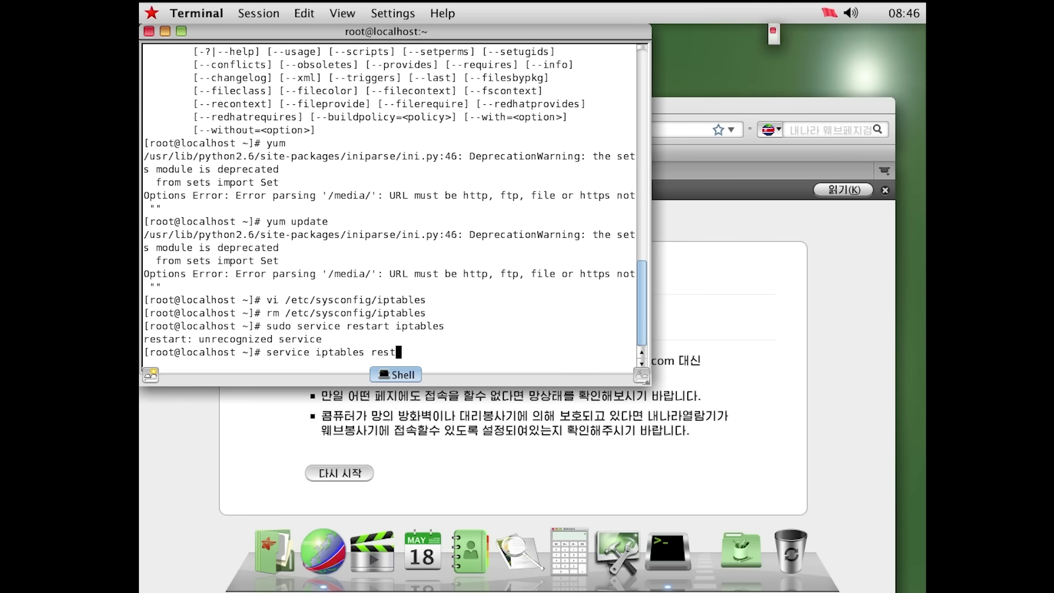
key("Return")
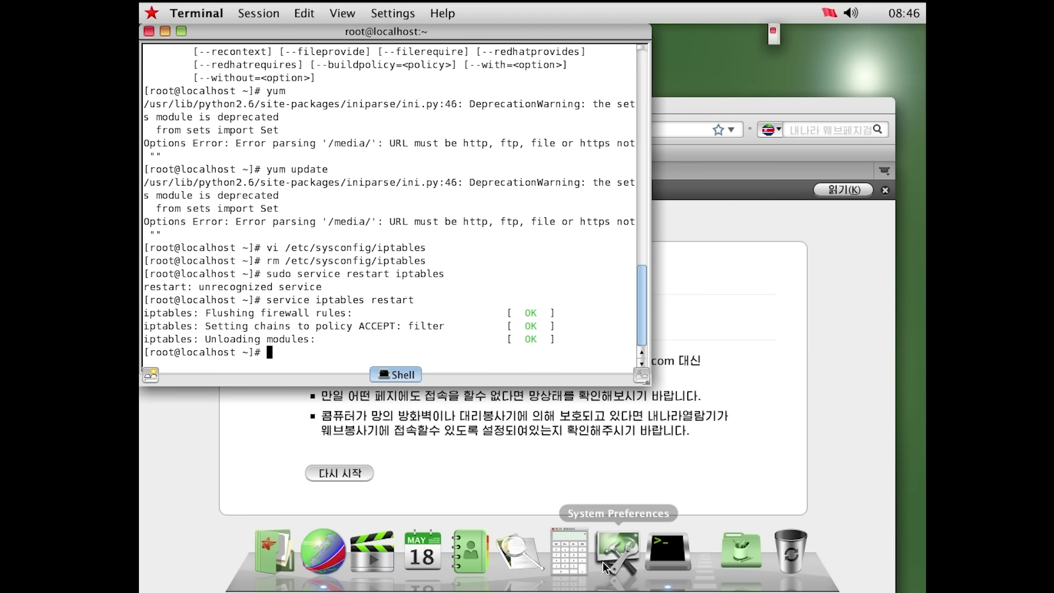
Minimize the browser and run yum in Terminal, which fails on a '/media/' URL
left_click(542, 435)
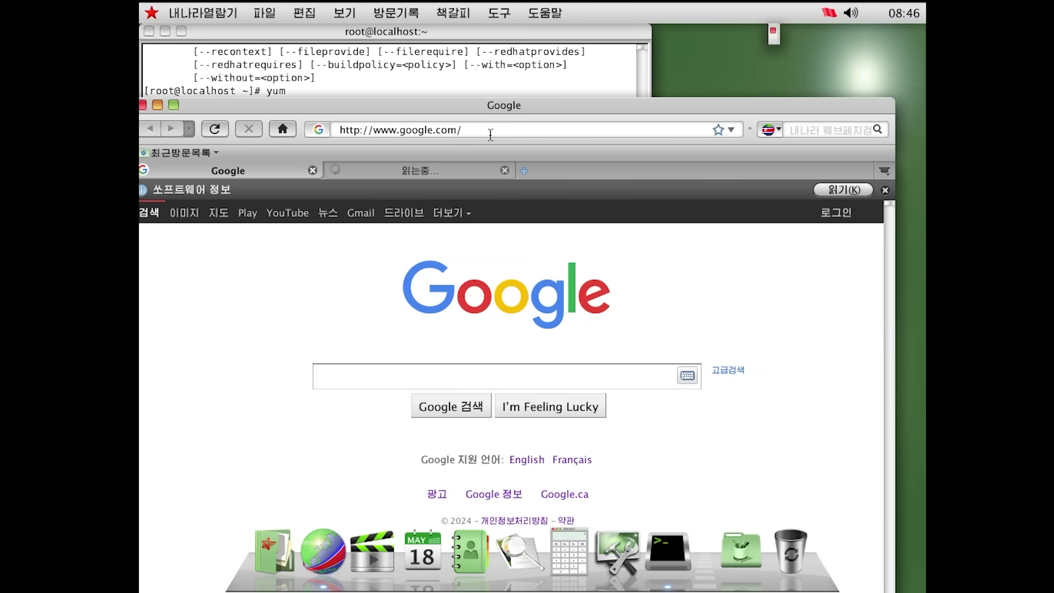
double_click(503, 110)
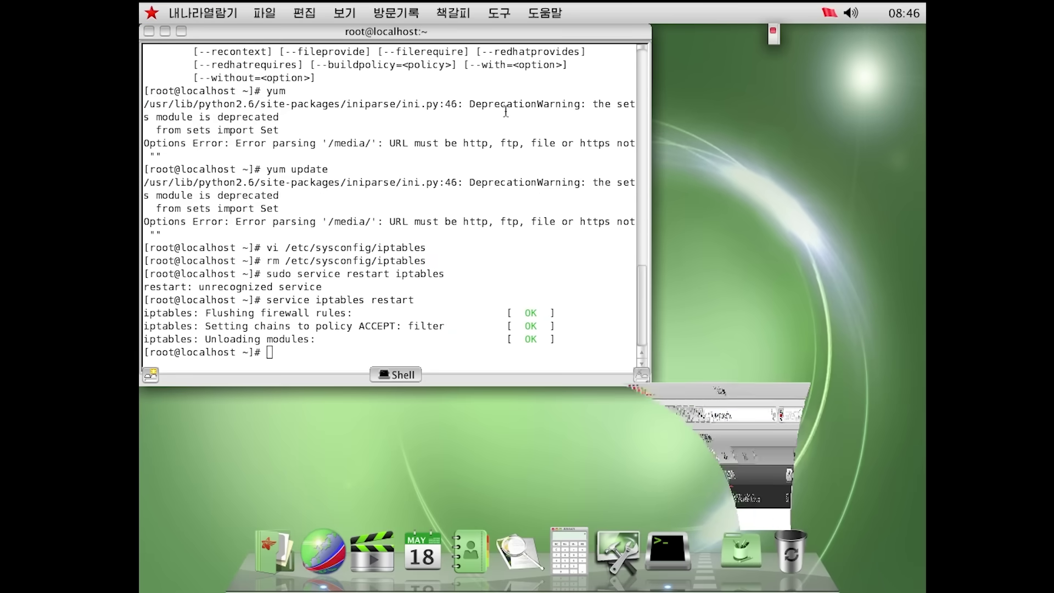
left_click_drag(631, 247, 489, 250)
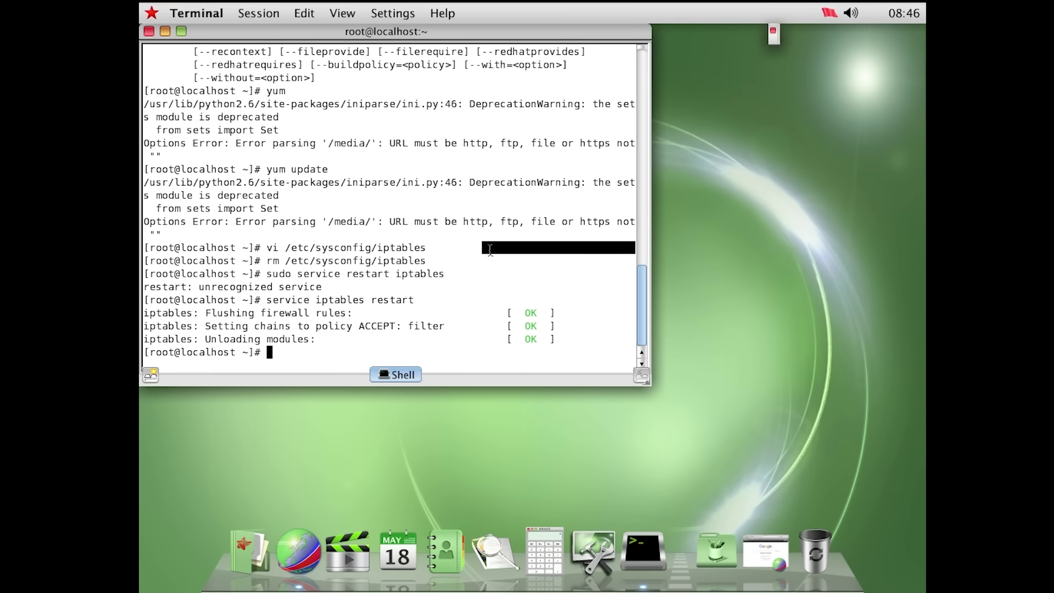
type("yum")
key("Return")
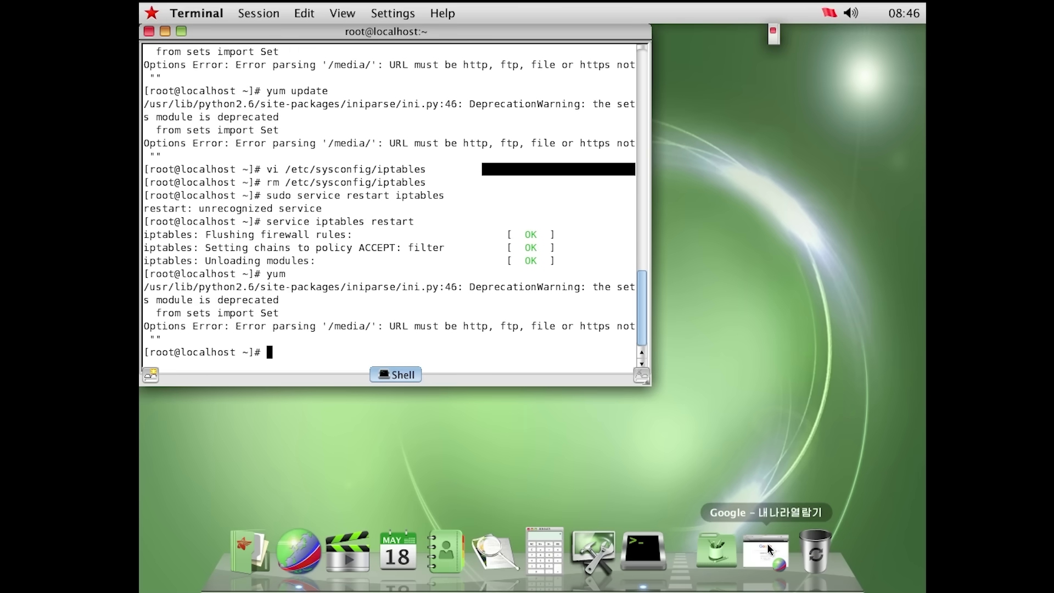
Restore the Naenara Browser window from the dock, now showing Google's homepage
left_click(747, 546)
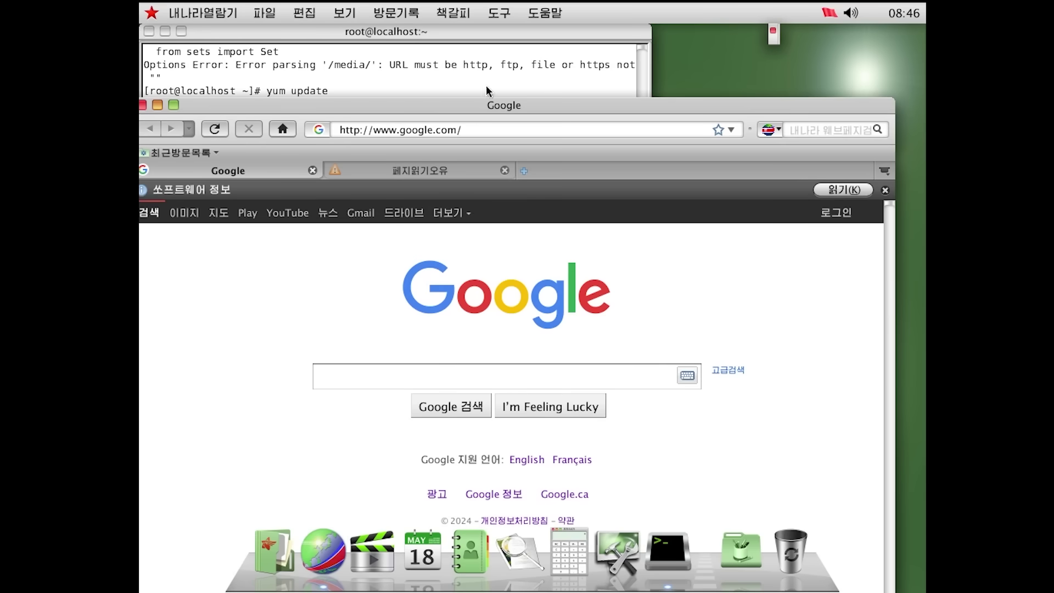
double_click(489, 108)
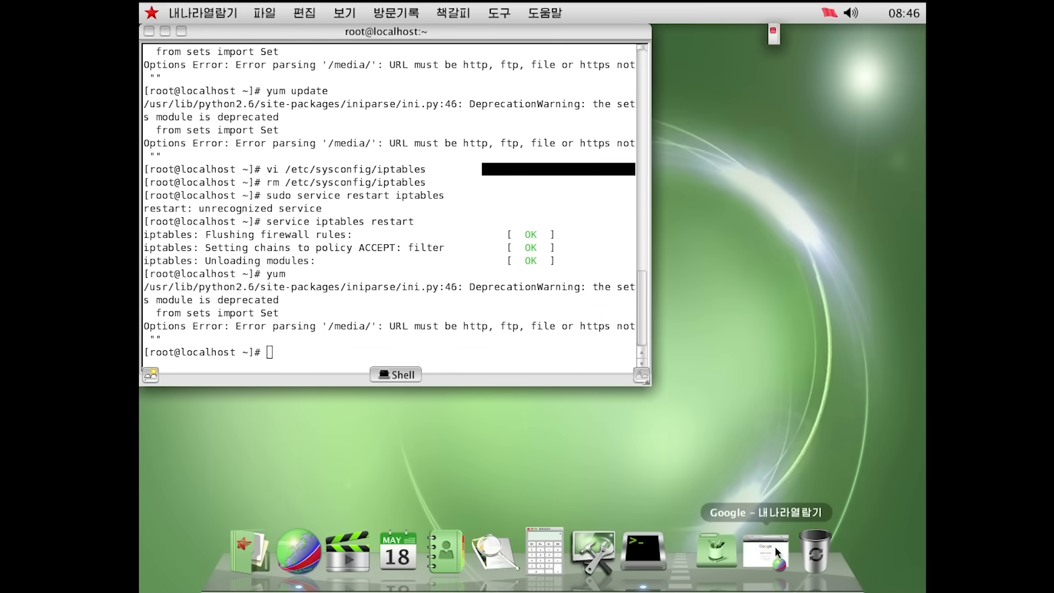
left_click(771, 548)
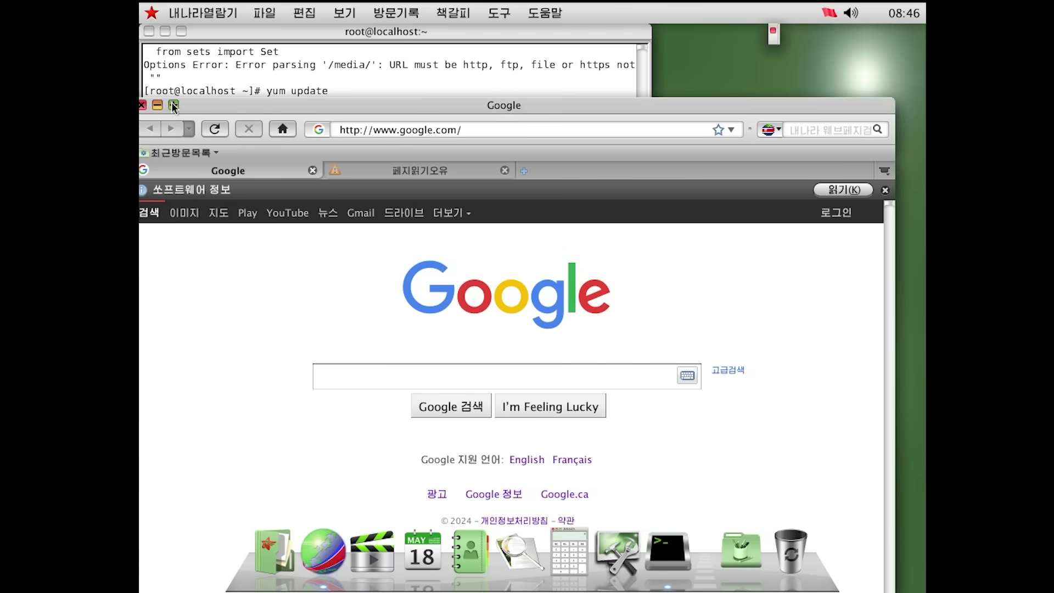
Maximize the browser, search Google for 'red star os', and scroll through the results
left_click(181, 106)
left_click(507, 56)
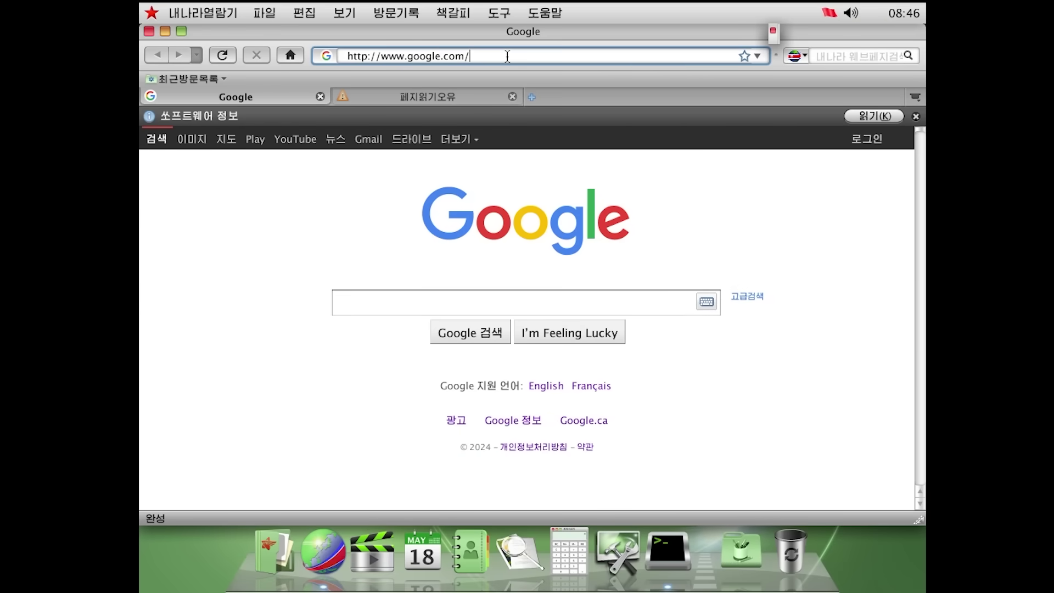
key("ctrl+a")
type("red star os")
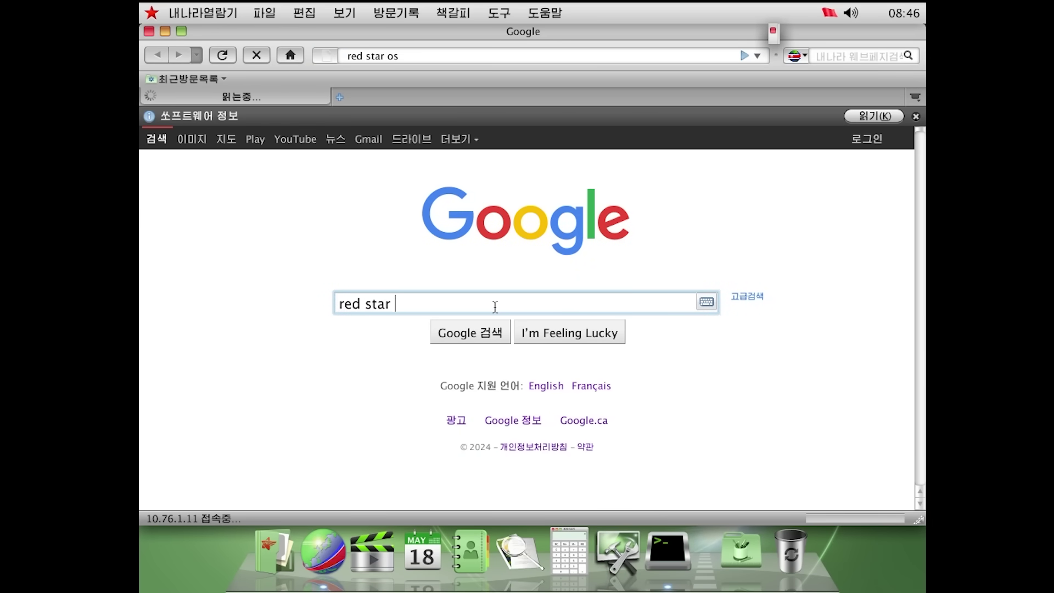
key("Return")
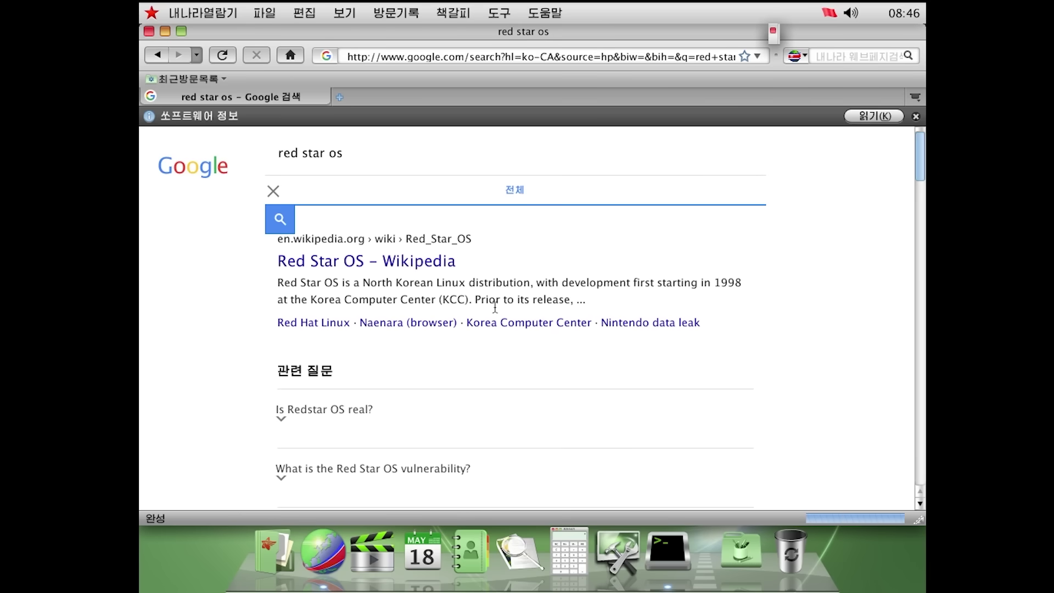
scroll(470, 235, "down", 10)
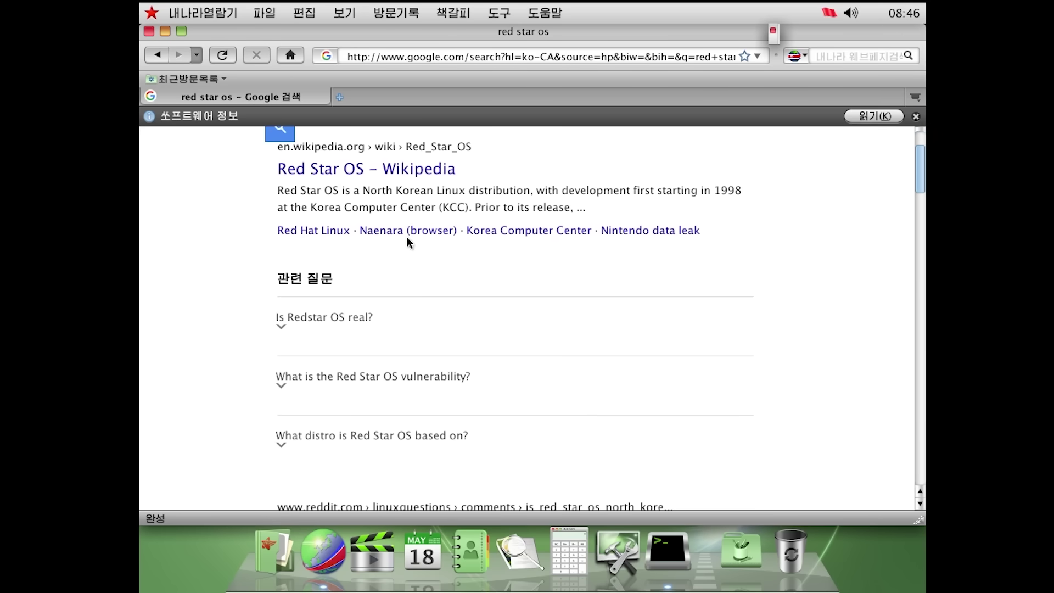
scroll(590, 455, "down", 15)
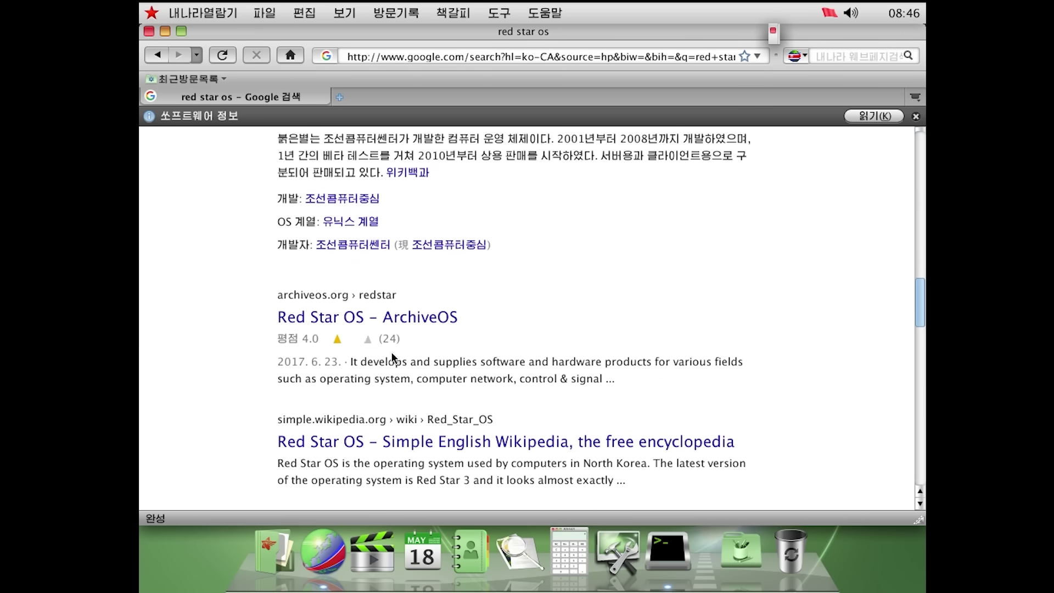
scroll(394, 359, "down", 3)
scroll(394, 329, "up", 20)
Load youtube.com/ericparker, which shows an untrusted-connection warning
left_click(423, 60)
type("youtube.co")
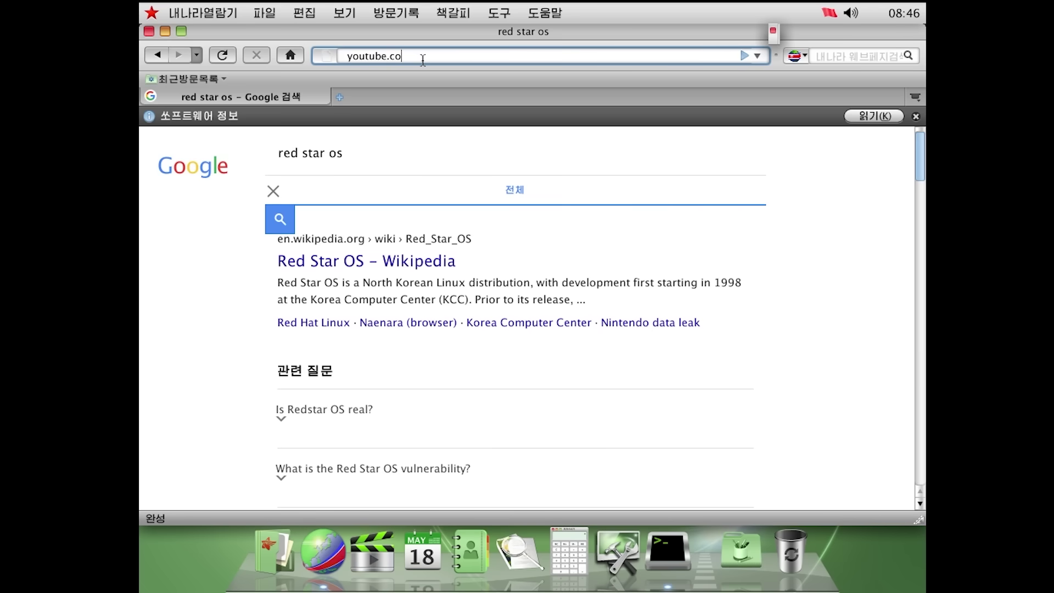
type("m/ericparker")
key("Return")
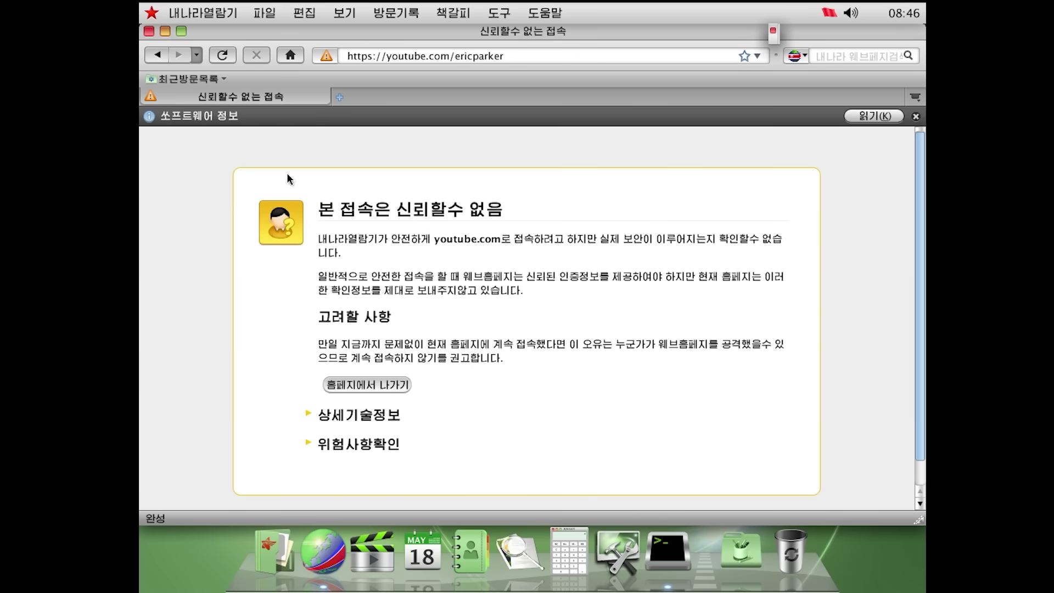
left_click_drag(428, 209, 602, 289)
left_click(599, 285)
right_click(463, 246)
left_click(417, 250)
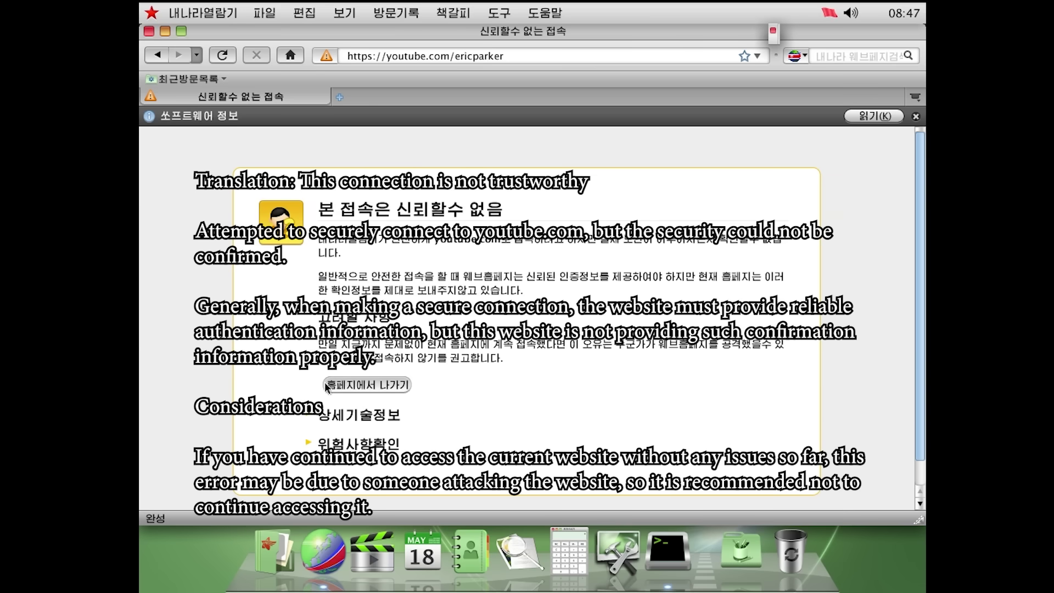
Expand the warning's 상세기술정보 and 위험사항확인 sections, then cancel adding a security exception
left_click(323, 420)
scroll(324, 423, "down", 2)
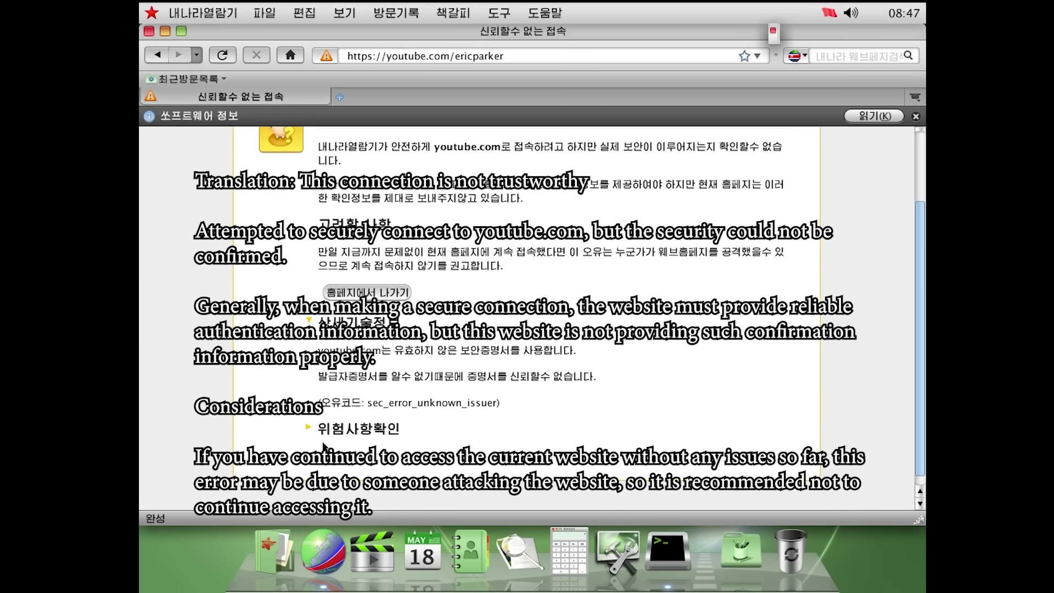
left_click(336, 431)
left_click(342, 430)
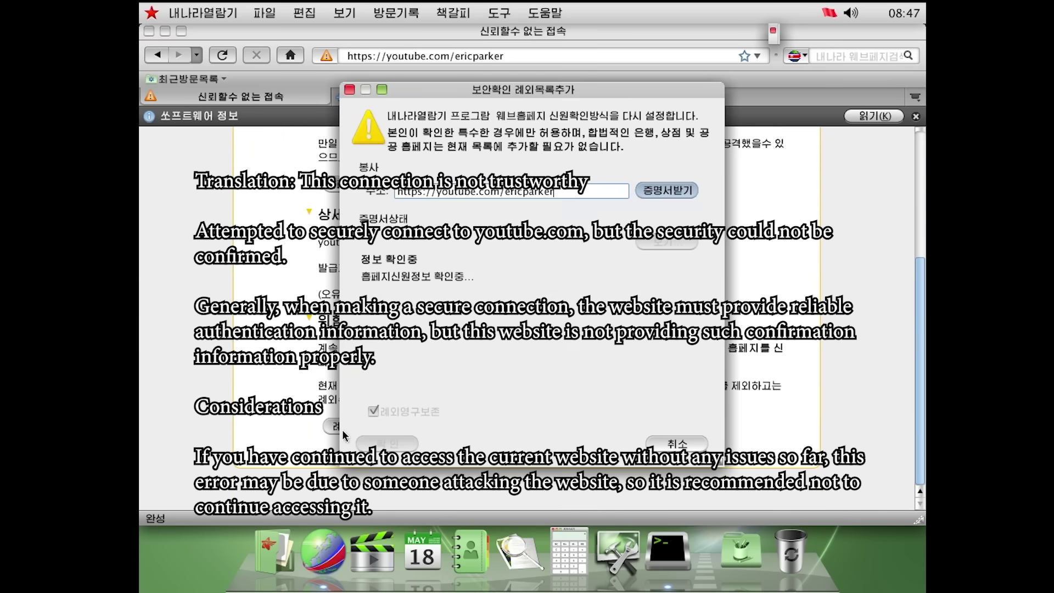
key("Escape")
scroll(369, 336, "up", 4)
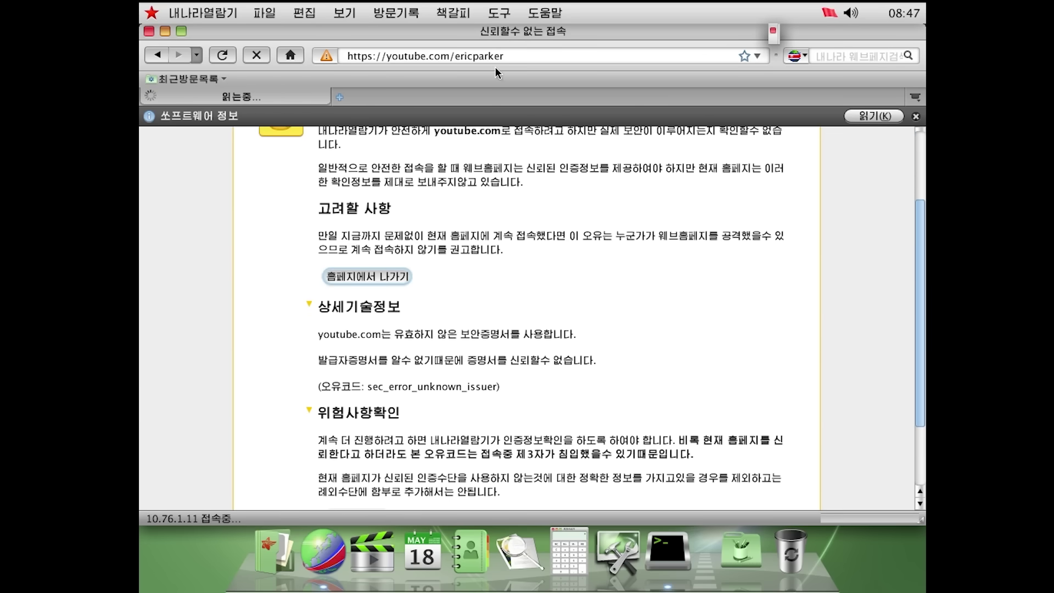
Type 'speedtestt.ne' in the address bar, then clear the field
left_click(488, 63)
type("speedtestt.ne")
key("ctrl+a")
key("BackSpace")
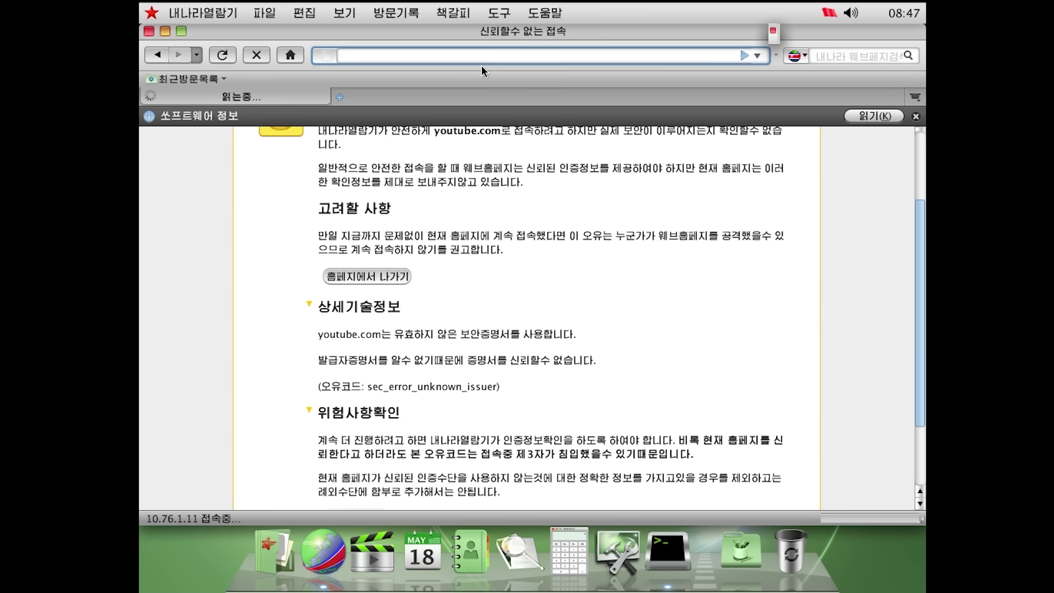
Load bing.com, then wikipedia.org, which ends on a connection-reset error page
type("bing.com")
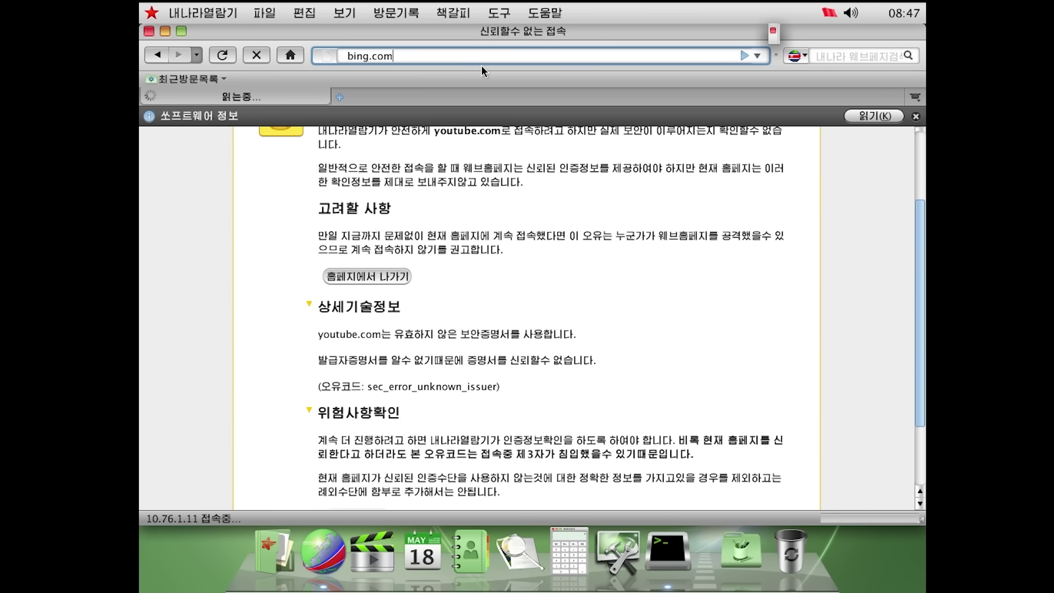
key("Return")
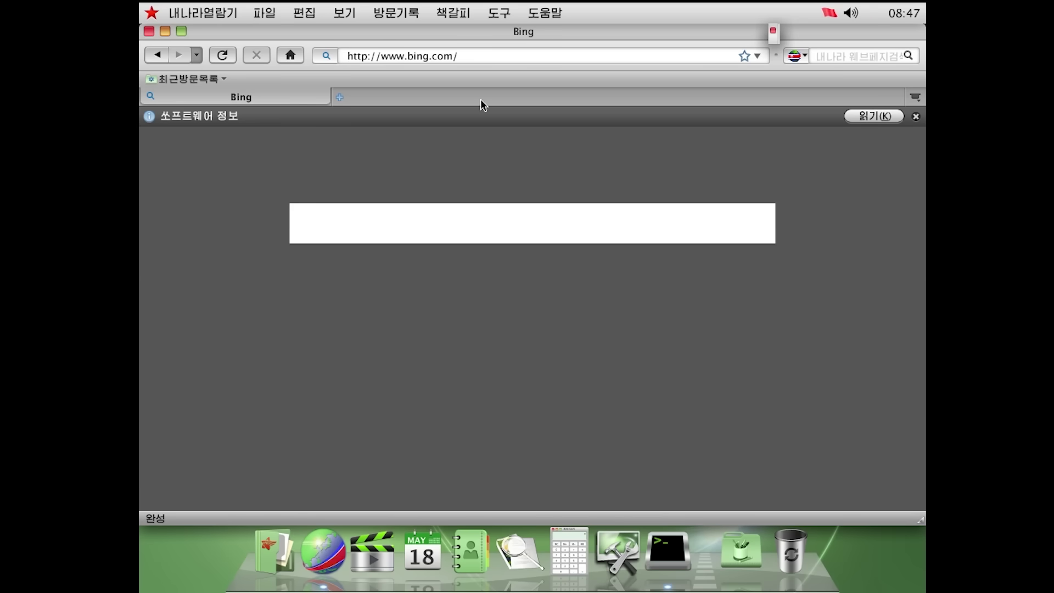
left_click(497, 58)
key("ctrl+a")
type("wikipedia.org")
key("Return")
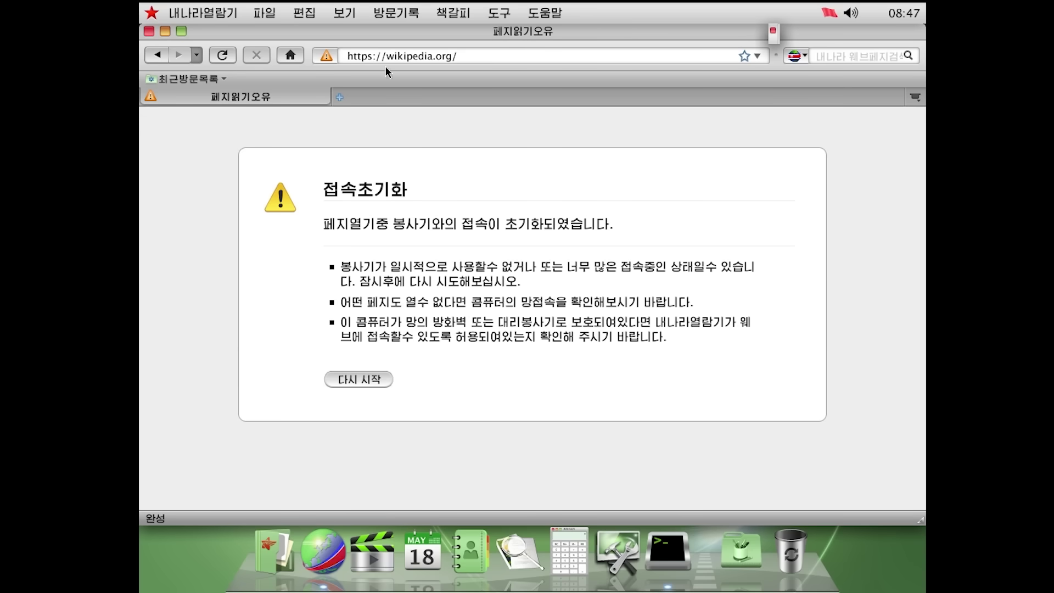
View the page's security details via 자세히 보기 and close the Page Info window
left_click(328, 59)
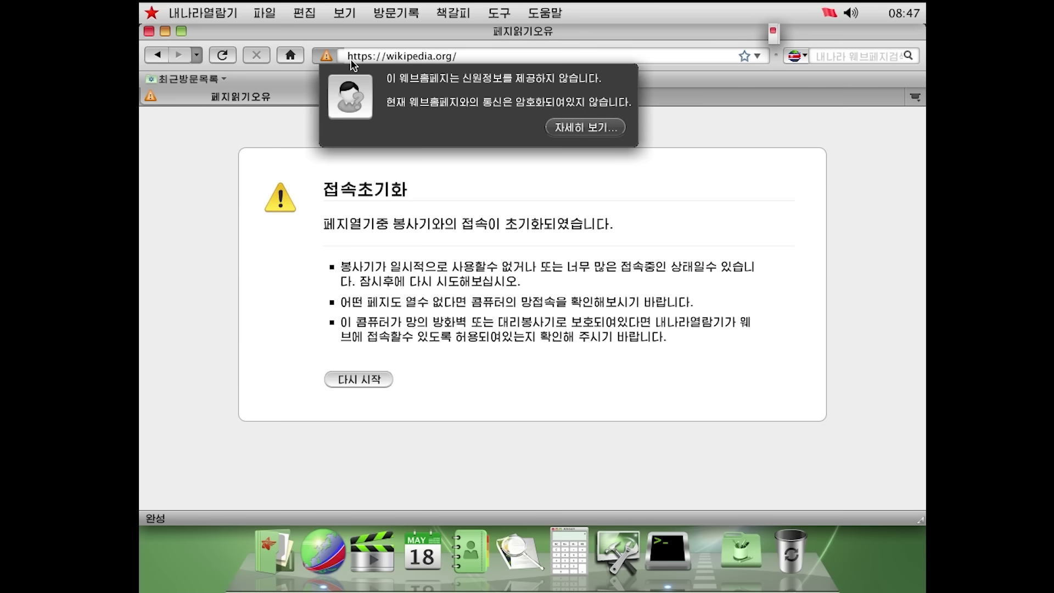
left_click(571, 130)
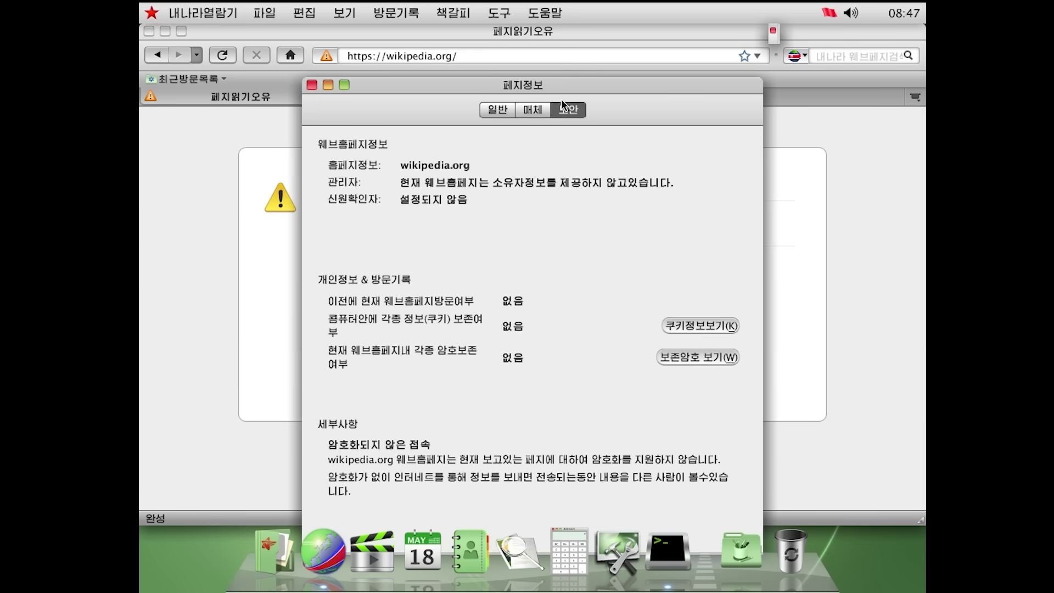
key("Escape")
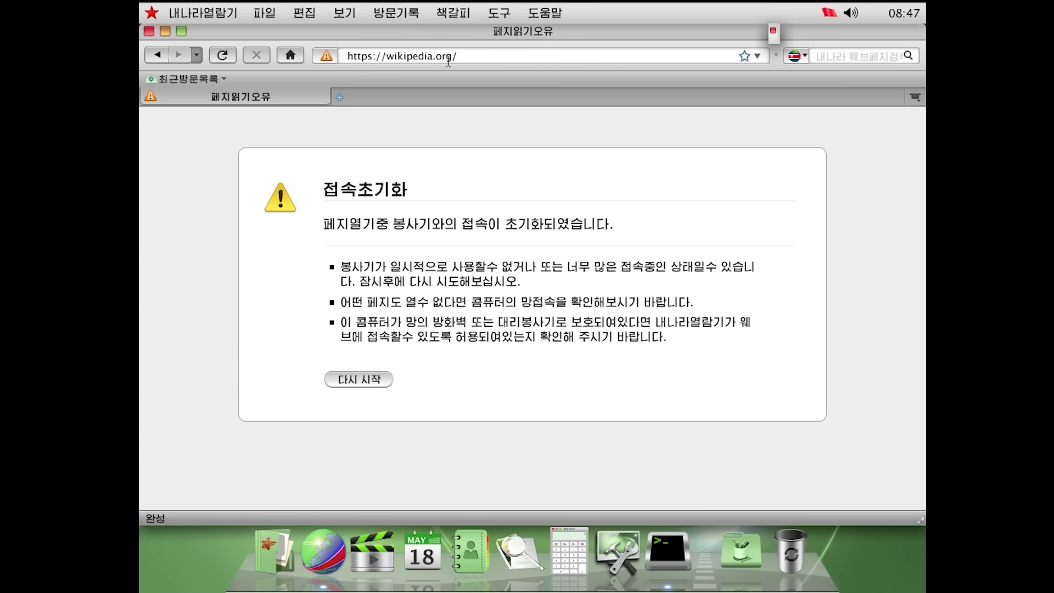
left_click(448, 56)
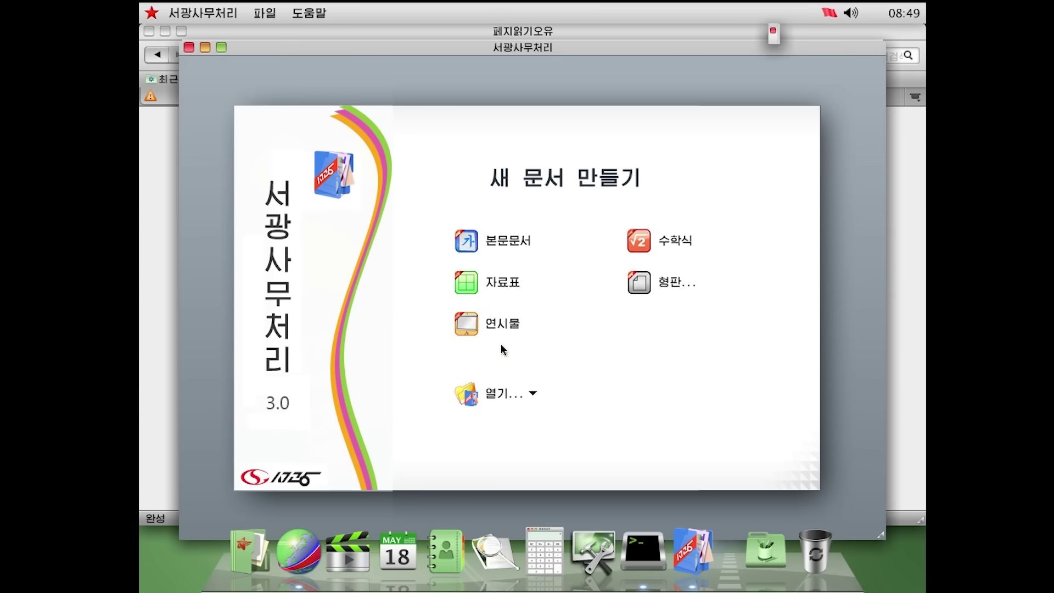
Create a new 자료표 spreadsheet with 2 in A1 and an A1-based squaring formula in A2
left_click(479, 294)
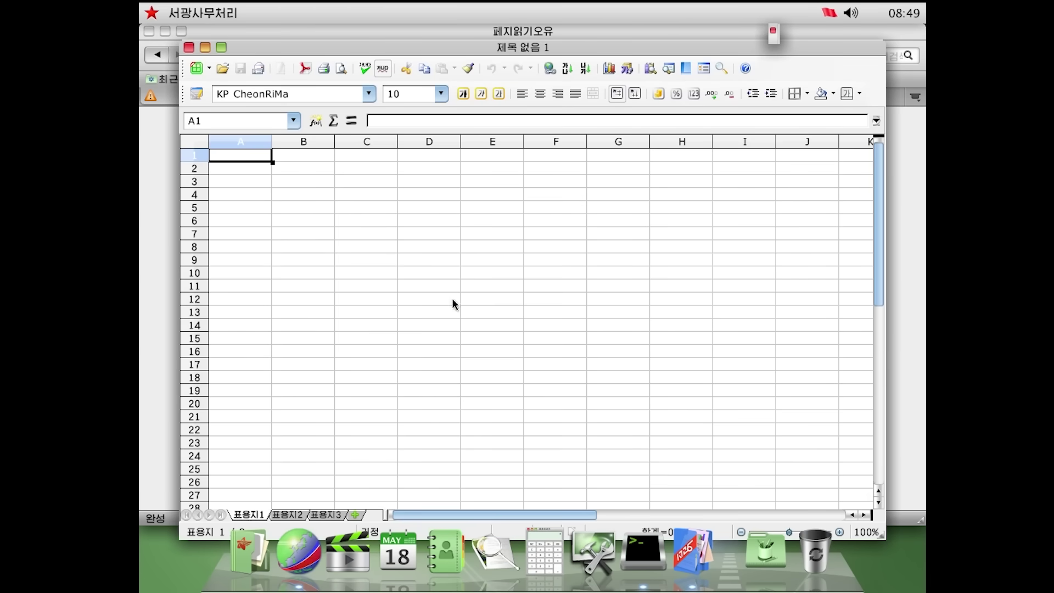
scroll(357, 296, "down", 1)
scroll(350, 303, "up", 1)
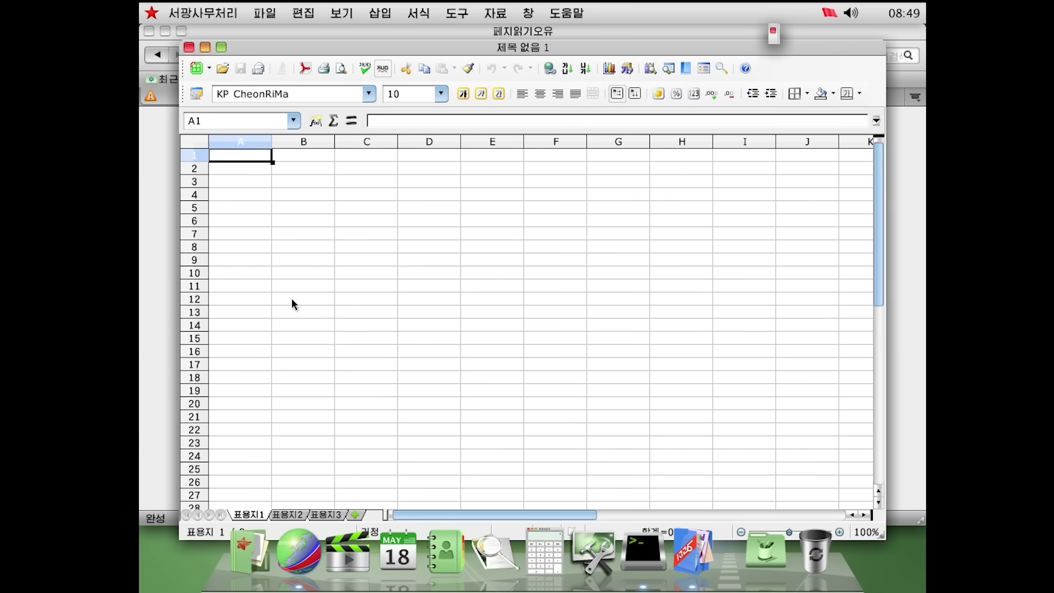
type("1")
key("Return")
type("=")
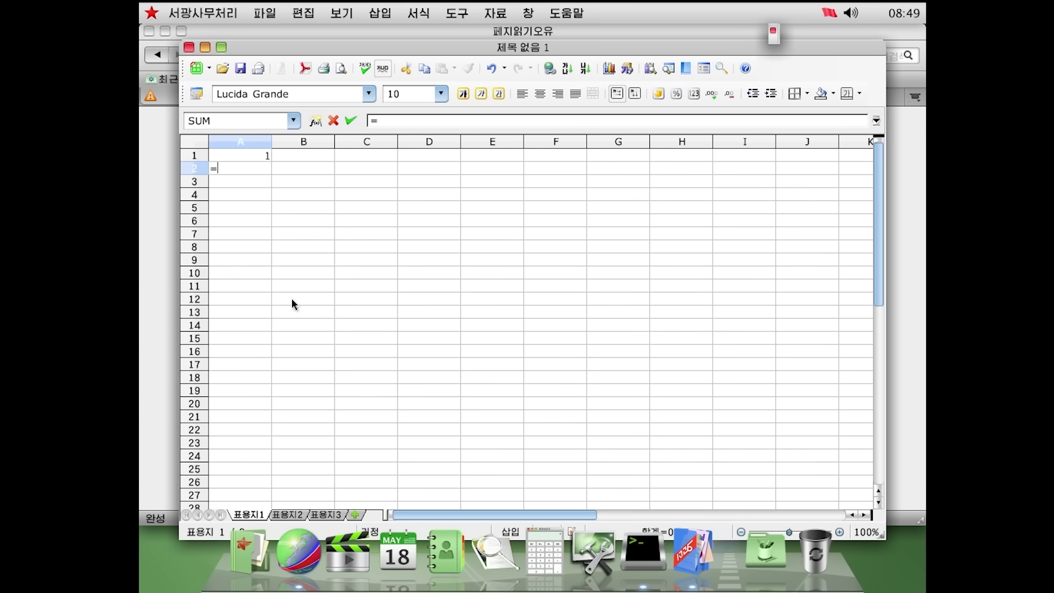
type("A1")
key("Return")
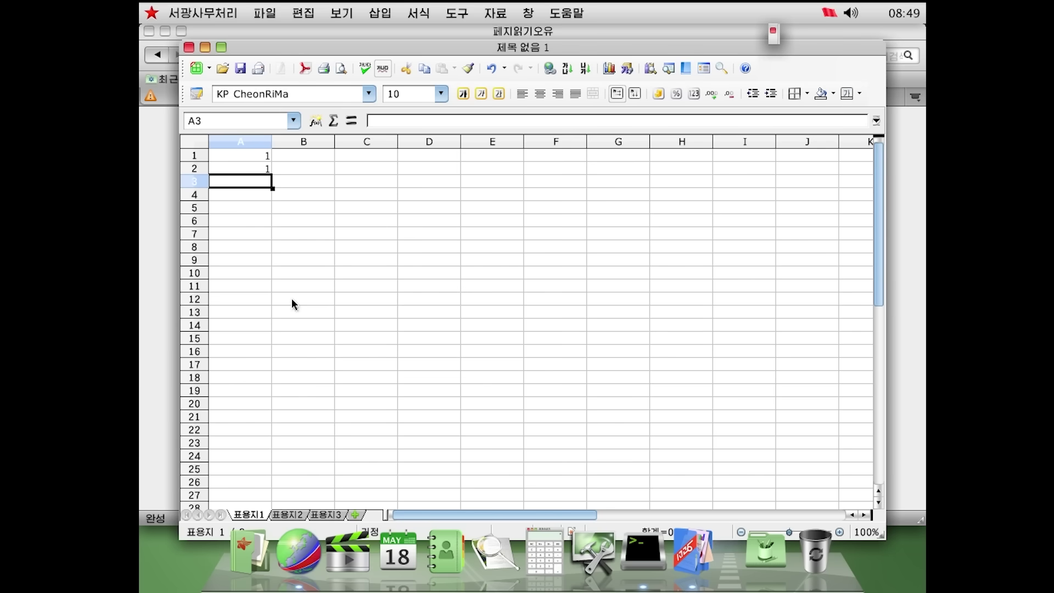
left_click(270, 157)
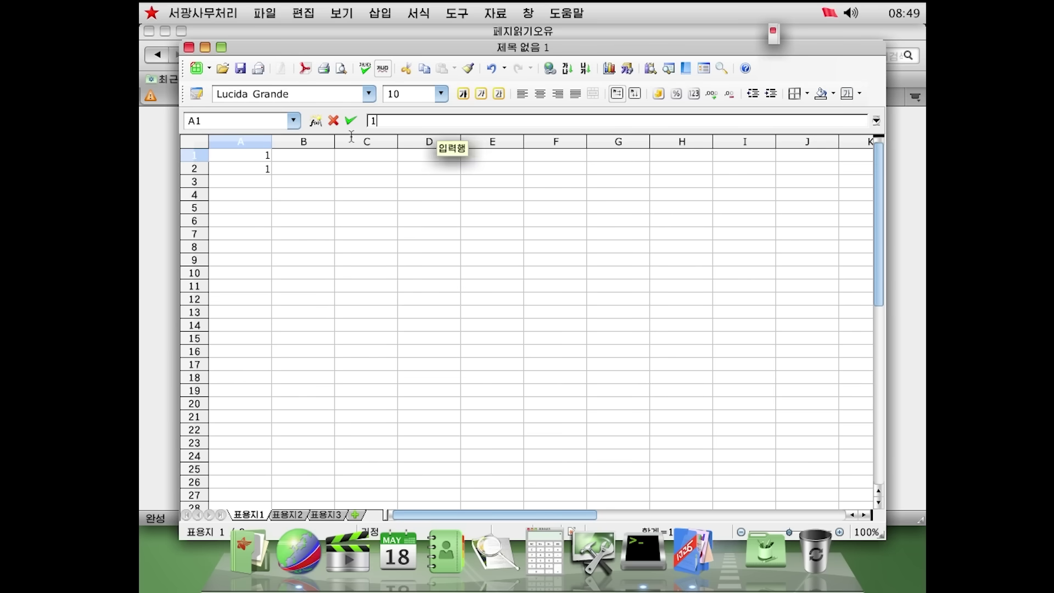
type("2")
key("Return")
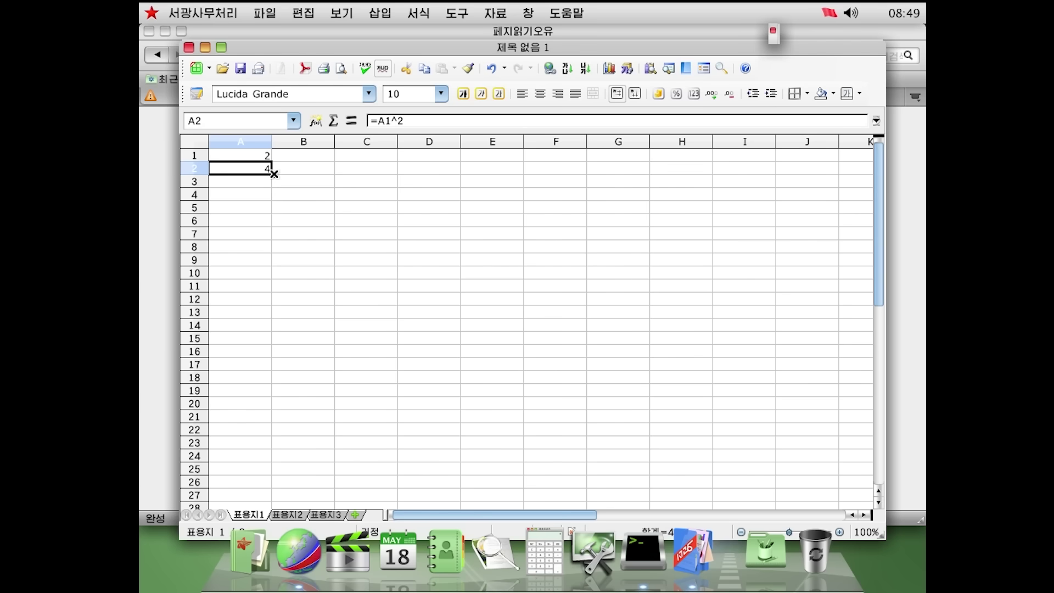
Fill the formula down to A20, widen column A, and inspect the resulting values
left_click_drag(272, 174, 268, 405)
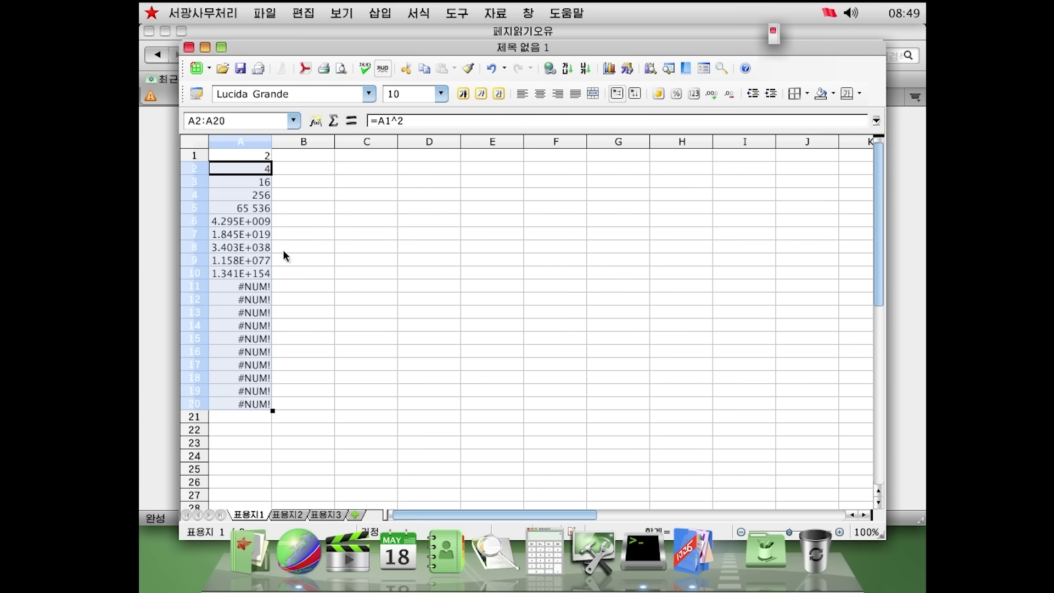
left_click(240, 277)
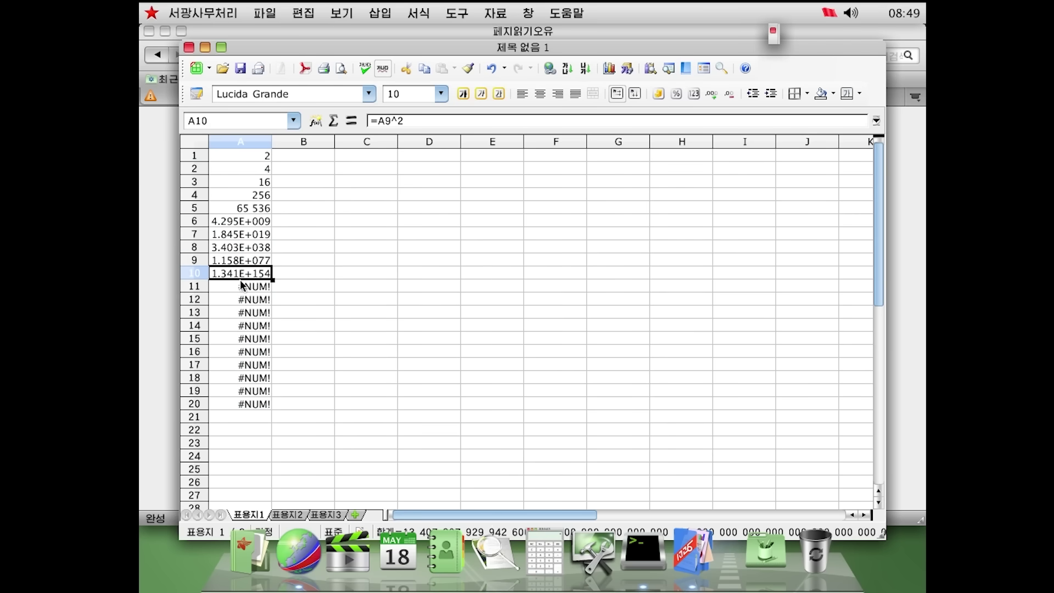
left_click(241, 288)
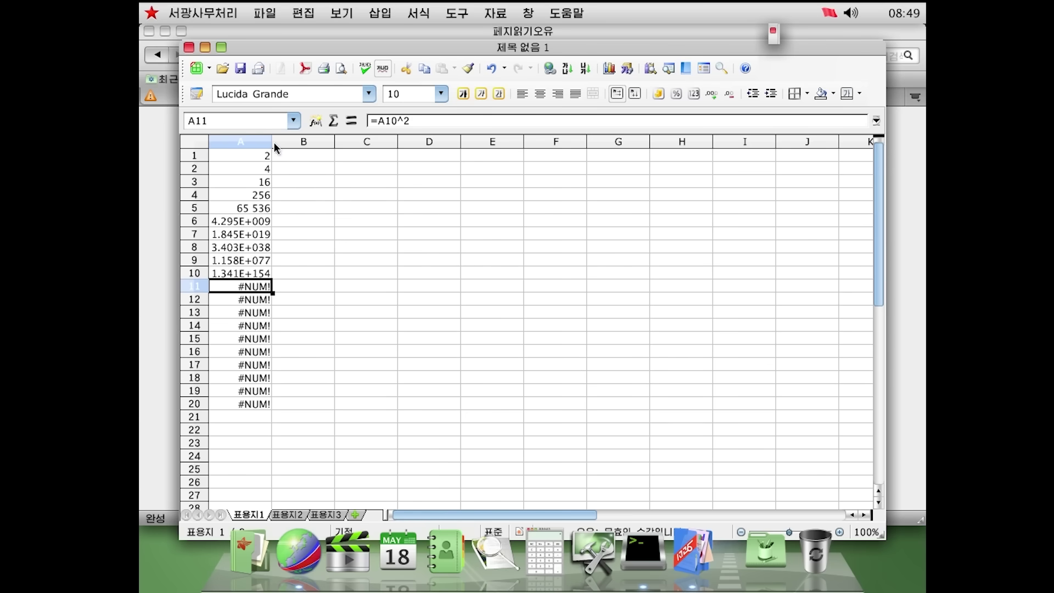
left_click_drag(270, 144, 334, 142)
left_click(239, 274)
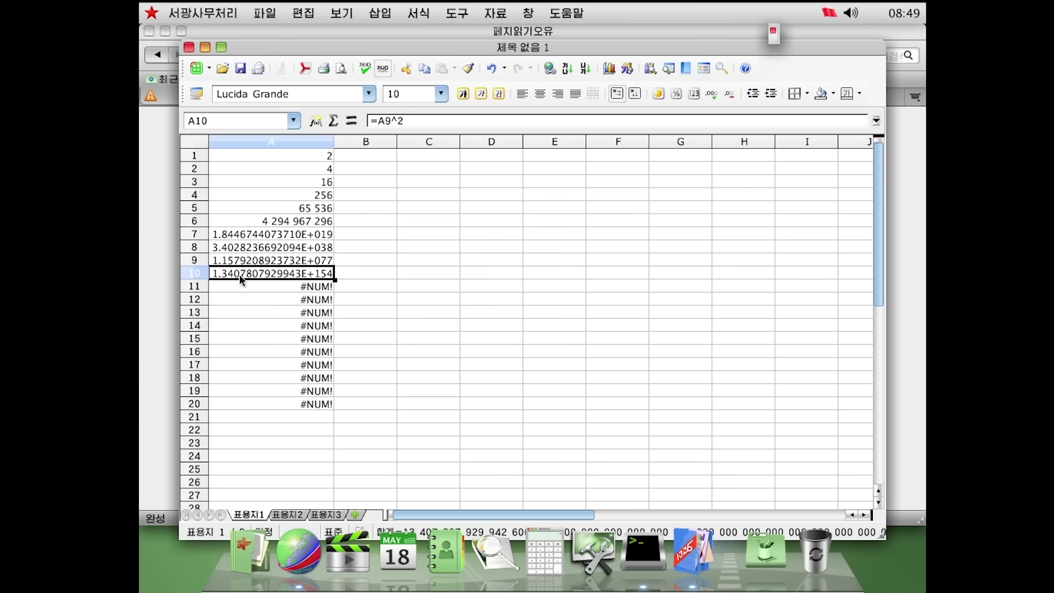
left_click(280, 234)
left_click(283, 209)
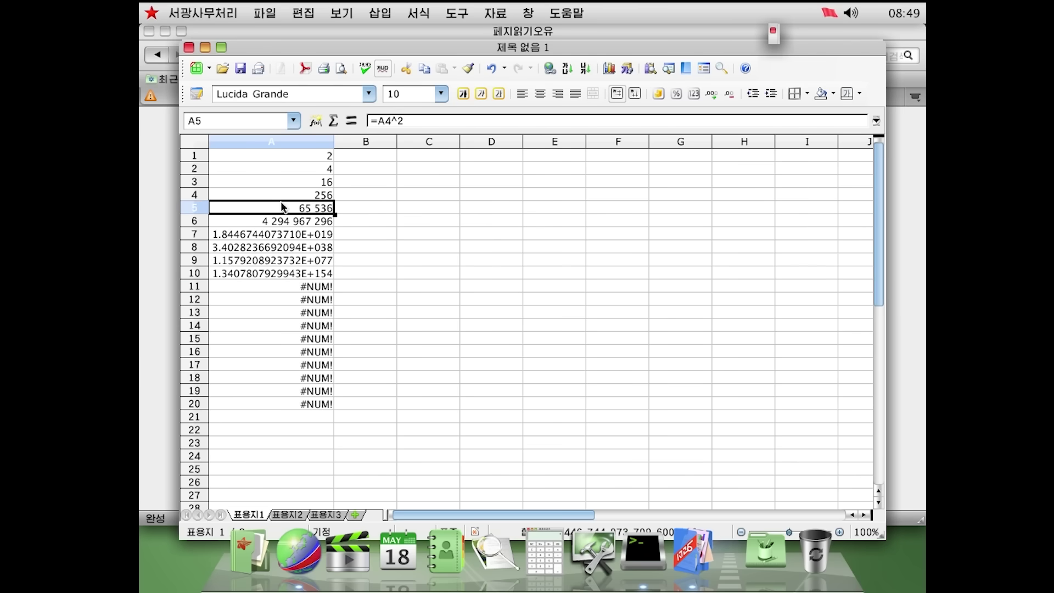
left_click(287, 168)
left_click(286, 263)
left_click(292, 361)
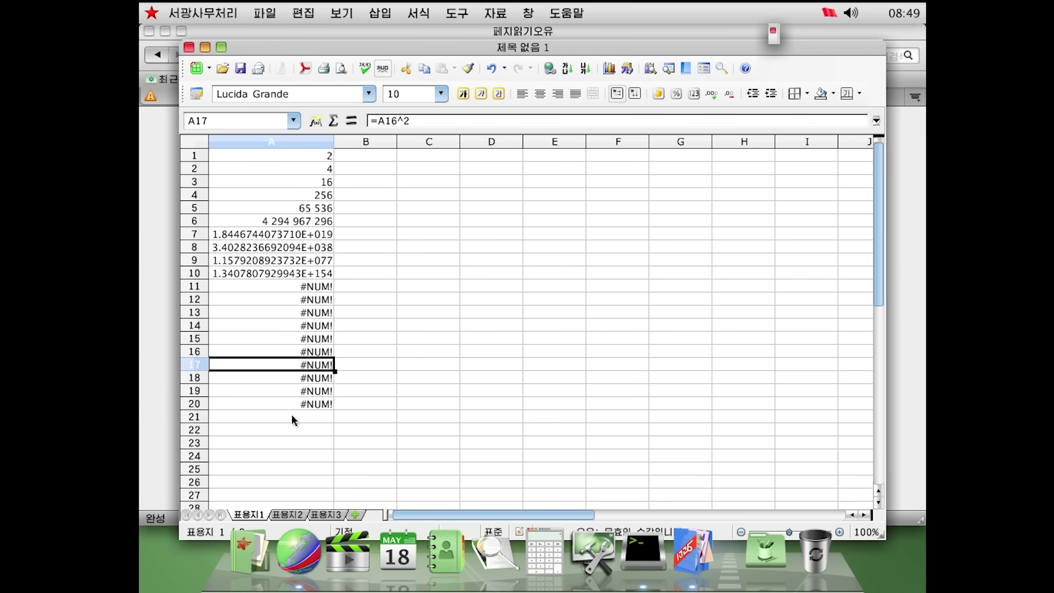
Select the numeric results at the top of column A and check their cell formatting
left_click_drag(292, 413, 305, 275)
left_click(297, 156)
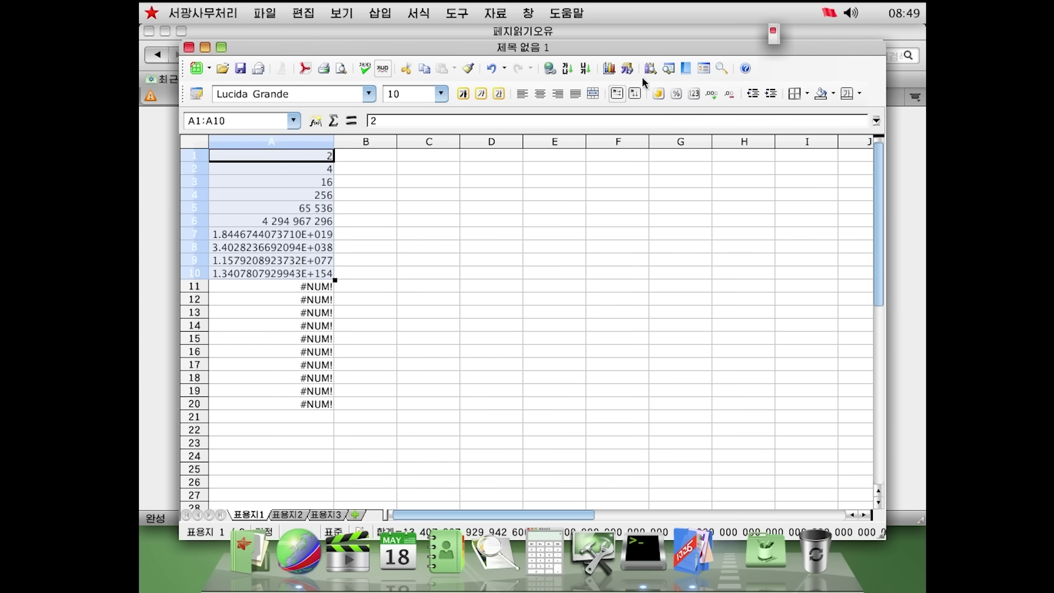
right_click(308, 201)
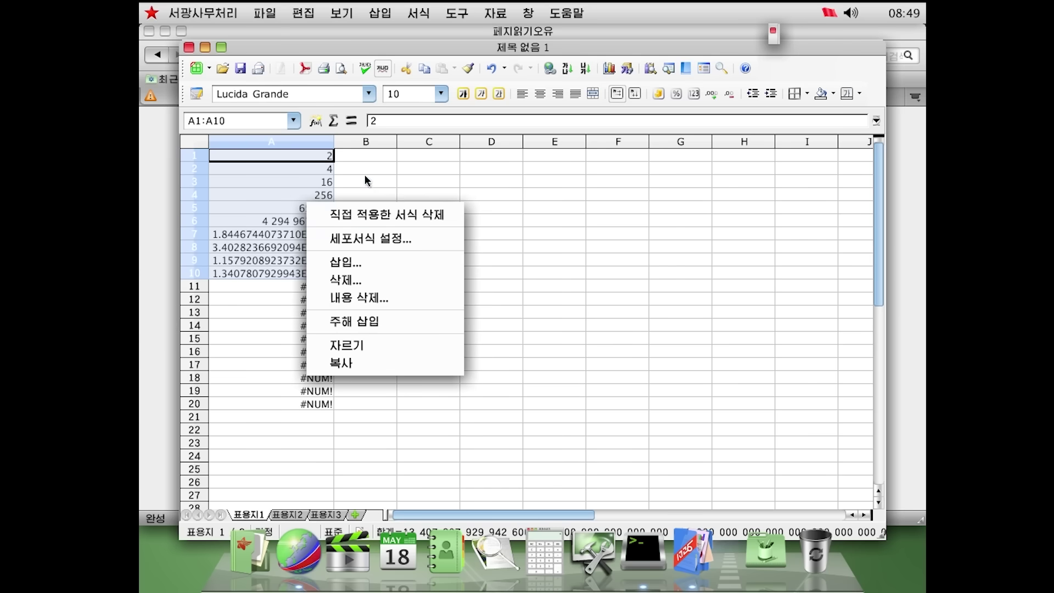
left_click(365, 237)
key("Escape")
Insert a lines-only 선도표 line chart of A1:A10 and select its Y axis
right_click(253, 230)
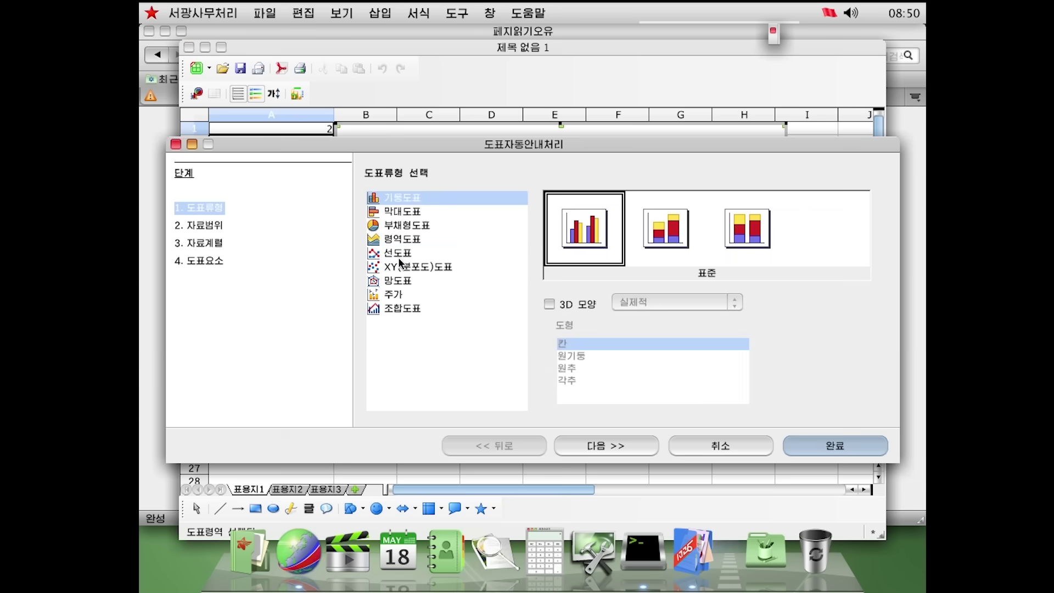
left_click(397, 252)
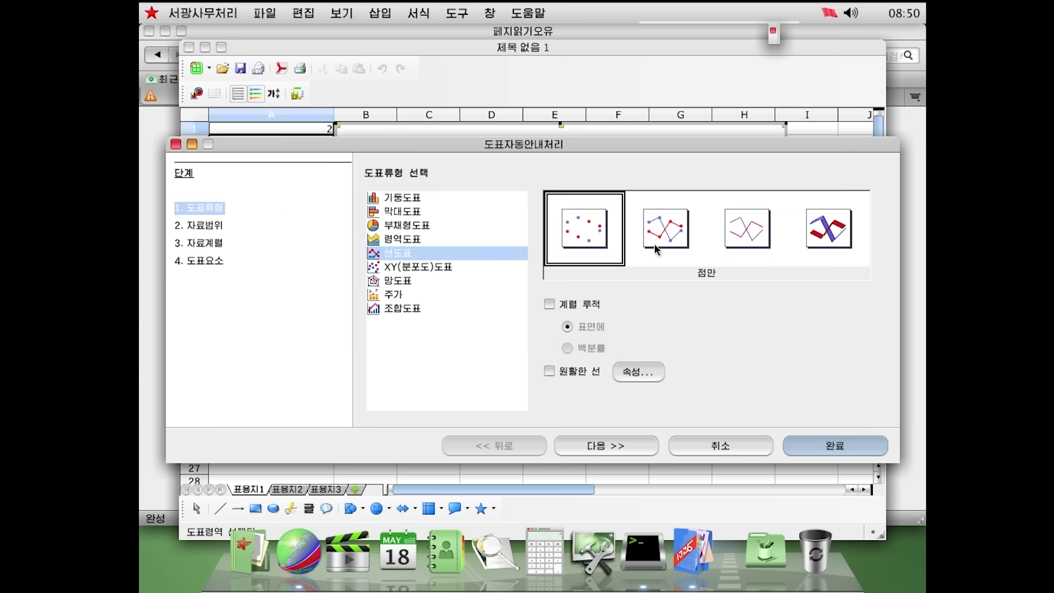
left_click(729, 239)
left_click(864, 442)
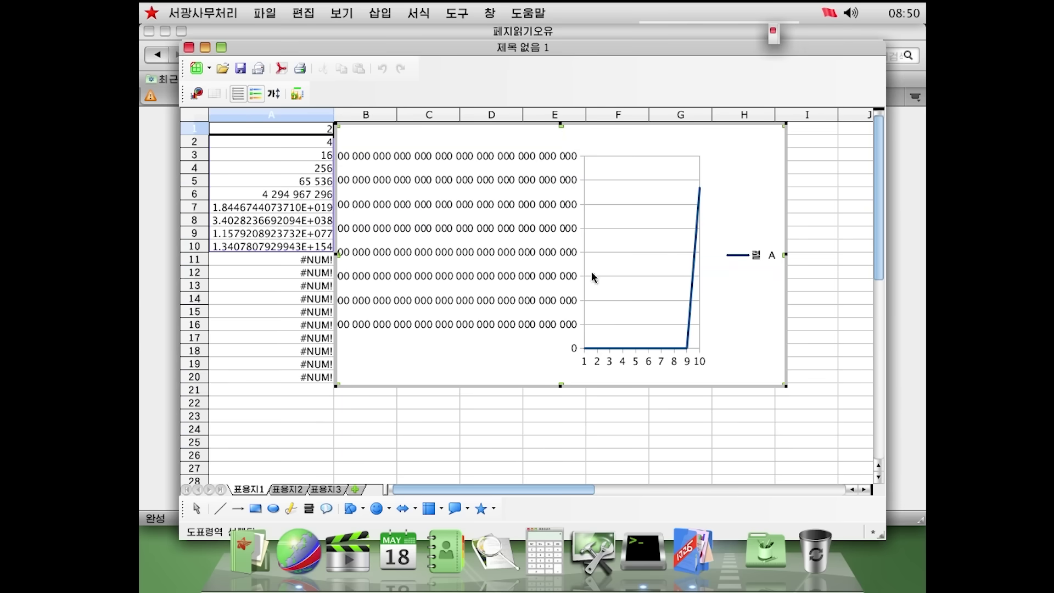
left_click(458, 308)
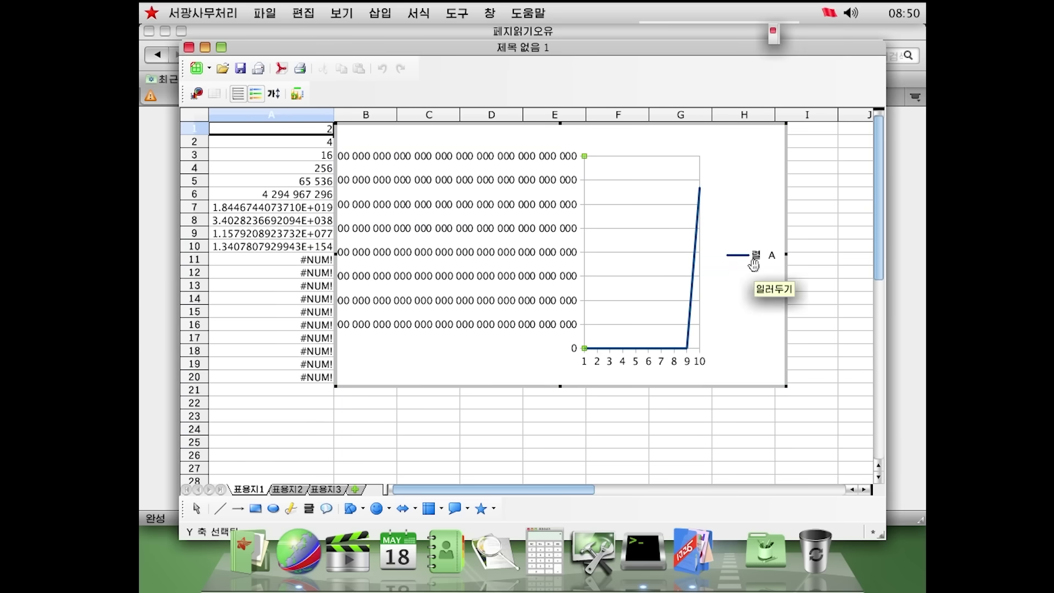
Close the spreadsheet to reveal the blank 악보1.sm2 score and show the Applications stack
left_click(189, 47)
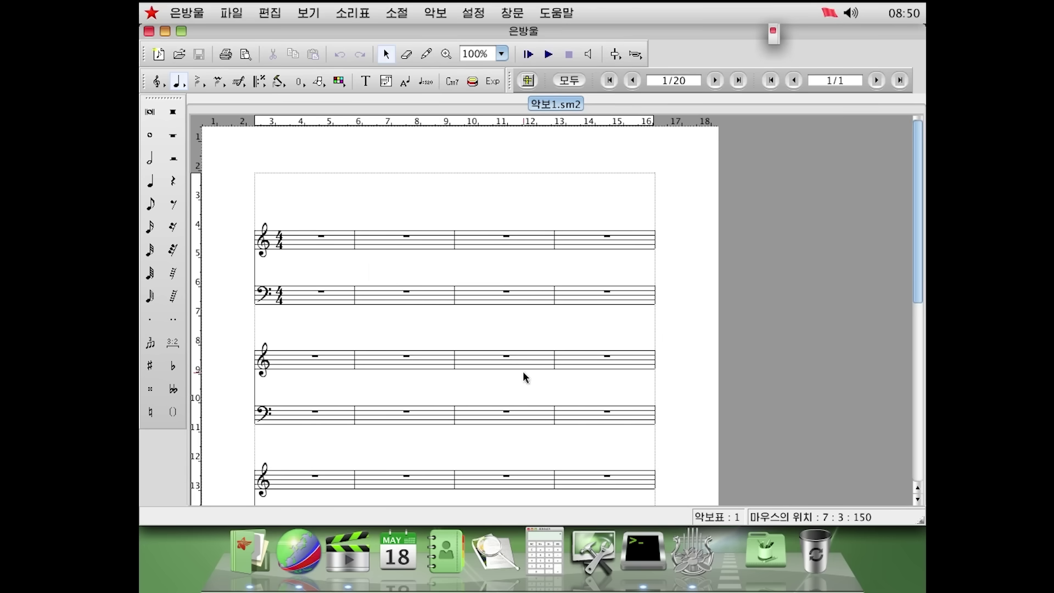
scroll(522, 371, "down", 3)
scroll(516, 370, "up", 3)
left_click(760, 558)
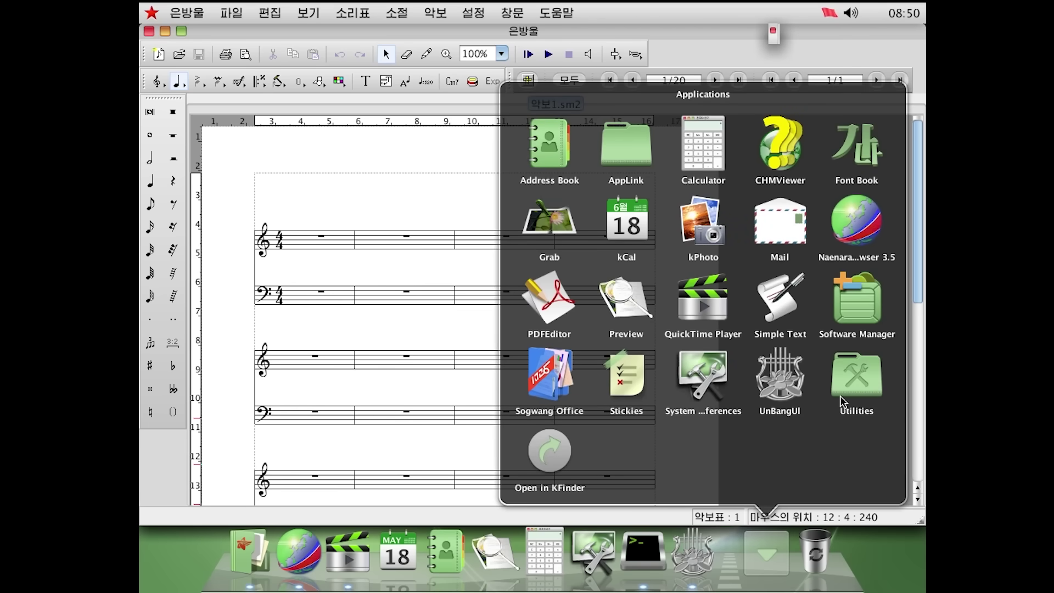
Launch Software Manager, view New Install's local and remote repository import options, and close Trash
left_click(862, 307)
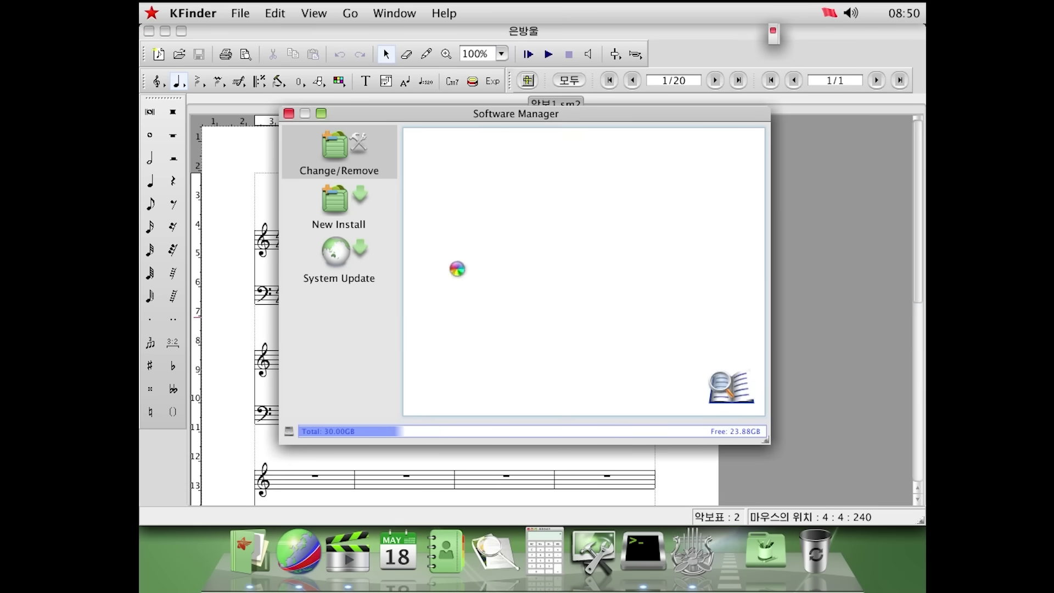
left_click(330, 207)
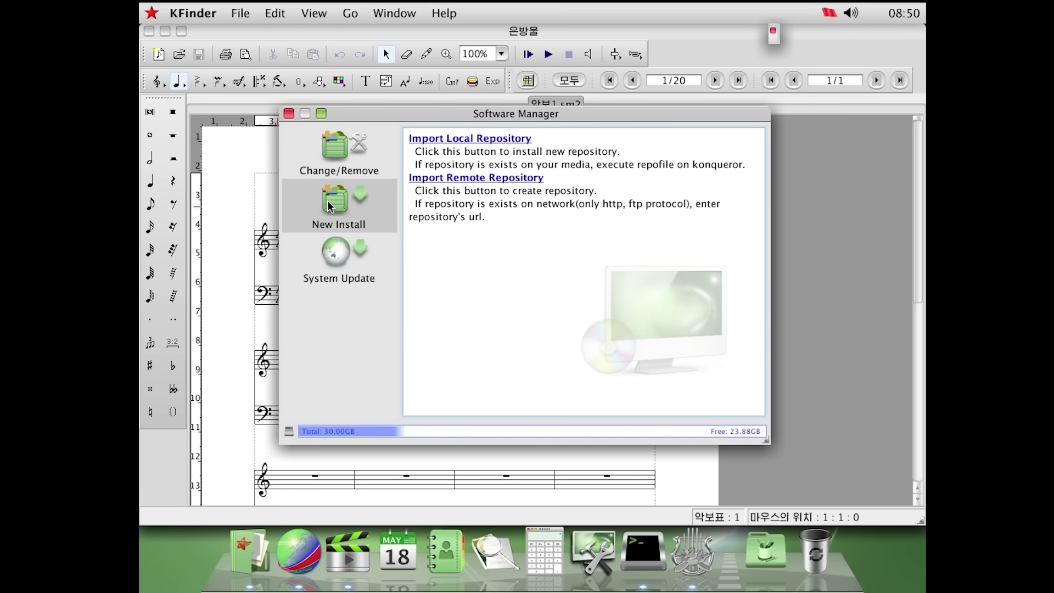
left_click(336, 281)
left_click(343, 225)
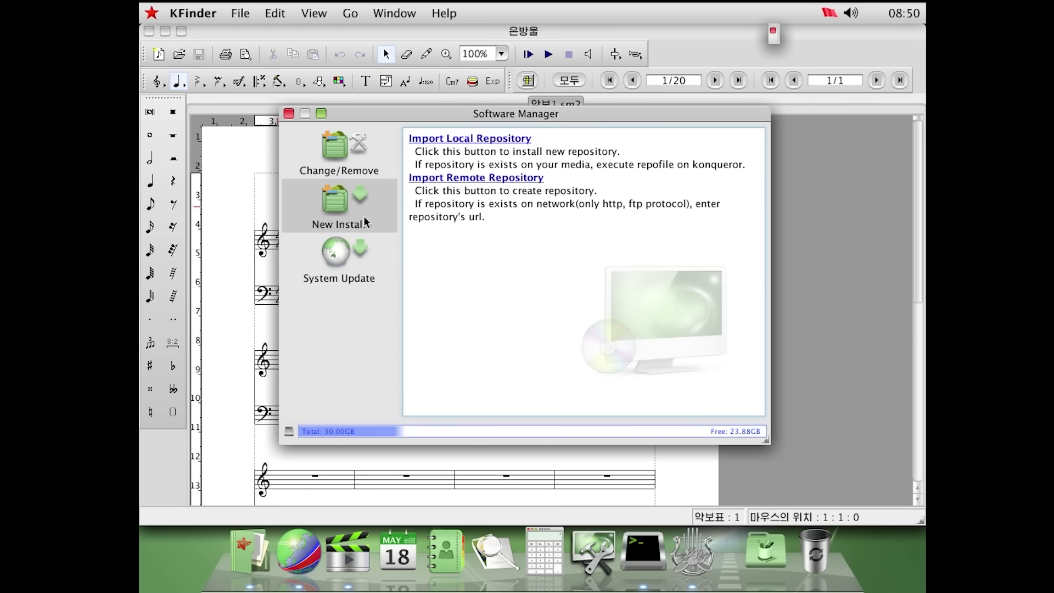
left_click(460, 178)
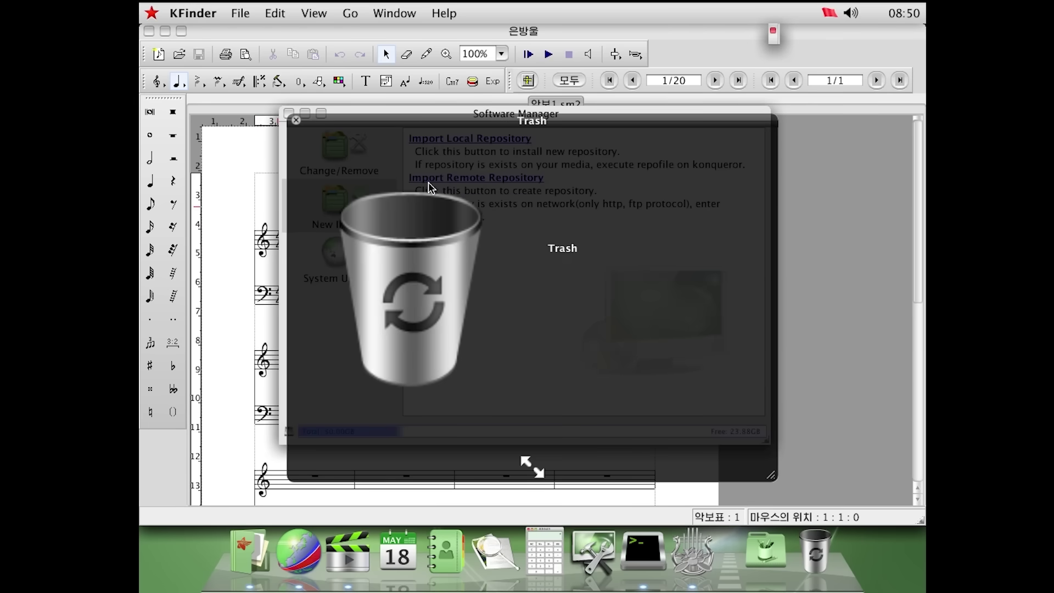
left_click(290, 123)
left_click(756, 532)
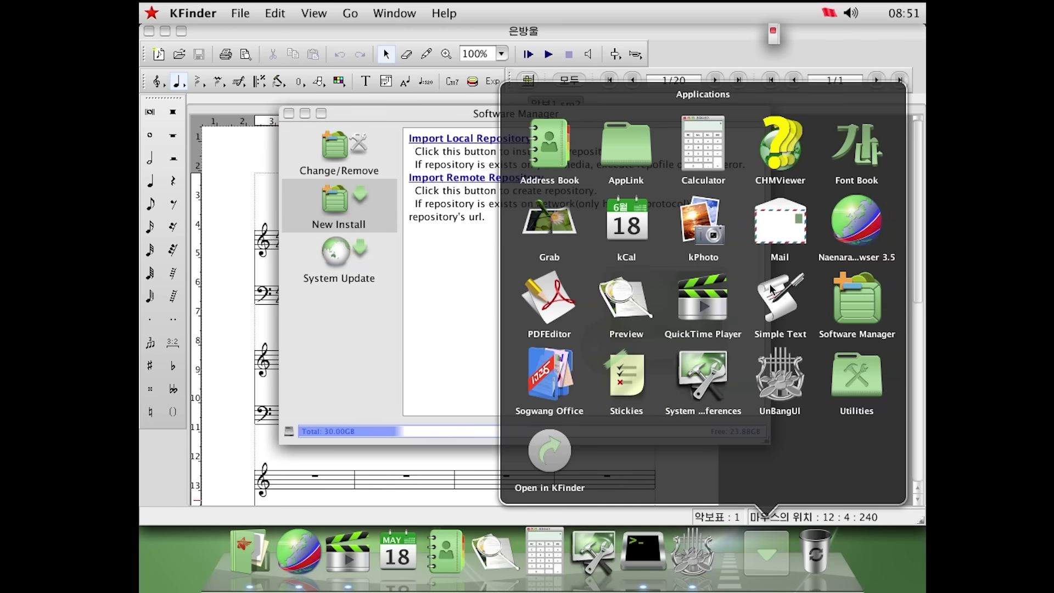
Launch Mail, move its window down, view its Searches folder, then launch Grab
left_click(795, 237)
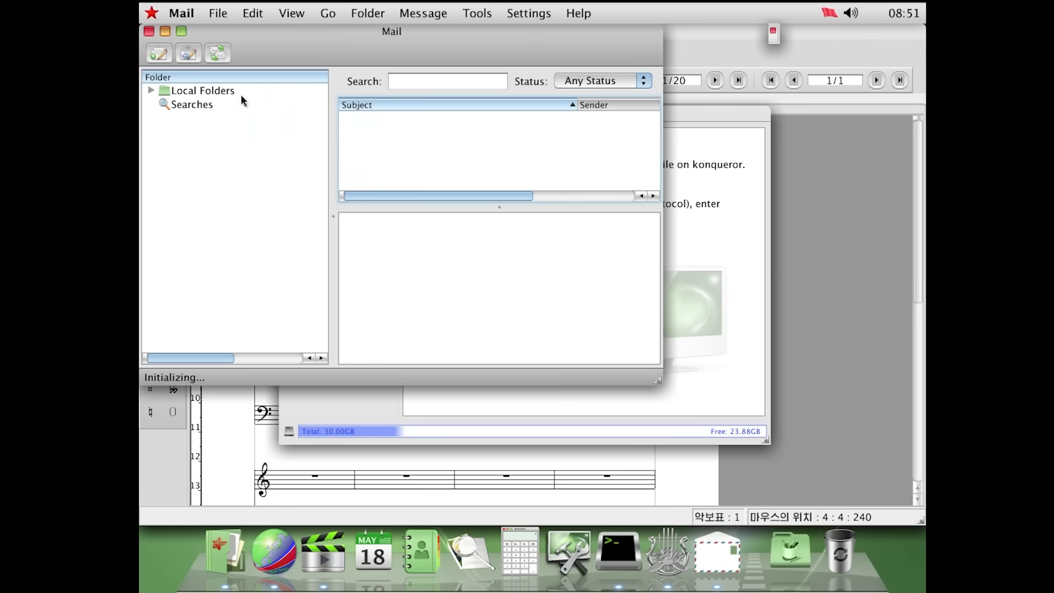
left_click_drag(316, 44, 424, 171)
left_click(343, 222)
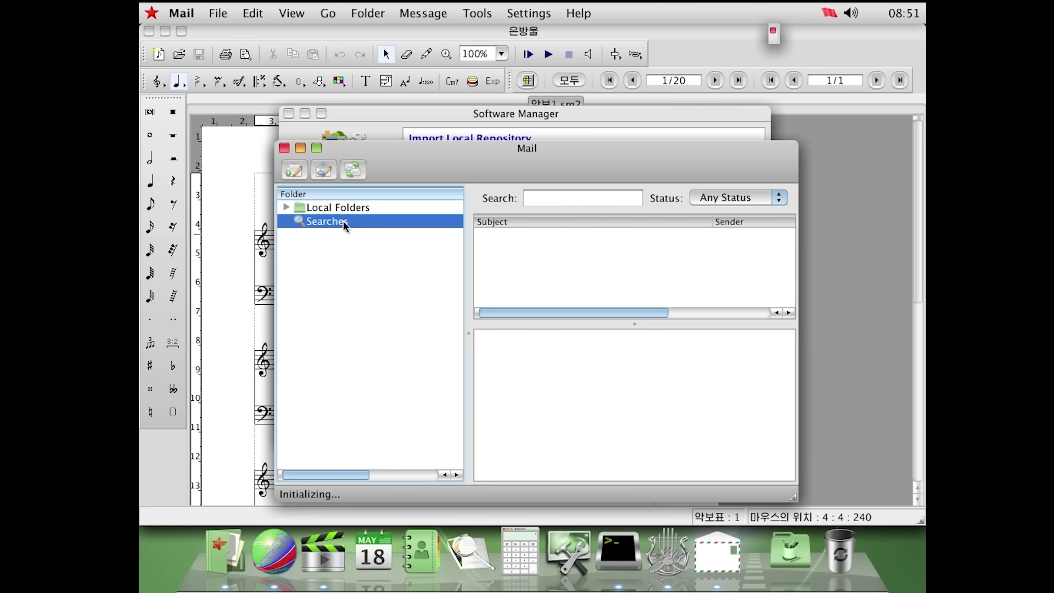
left_click(791, 552)
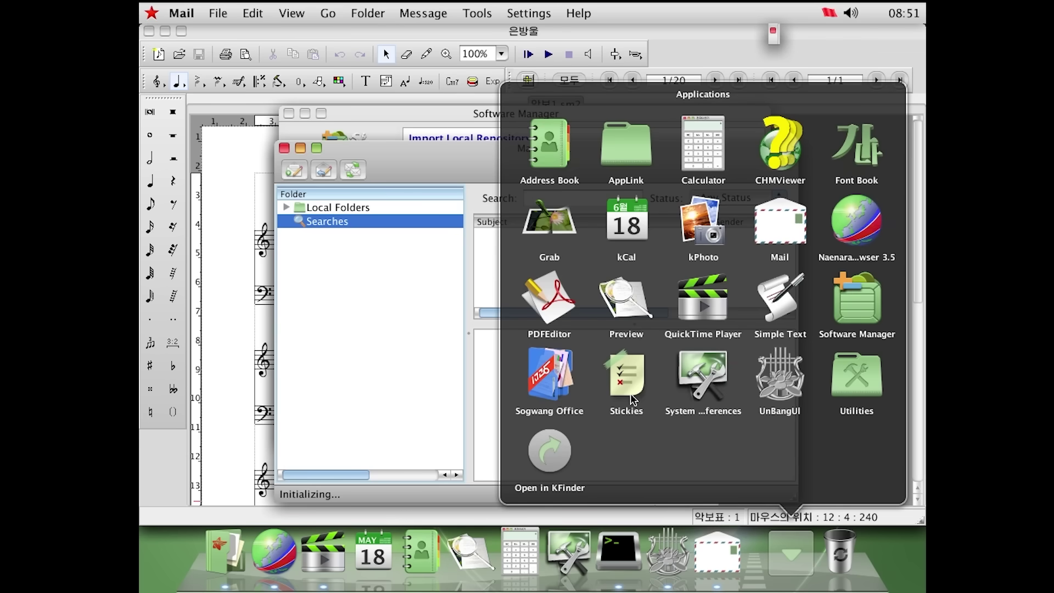
left_click(566, 245)
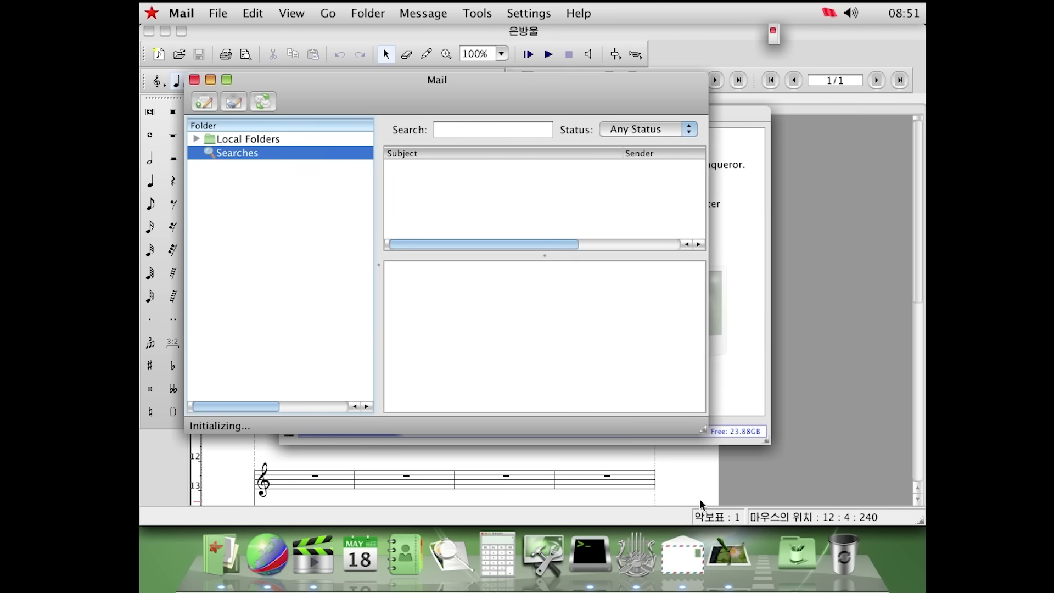
Launch CHMViewer from the Applications stack, shift its window right, and reopen the Applications stack
left_click(809, 558)
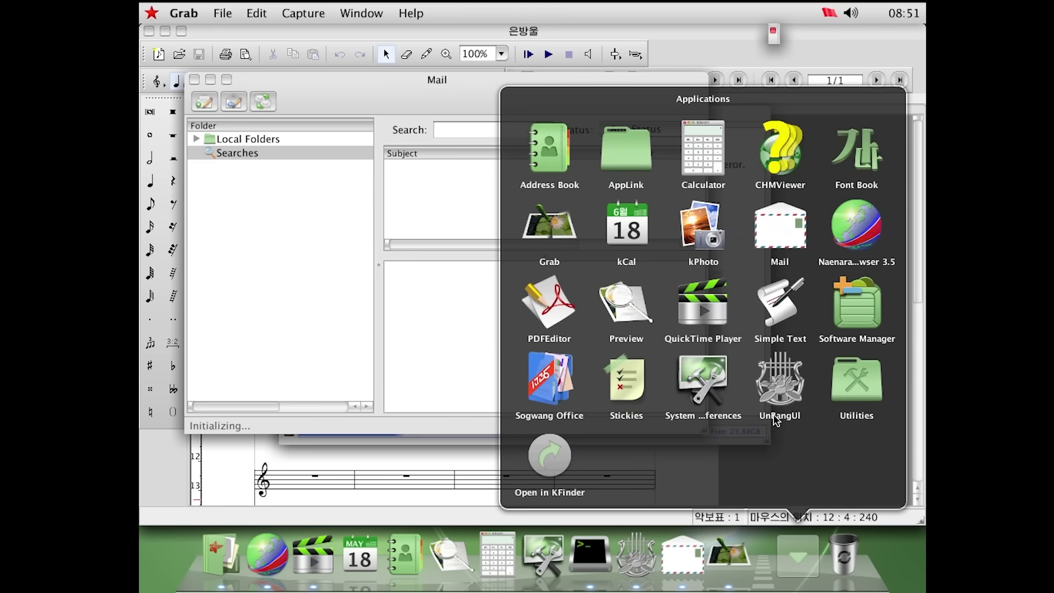
left_click(780, 151)
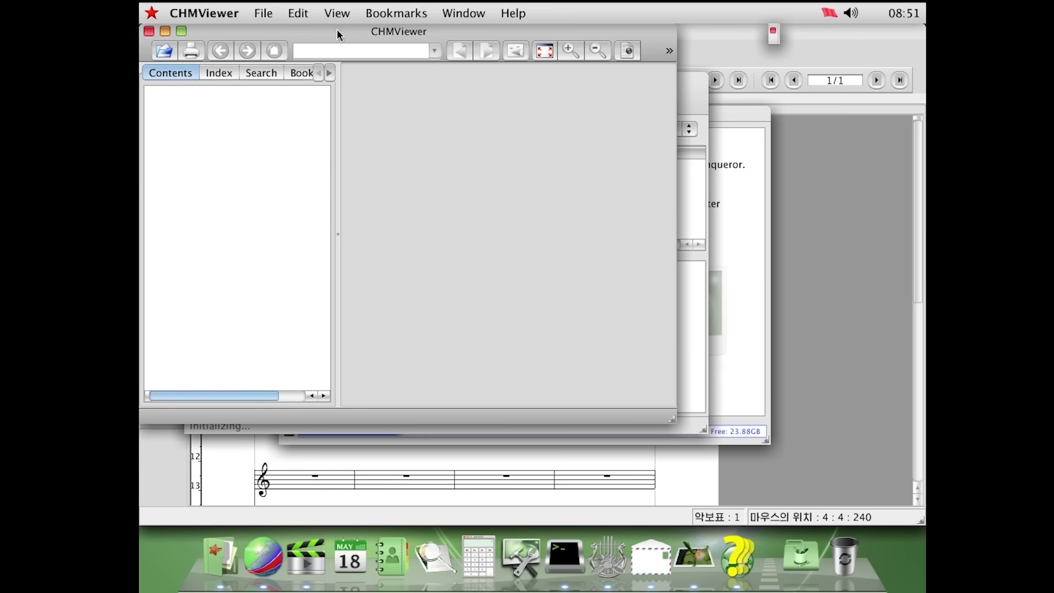
left_click_drag(337, 75, 406, 72)
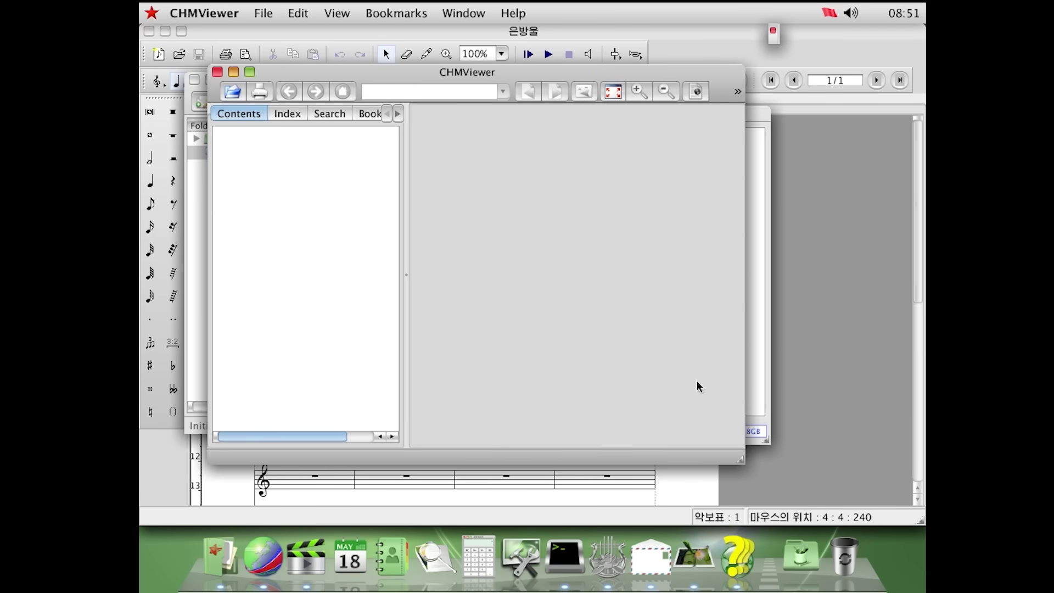
left_click(800, 556)
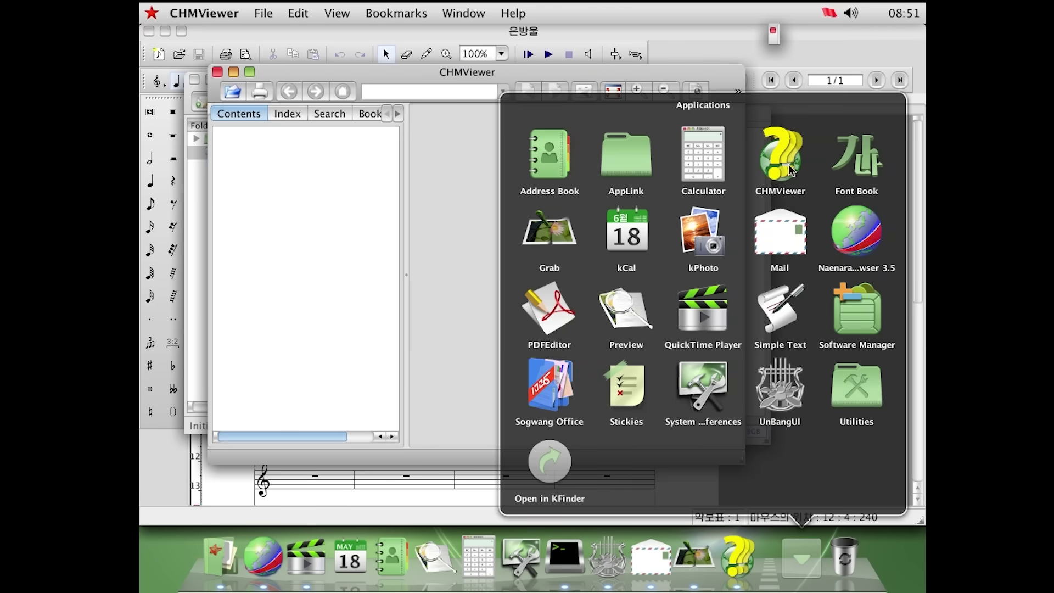
Open the drives in KFinder and accept the disc's Autorun prompt
left_click(614, 167)
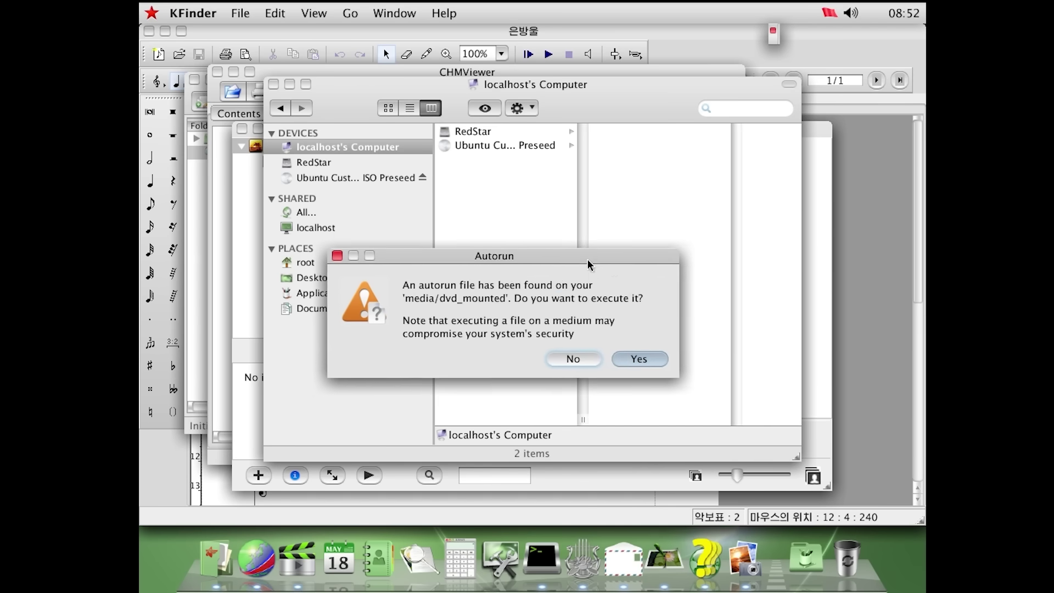
left_click_drag(596, 266, 602, 228)
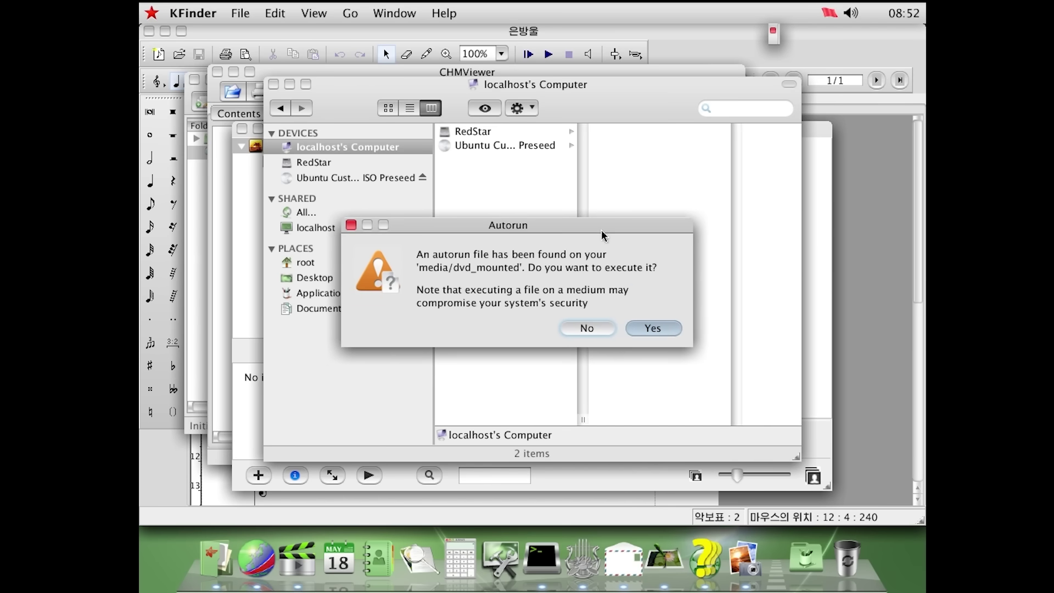
left_click(651, 328)
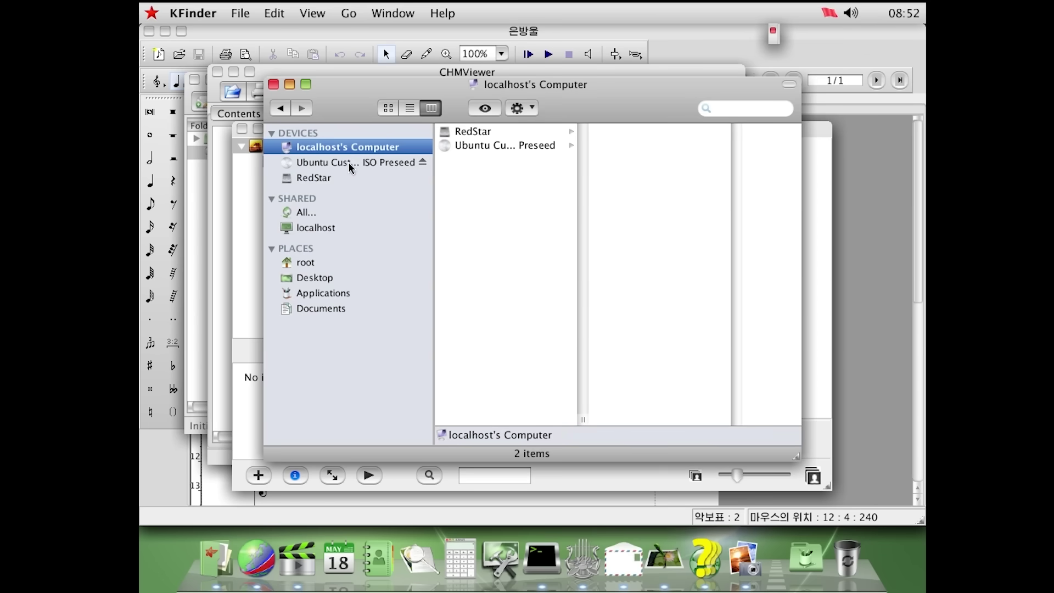
On the Ubuntu Custom ISO Preseed disc, select install.exe and choose Open from its context menu
left_click(349, 163)
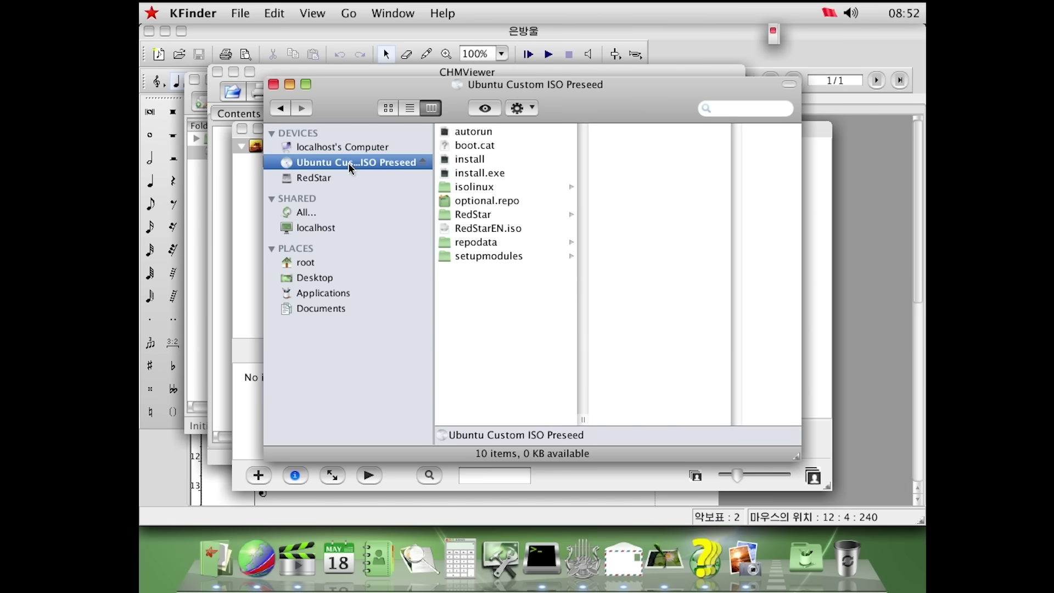
left_click(490, 173)
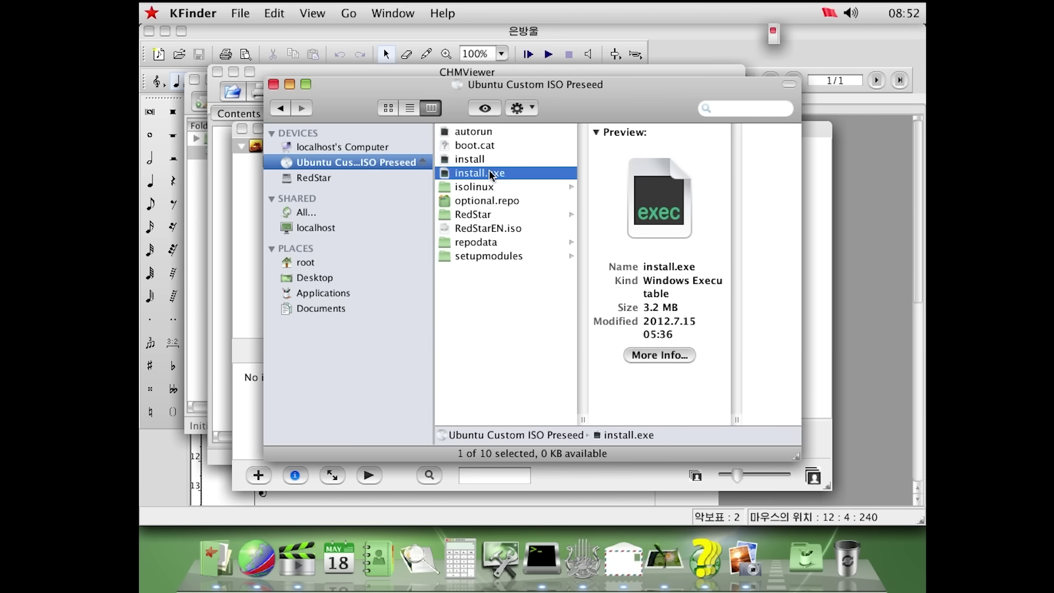
right_click(490, 173)
mouse_move(543, 197)
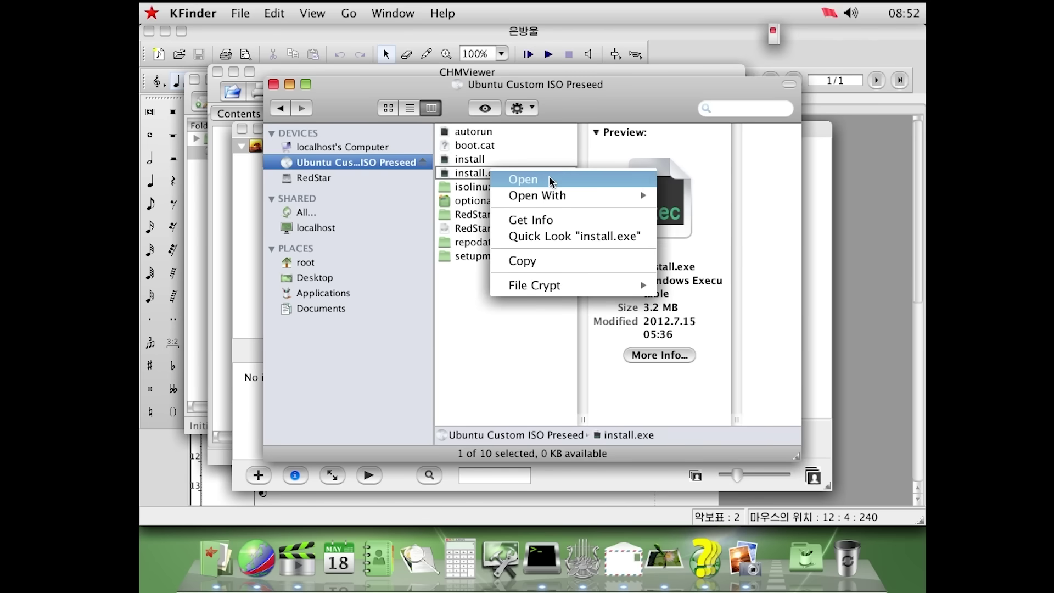
left_click(548, 179)
scroll(664, 213, "down", 10)
Cancel the application chooser and run 'wine' on install.exe's dragged-in path in Terminal
left_click(696, 420)
left_click(541, 558)
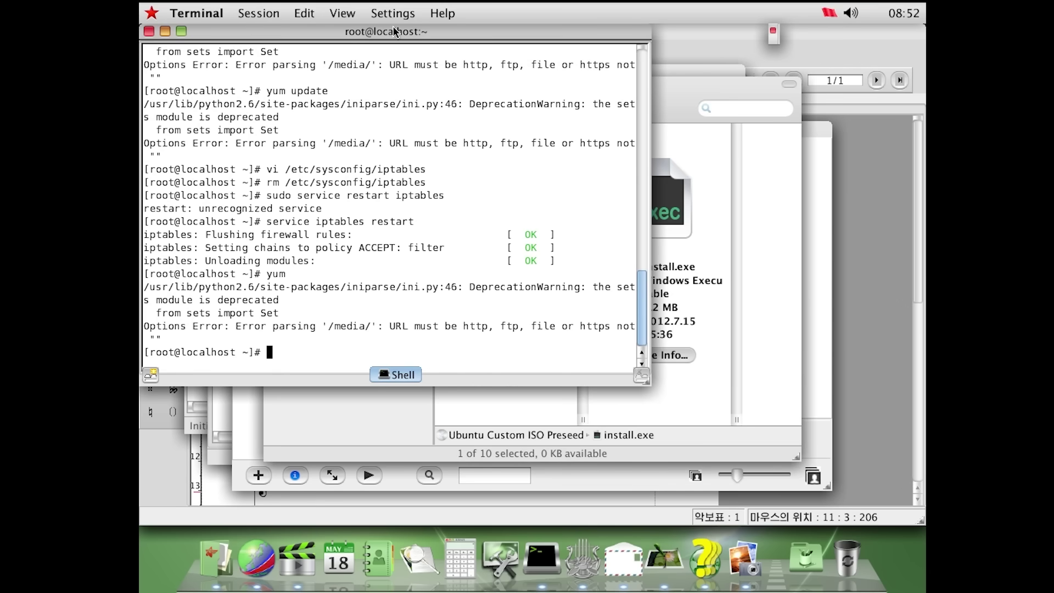
left_click_drag(393, 25, 921, 180)
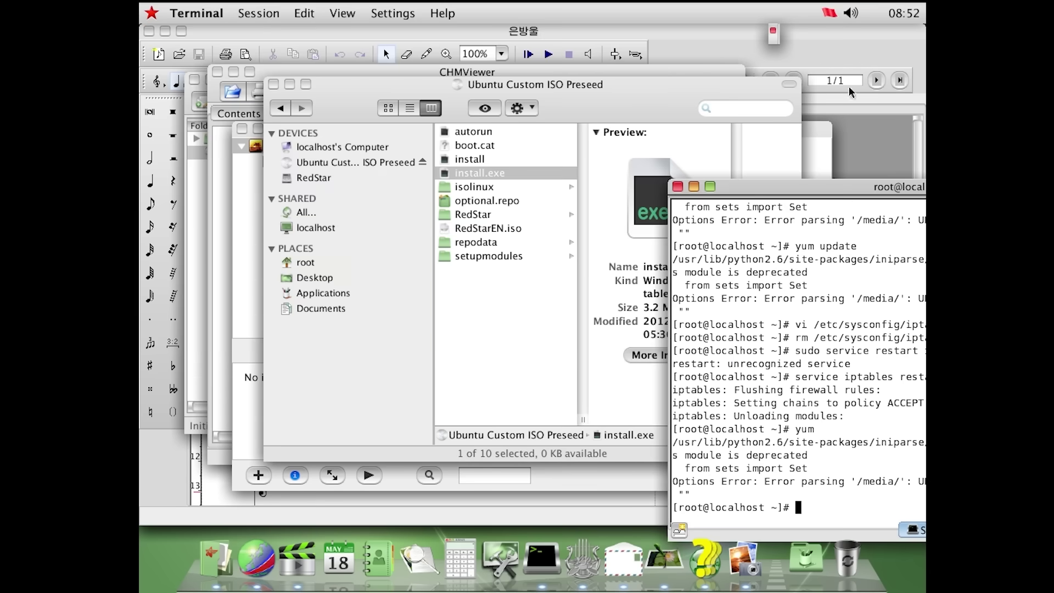
left_click(714, 151)
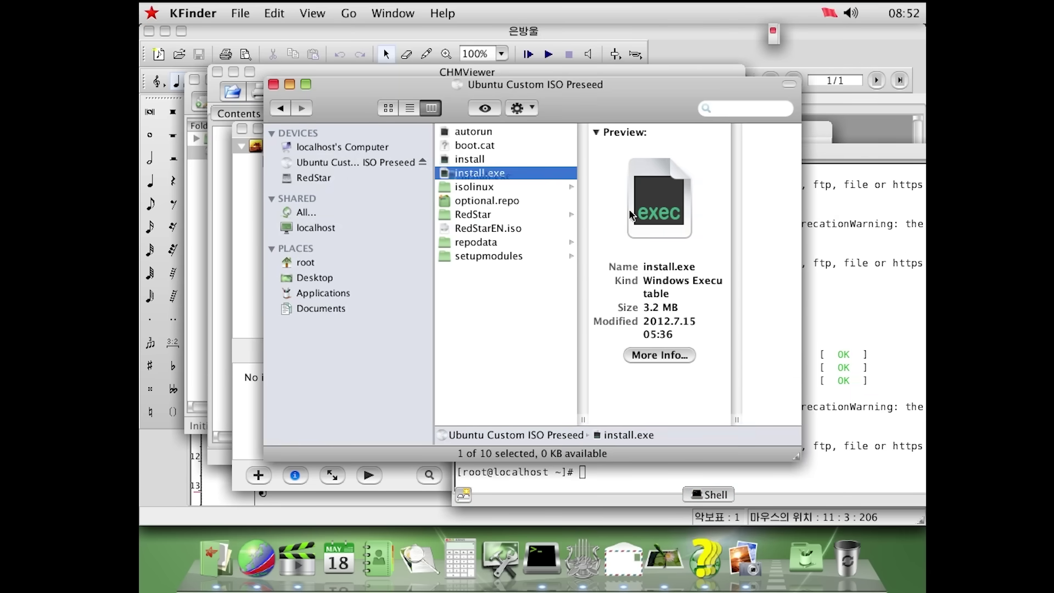
left_click_drag(665, 233, 795, 415)
type("wine '/media/Ubuntu Custom ISO Preseed/install.exe")
key("Return")
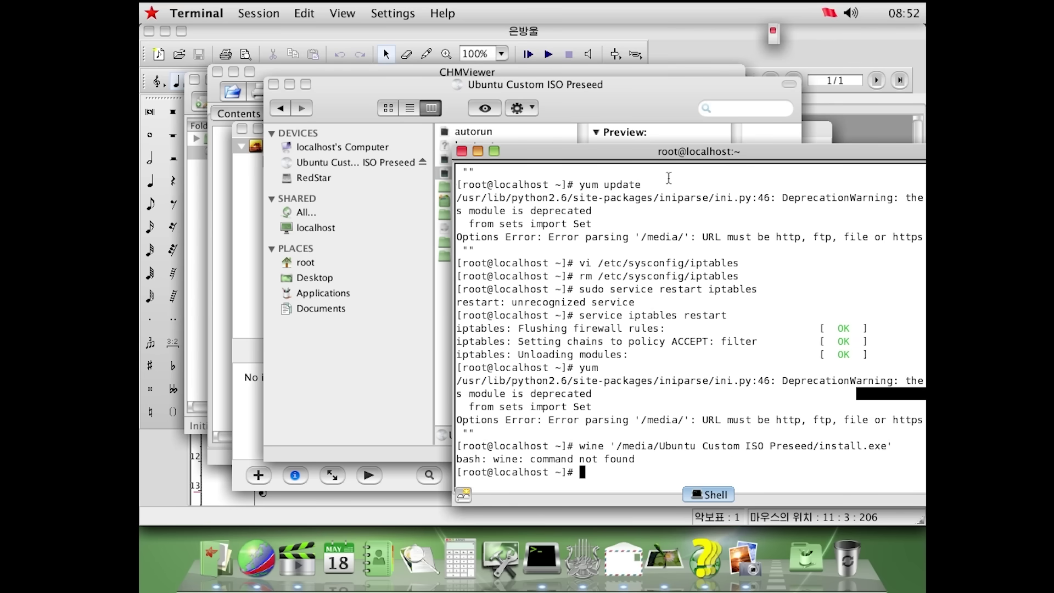
Close Terminal, enter the setupmodules folder, and open finish.py with Simple Text
left_click(462, 151)
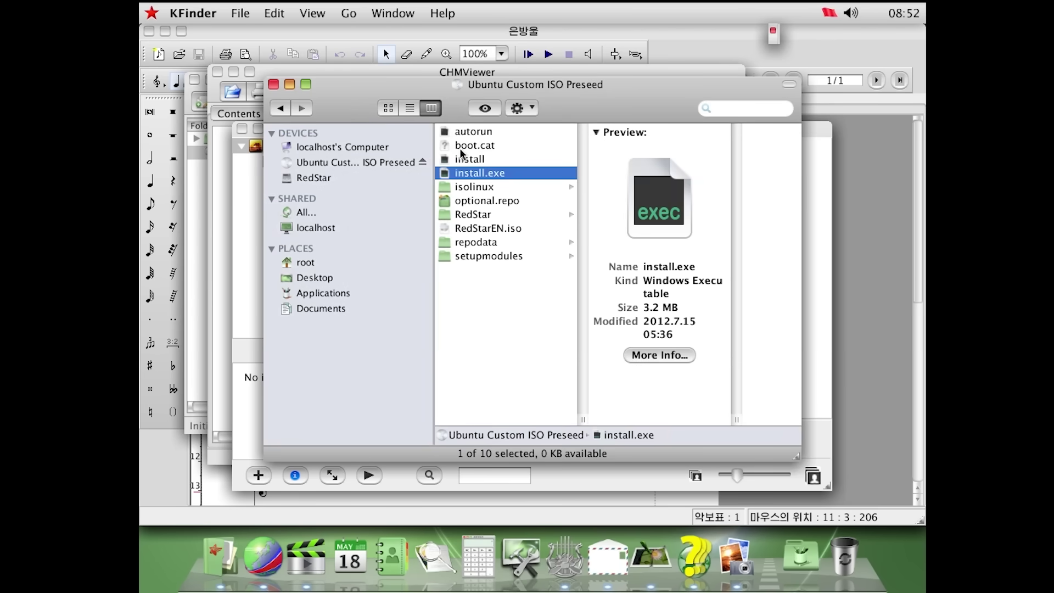
left_click(488, 260)
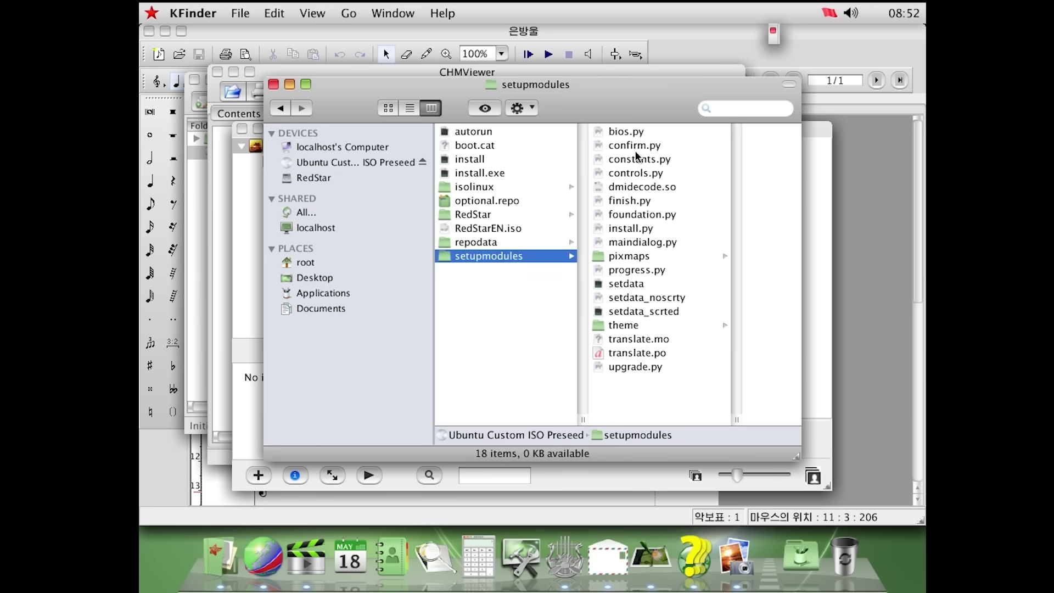
left_click(634, 202)
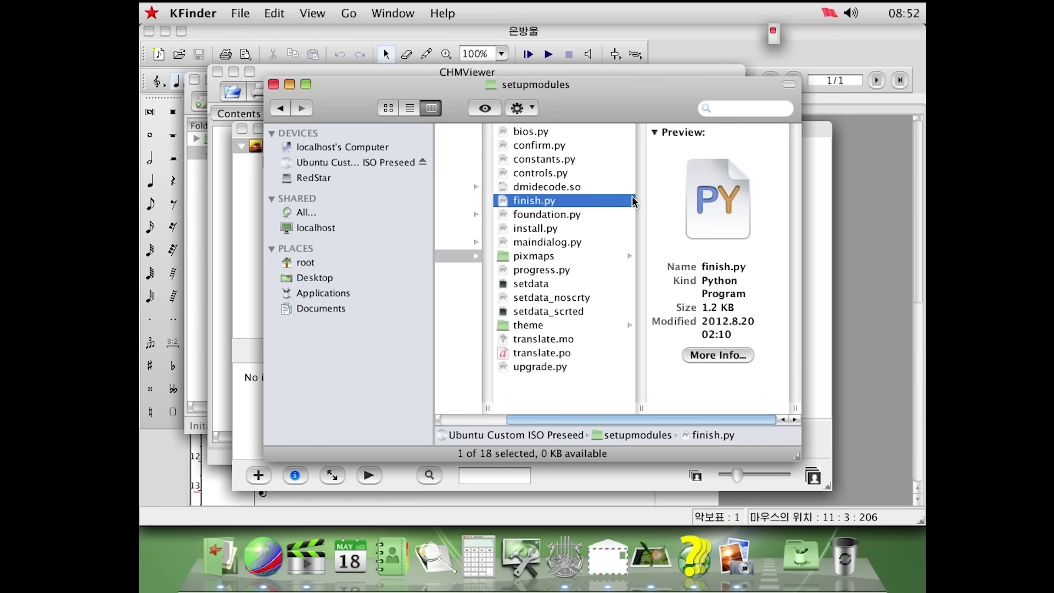
right_click(567, 198)
mouse_move(614, 228)
left_click(812, 227)
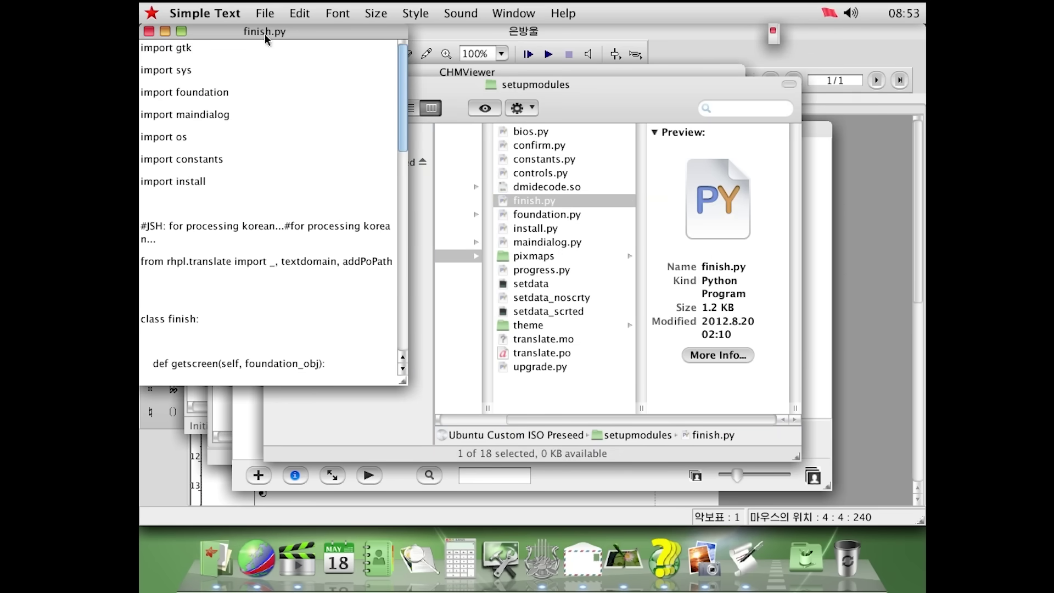
Scroll through the finish.py script text, then close its window
left_click_drag(264, 34, 402, 122)
scroll(404, 191, "down", 15)
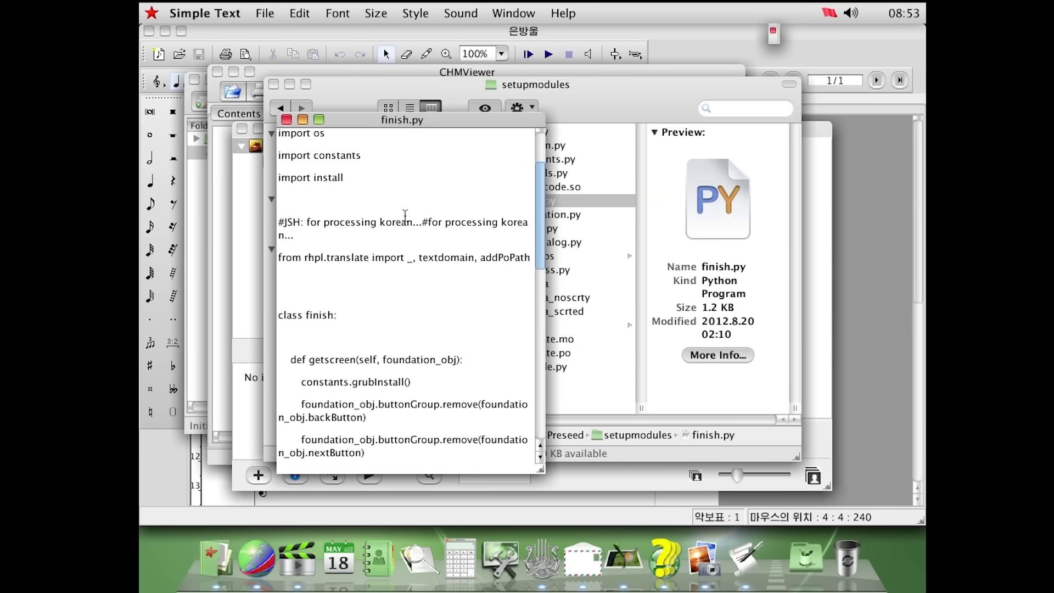
scroll(396, 219, "down", 1)
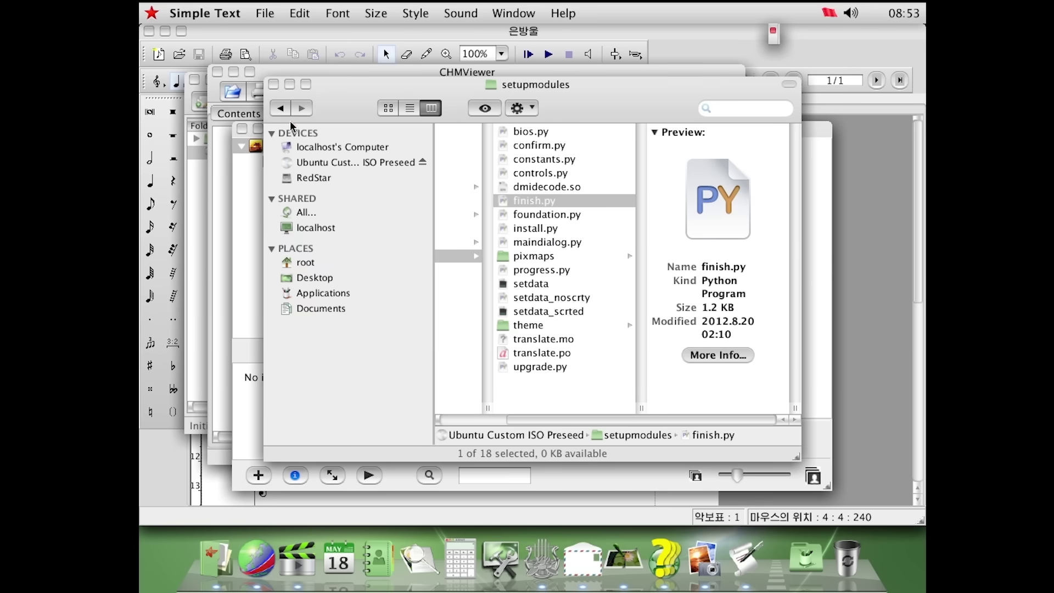
left_click(286, 120)
At the disc's top level, inspect repodata, RedStarEN.iso, isolinux and optional.repo
left_click(487, 310)
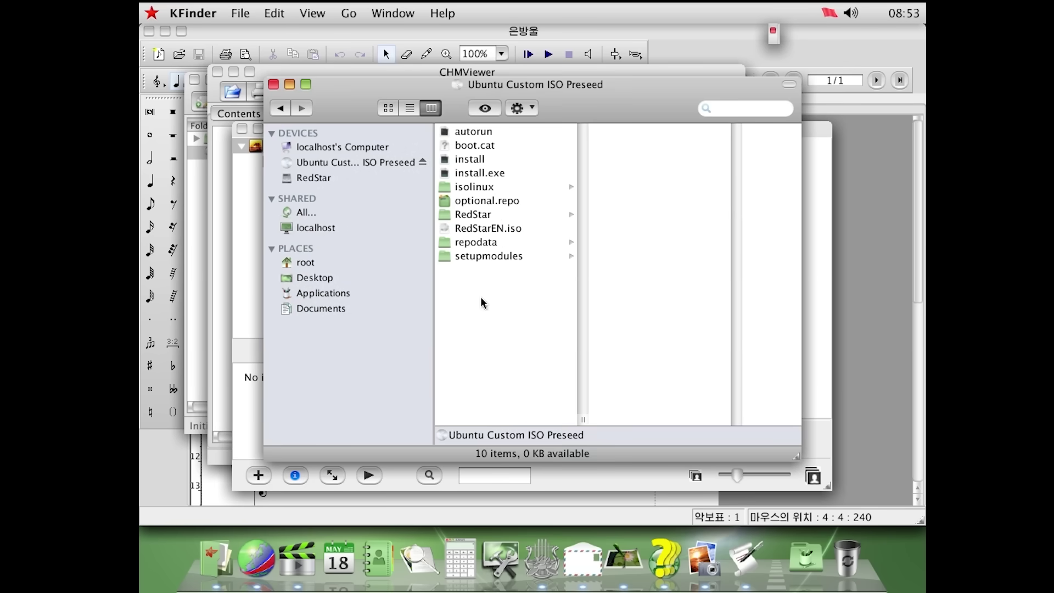
left_click(494, 243)
left_click(496, 229)
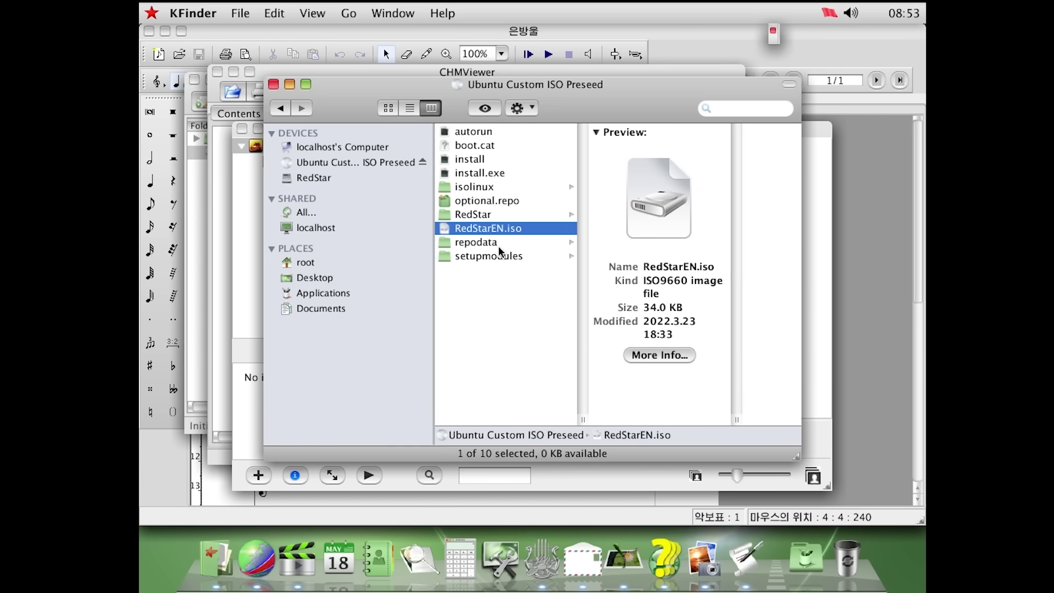
left_click(501, 191)
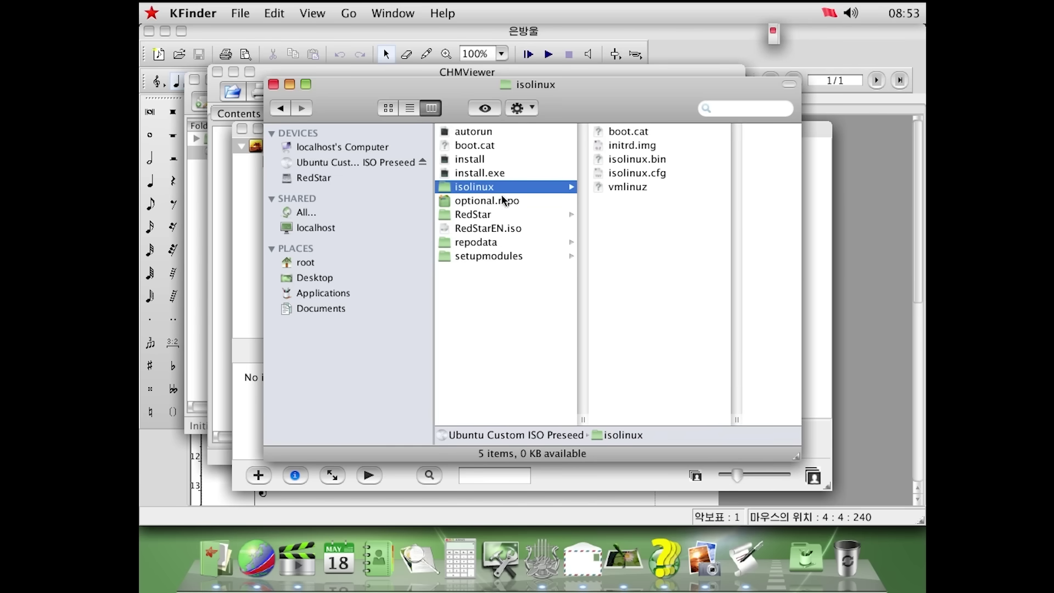
left_click(503, 201)
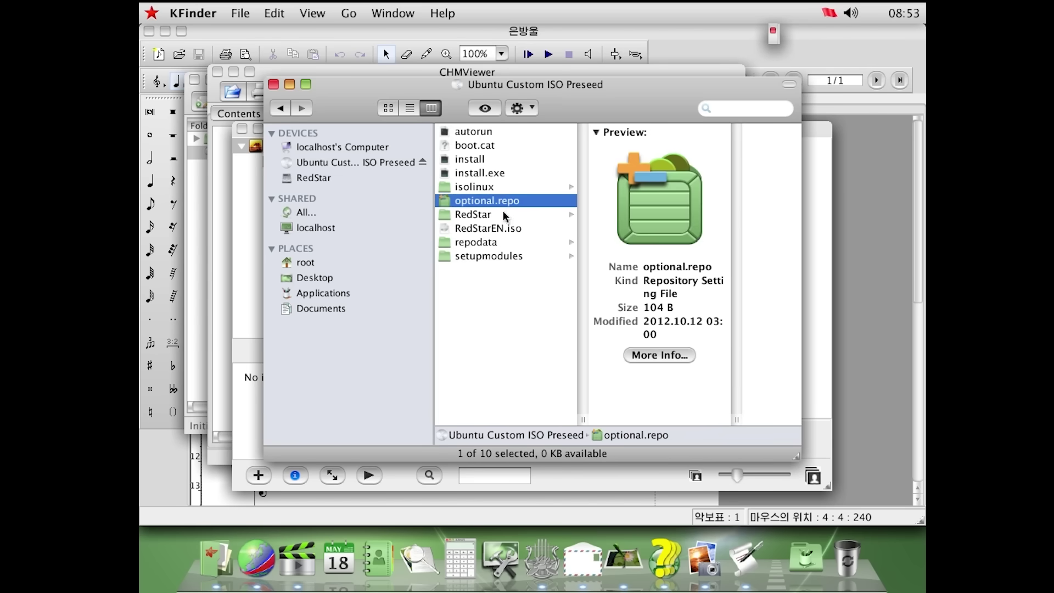
Open RedStar > base > RPMS, view the AddressBook package, and scroll through the RPM list
left_click(503, 214)
left_click(716, 140)
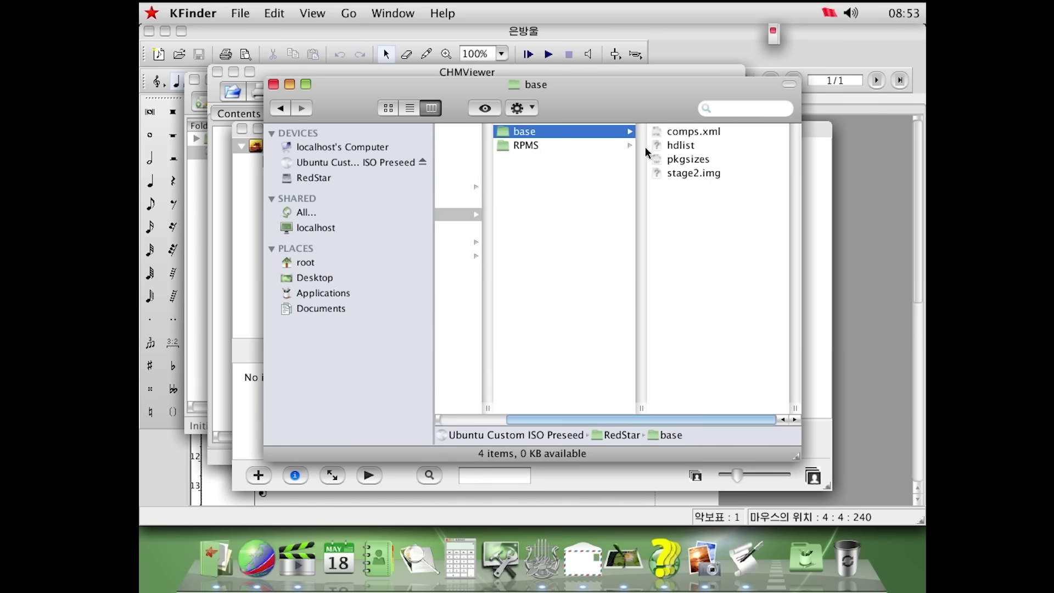
left_click(580, 147)
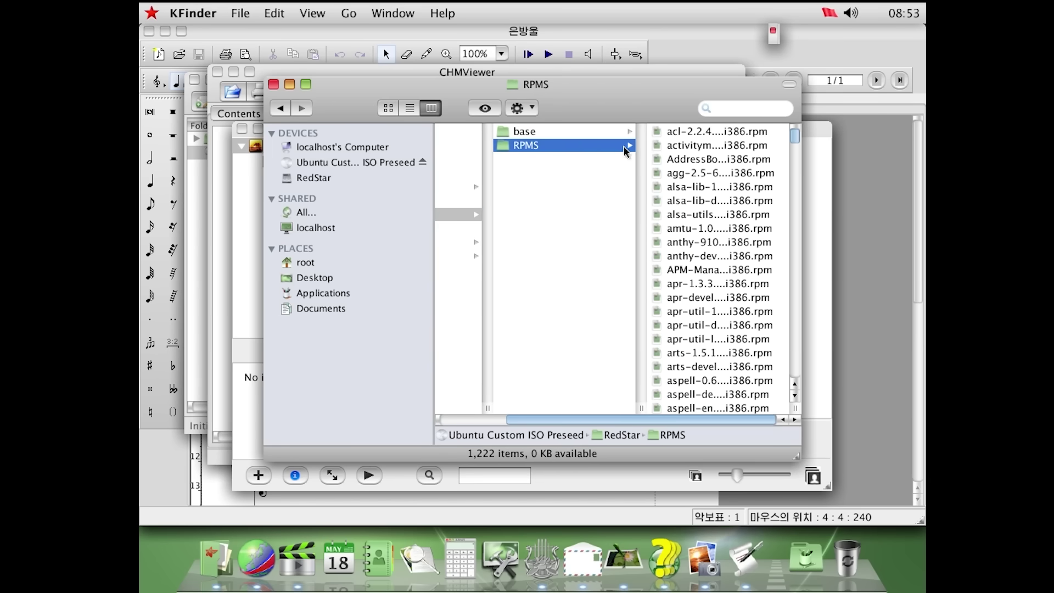
left_click(704, 162)
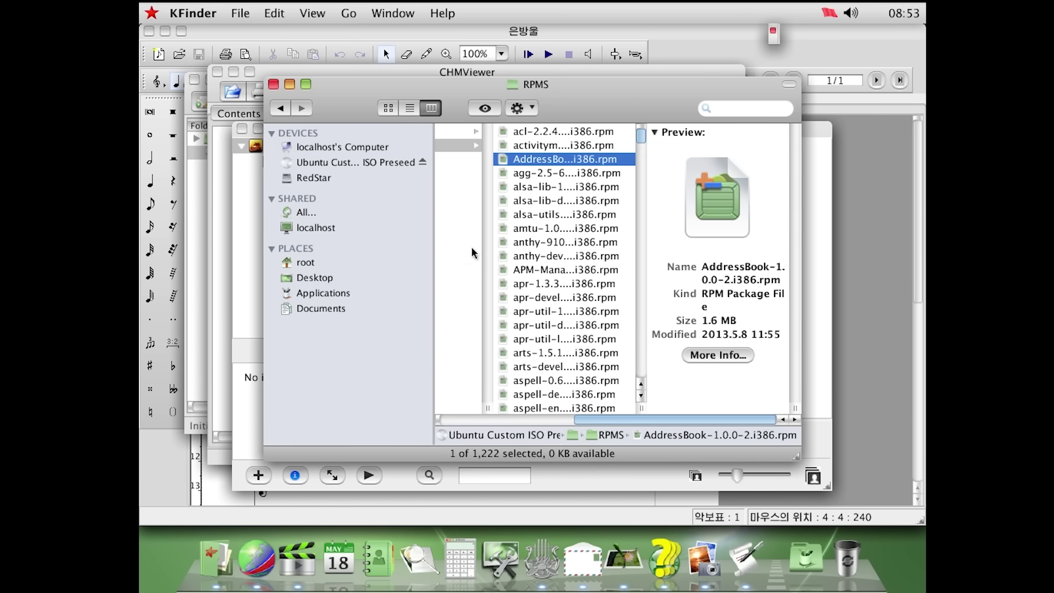
scroll(537, 248, "down", 10)
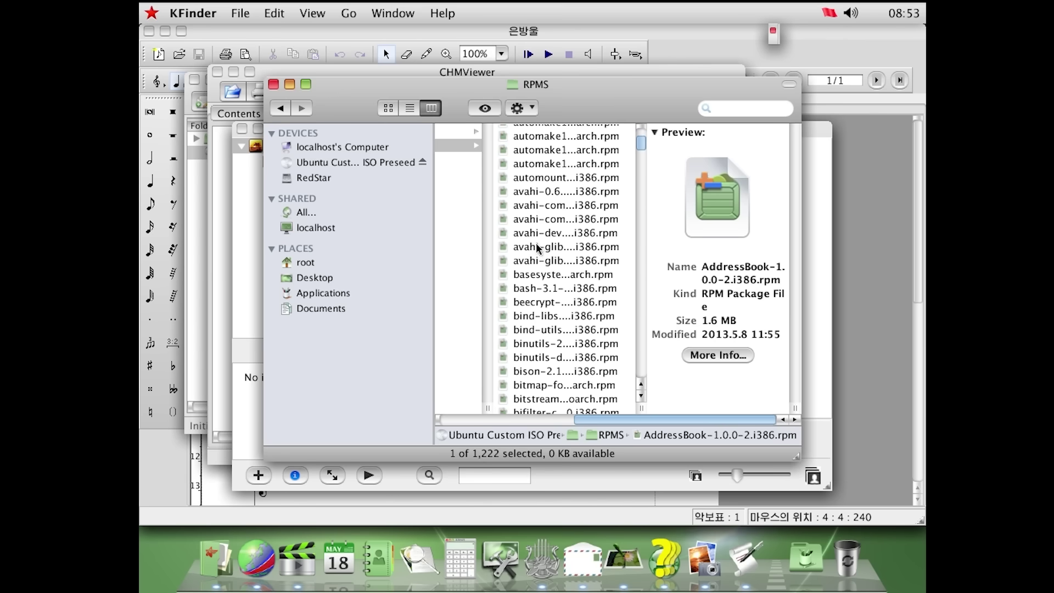
scroll(537, 248, "down", 12)
scroll(537, 247, "down", 15)
scroll(542, 248, "down", 15)
scroll(602, 237, "down", 20)
scroll(582, 238, "up", 20)
scroll(579, 240, "down", 18)
scroll(546, 248, "down", 20)
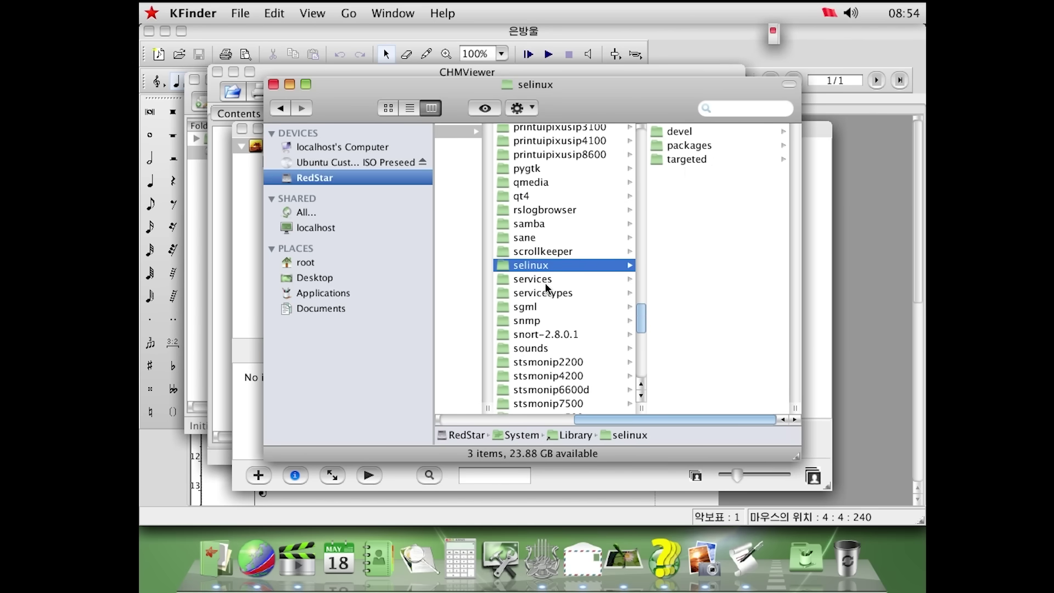
Browse the targeted, packages and devel folders, then services, snmp and system-config-display
left_click(685, 159)
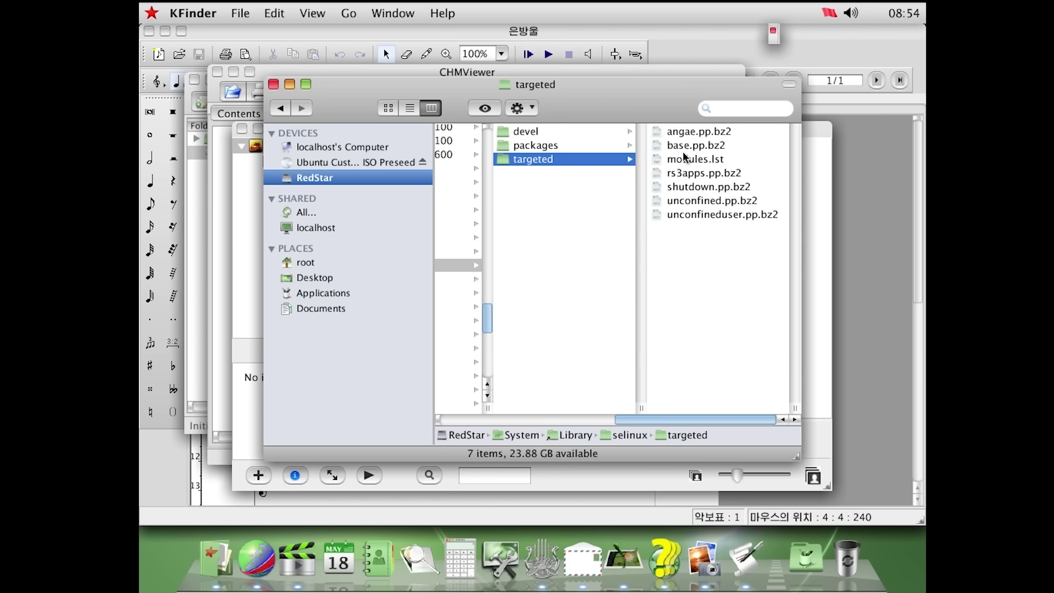
left_click(566, 145)
left_click(565, 132)
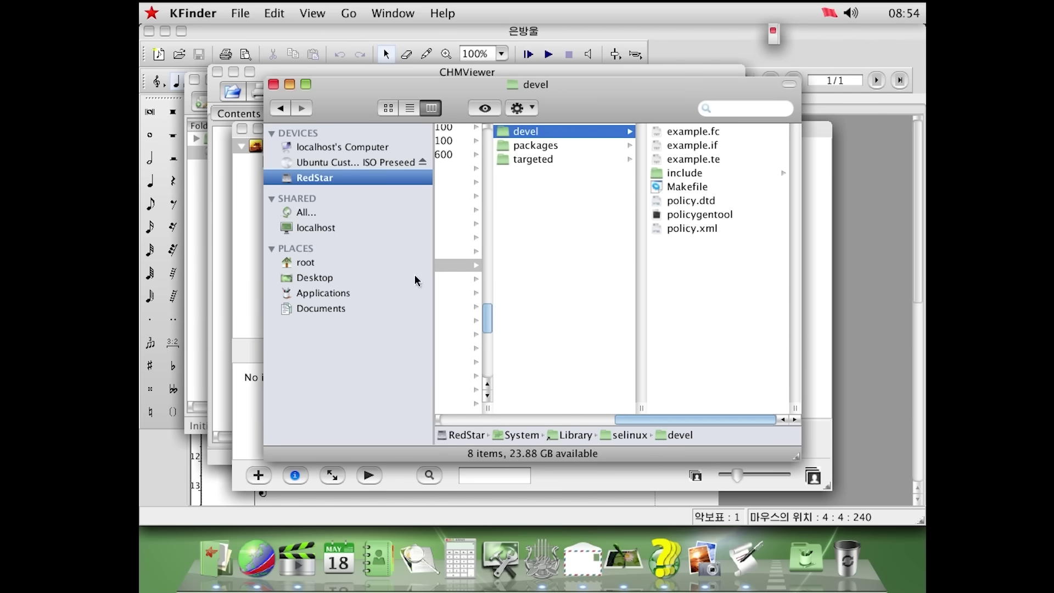
left_click(458, 277)
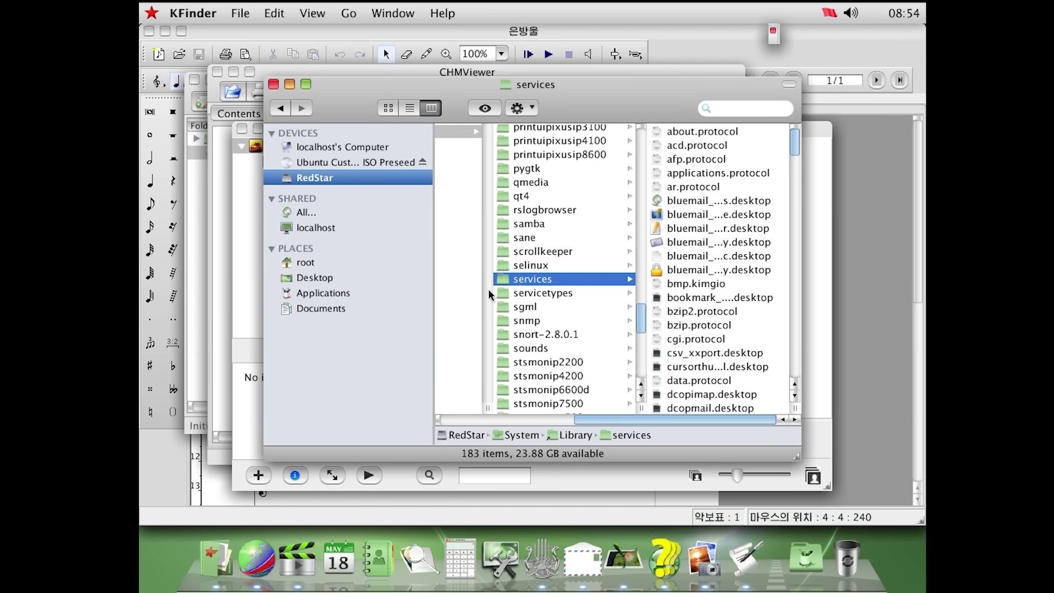
left_click(540, 320)
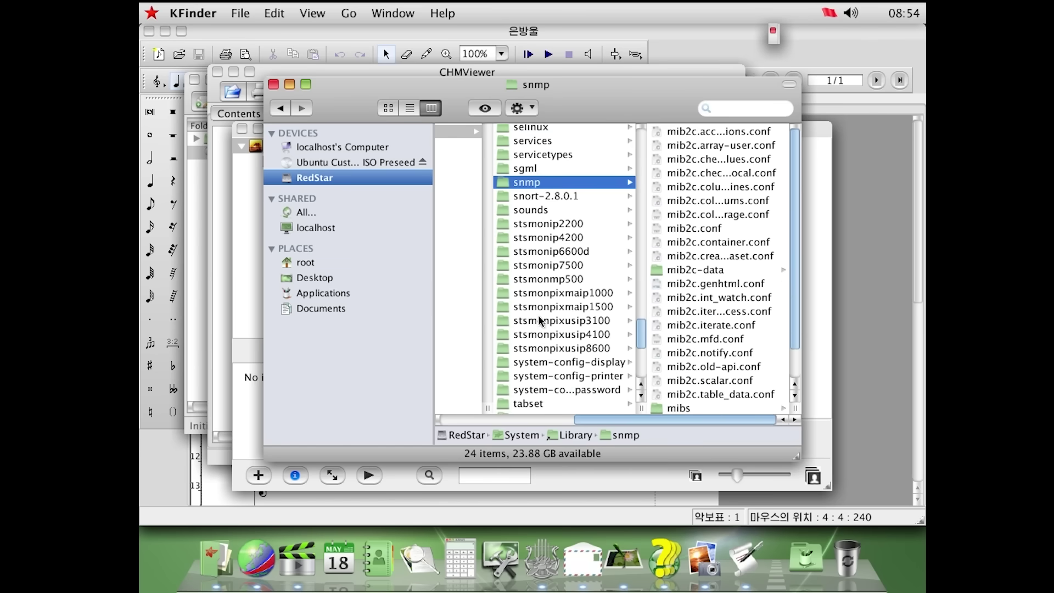
left_click(571, 364)
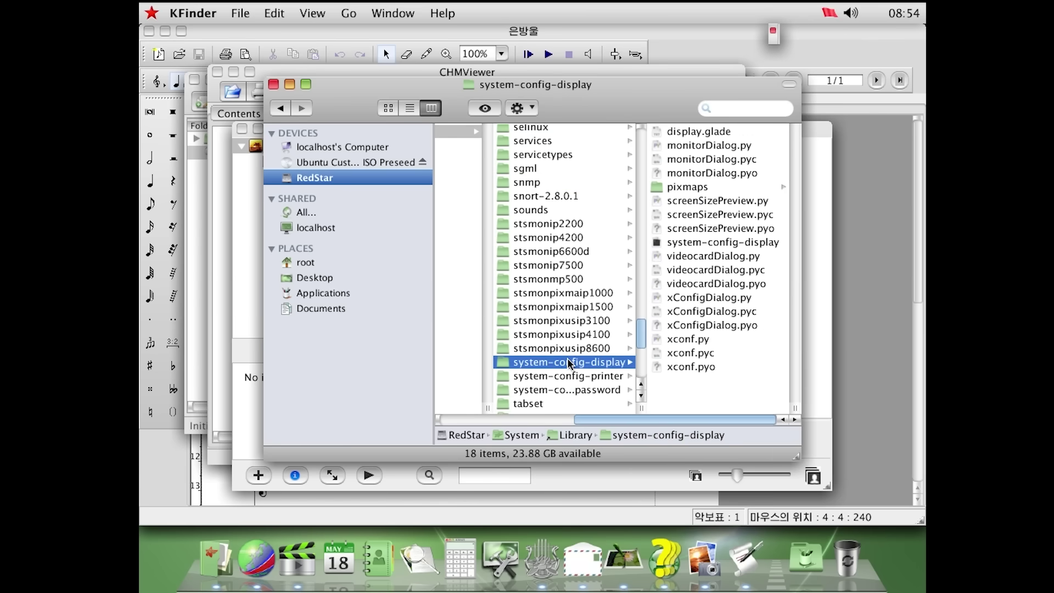
Step through tc and timidity to the themes folder and Quick Look its size and item count
left_click(552, 390)
left_click(549, 328)
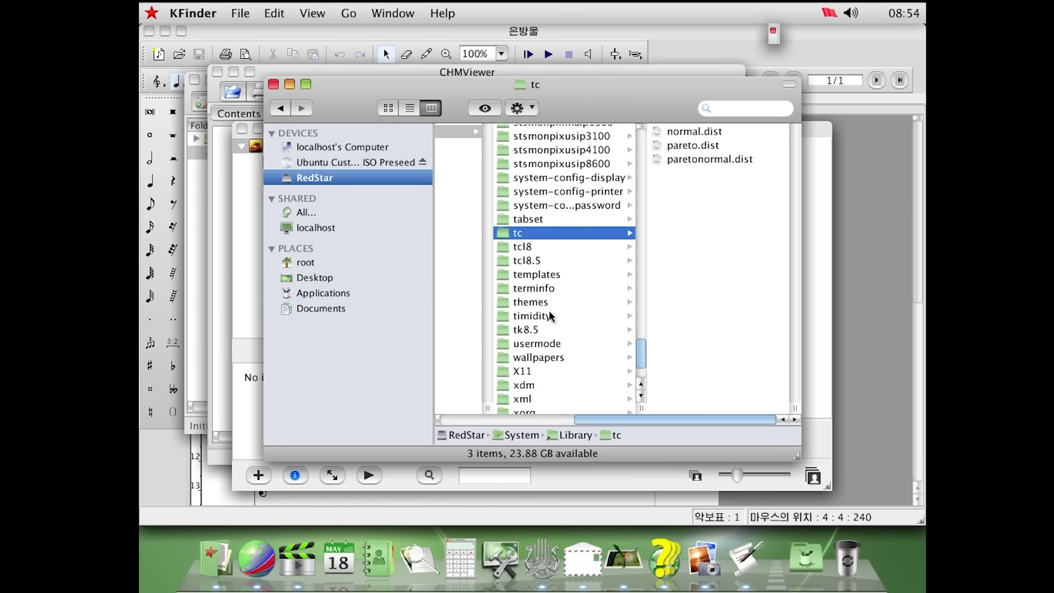
left_click(551, 315)
left_click(554, 303)
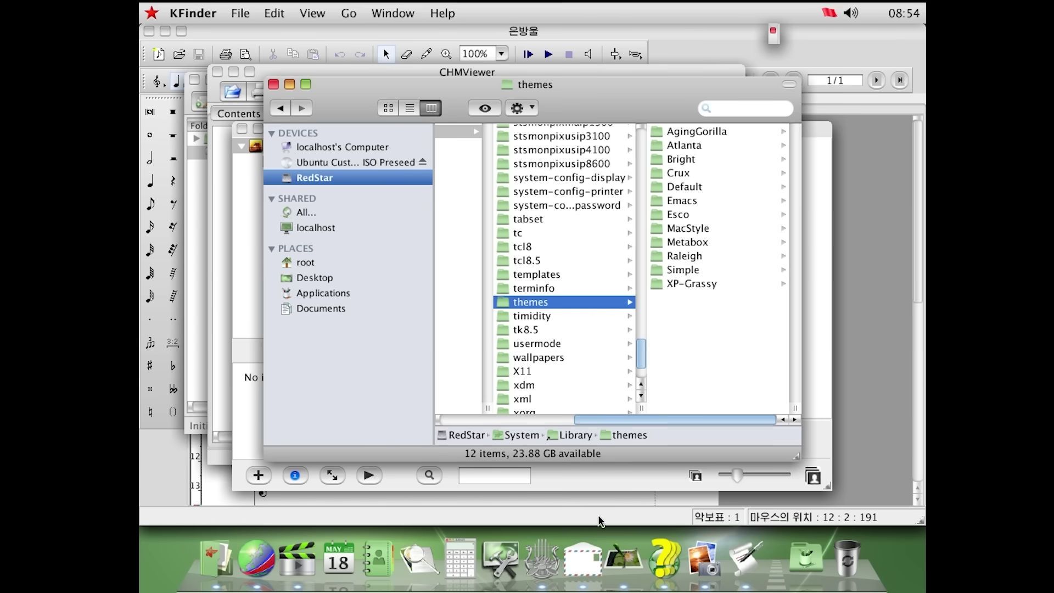
key("space")
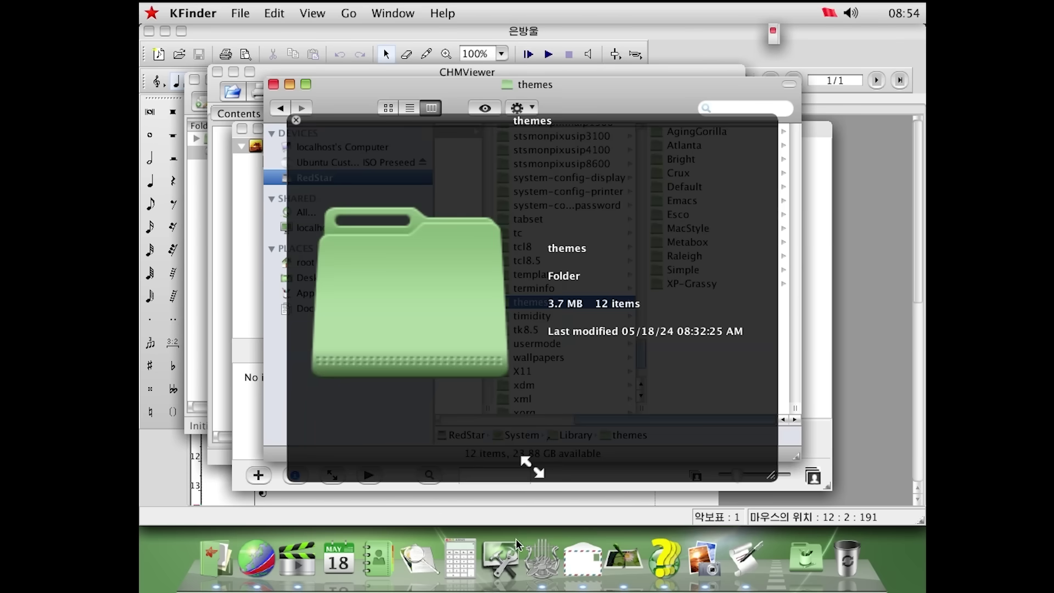
In the General pane, change Highlight Color to Graphite, then go back to Show All and reposition the window
left_click(500, 557)
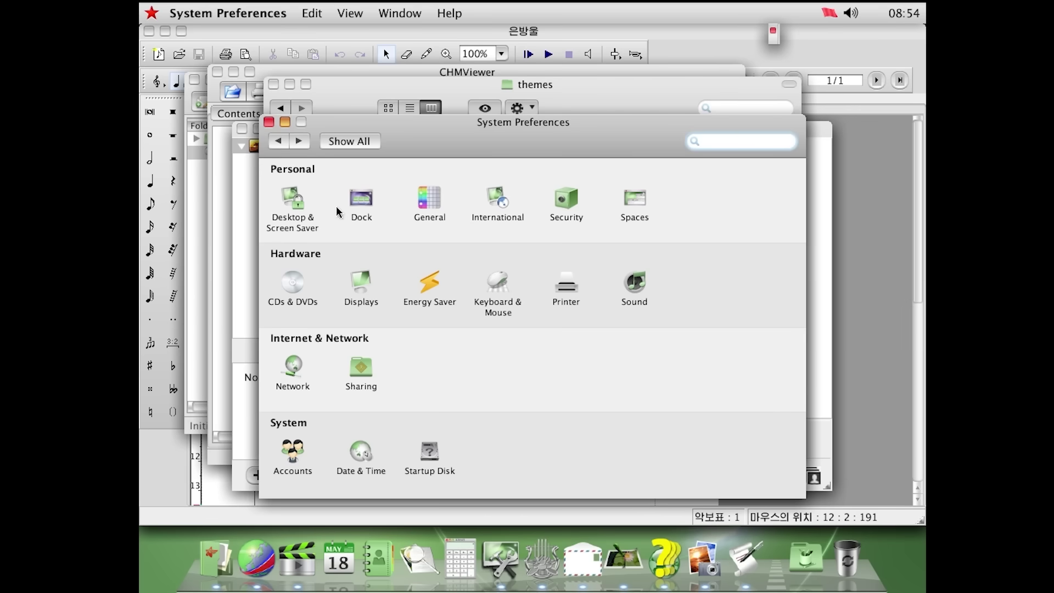
left_click(423, 200)
left_click(525, 183)
left_click(524, 186)
left_click(525, 185)
left_click(526, 197)
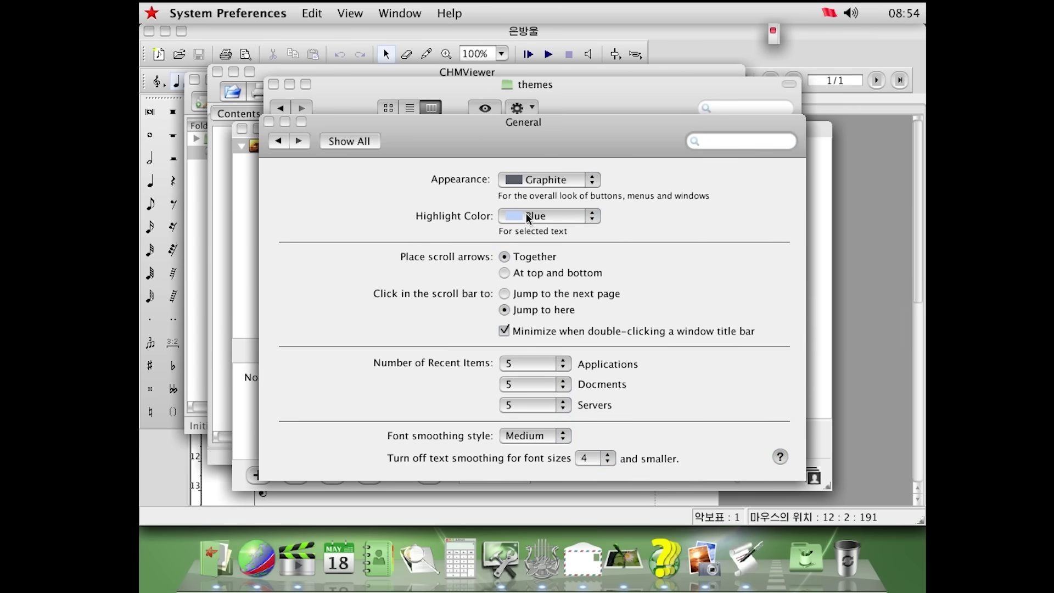
left_click(526, 214)
left_click(543, 182)
left_click(354, 145)
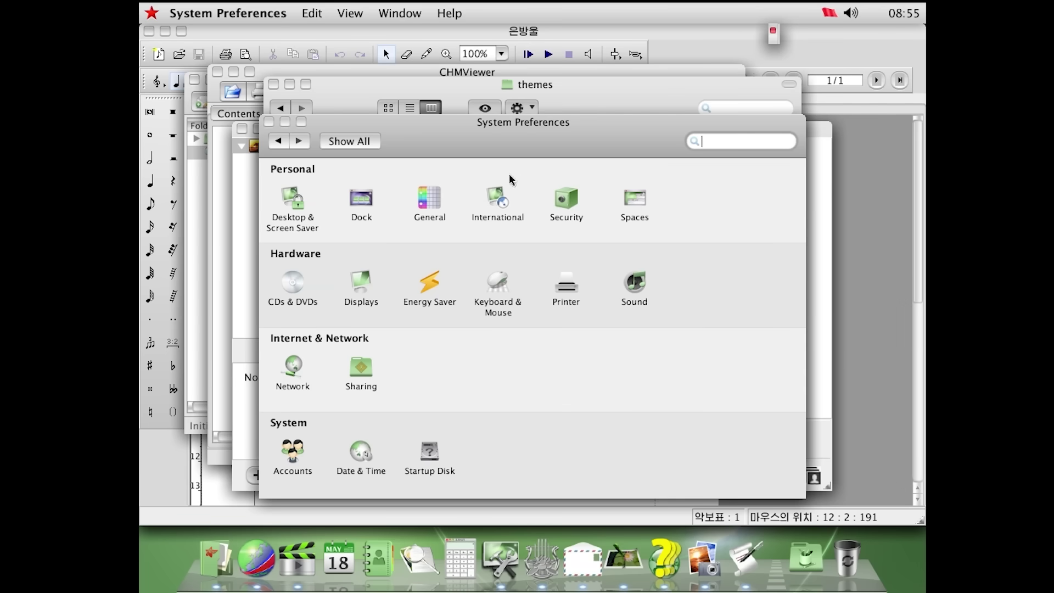
left_click_drag(555, 135, 529, 110)
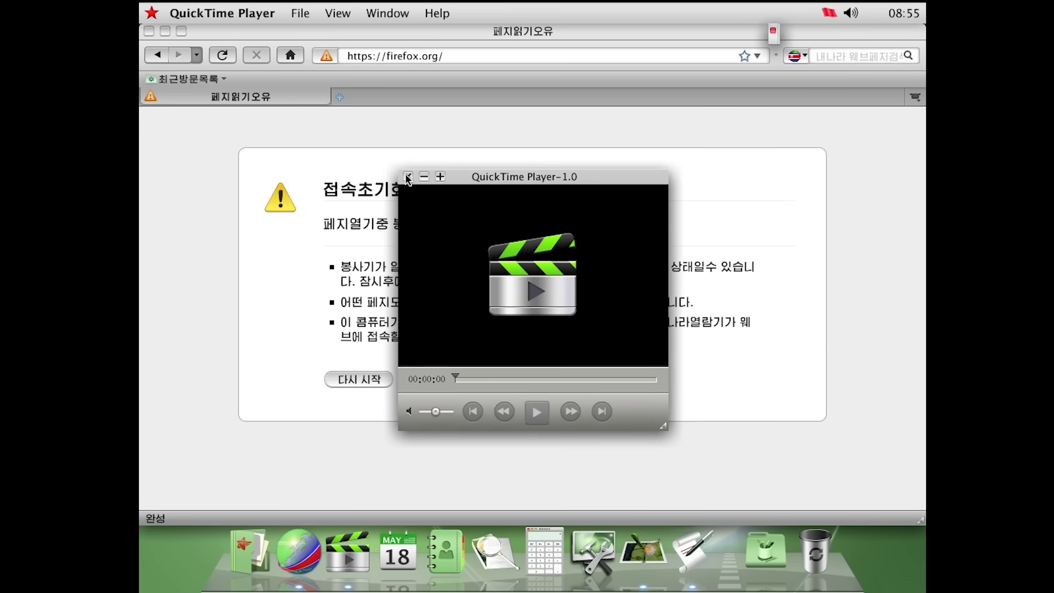
Close the QuickTime window, load google.com in place of the firefox.org error, and focus the search box
left_click(407, 173)
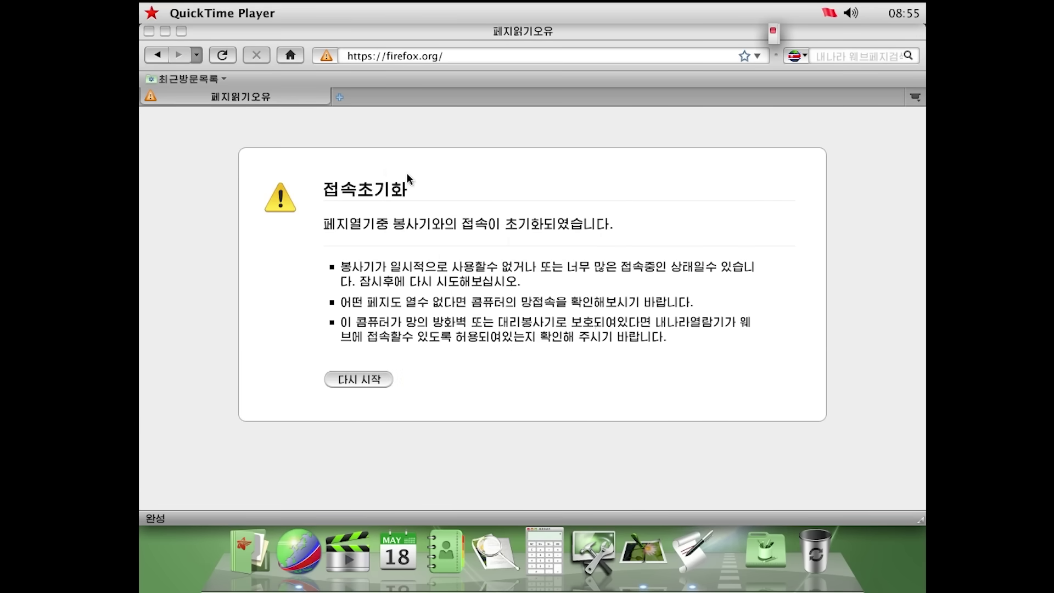
left_click_drag(323, 187, 511, 325)
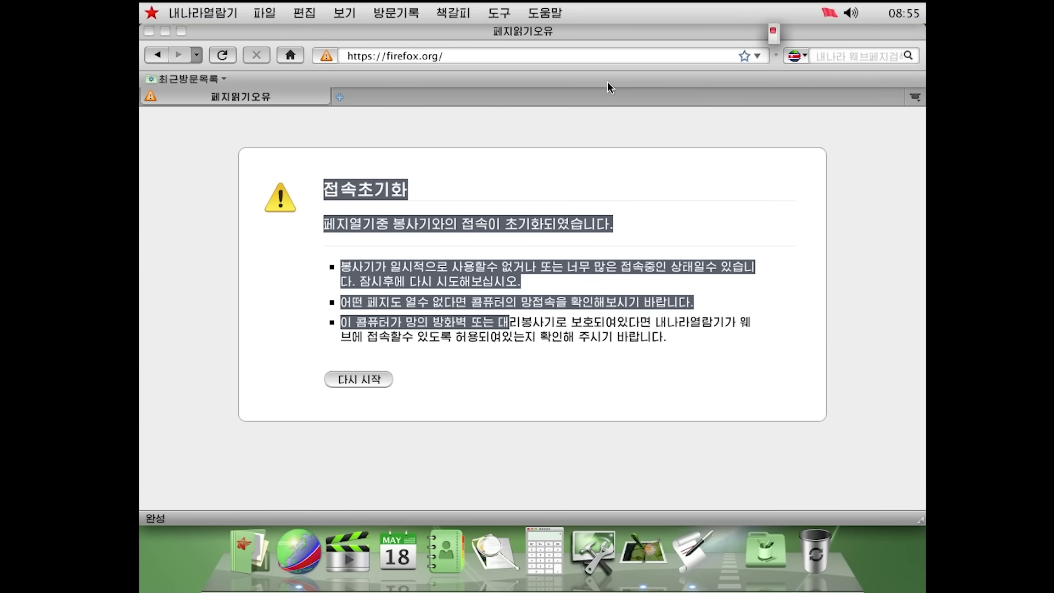
left_click(500, 50)
type("google.com")
key("Return")
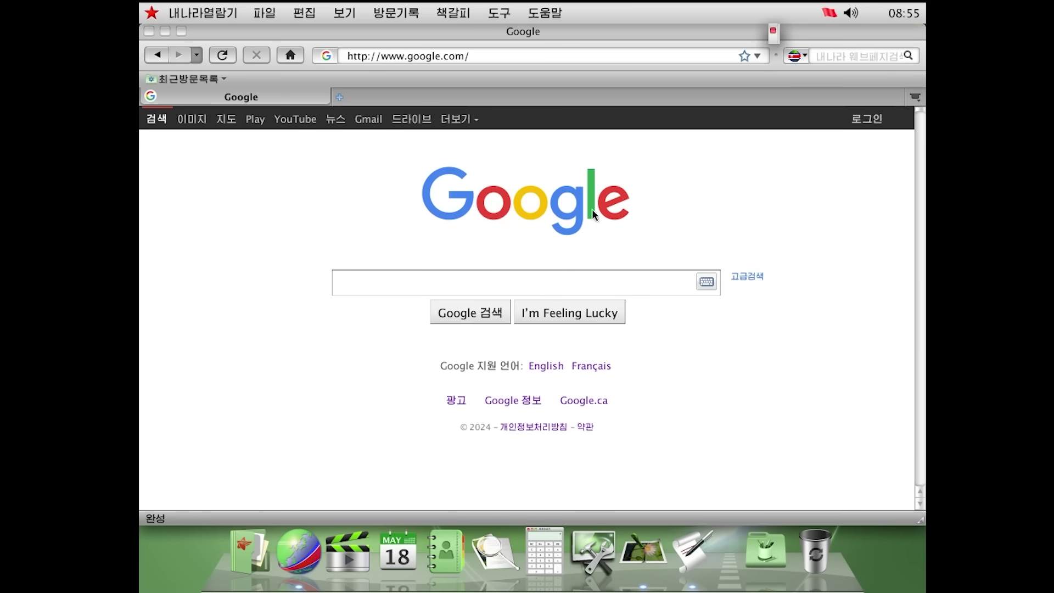
left_click(531, 281)
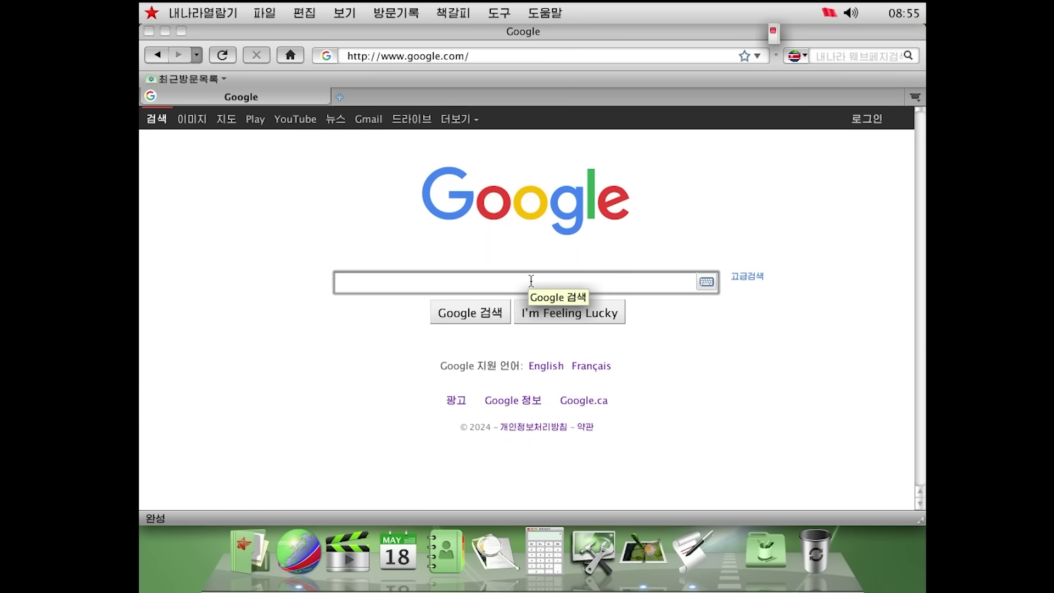